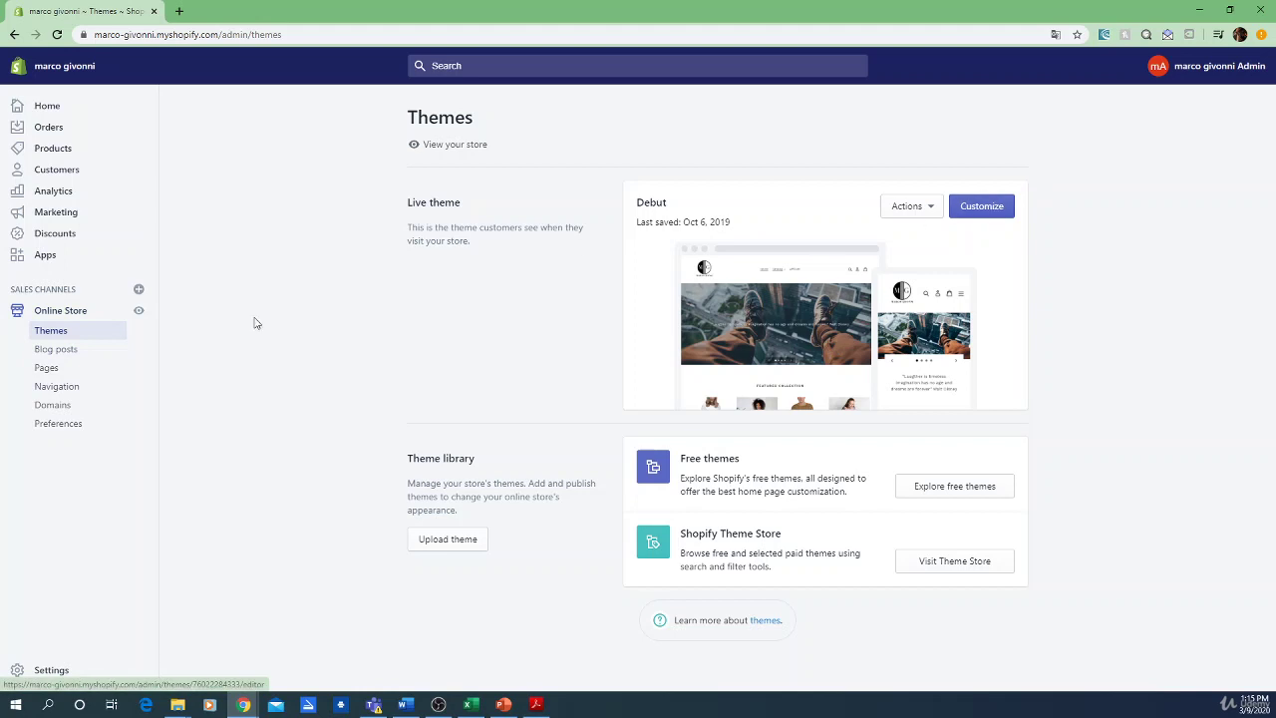
# Open the live Debut theme for customization and look over the home page preview
pyautogui.click(79, 315)
pyautogui.click(987, 211)
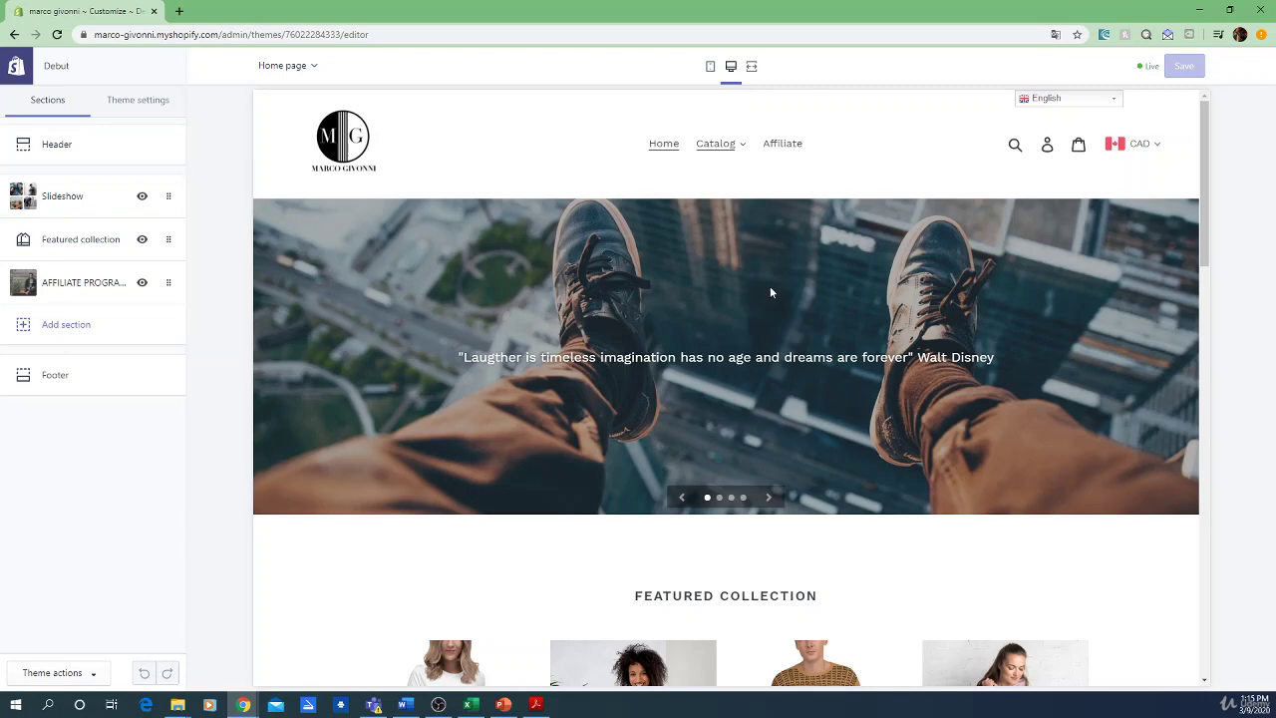
pyautogui.scroll(-2, 598, 499)
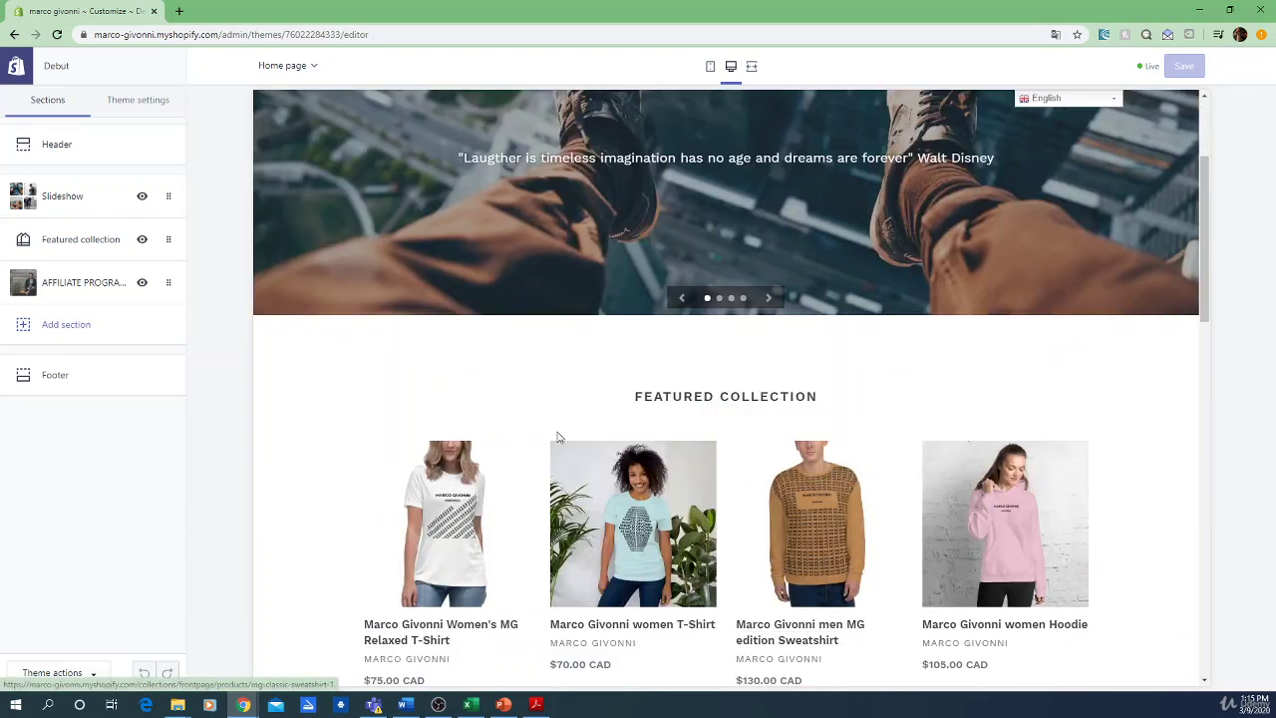
pyautogui.scroll(2, 845, 438)
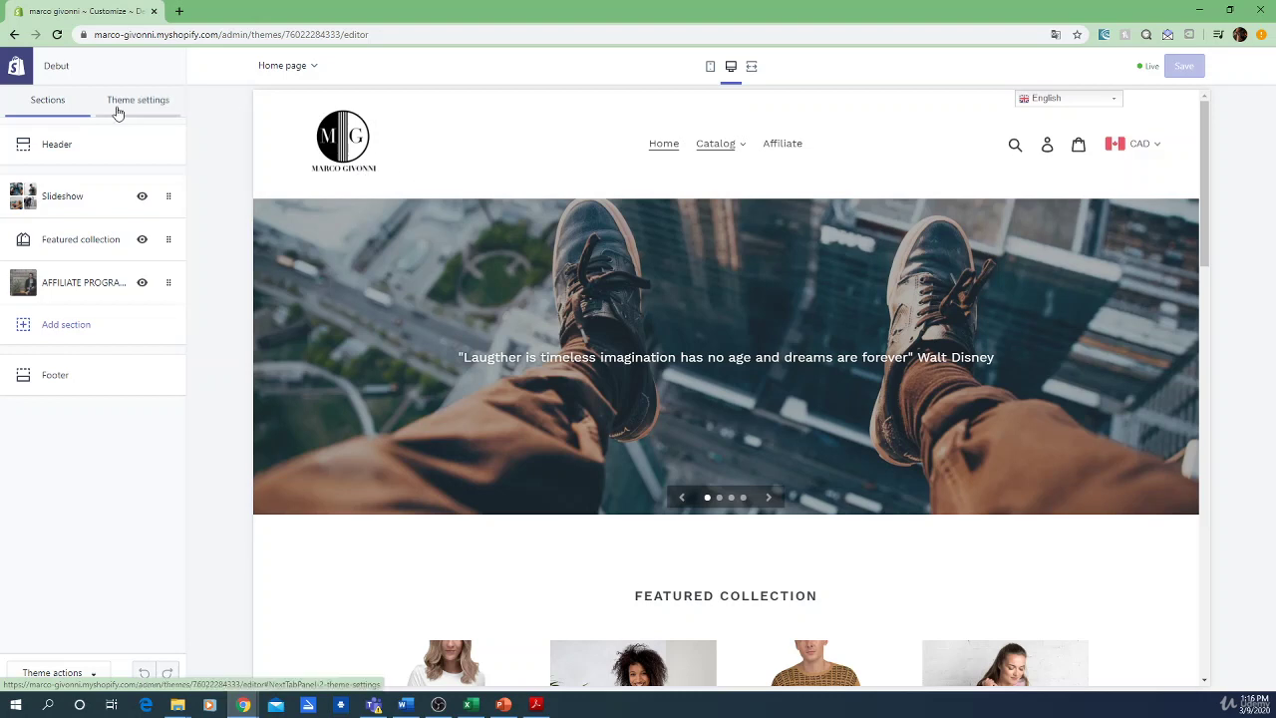
# Review the Header section's logo, menu and announcement bar settings, and return to the section list
pyautogui.click(38, 149)
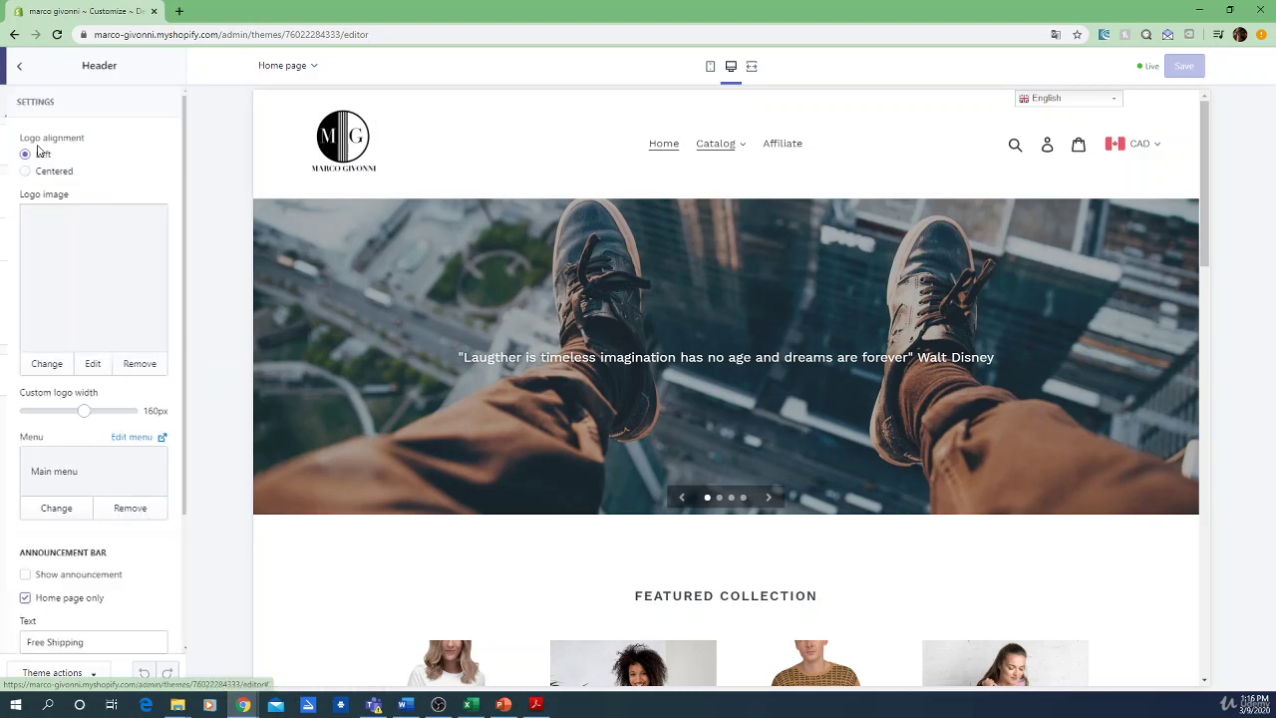
pyautogui.scroll(-2, 118, 164)
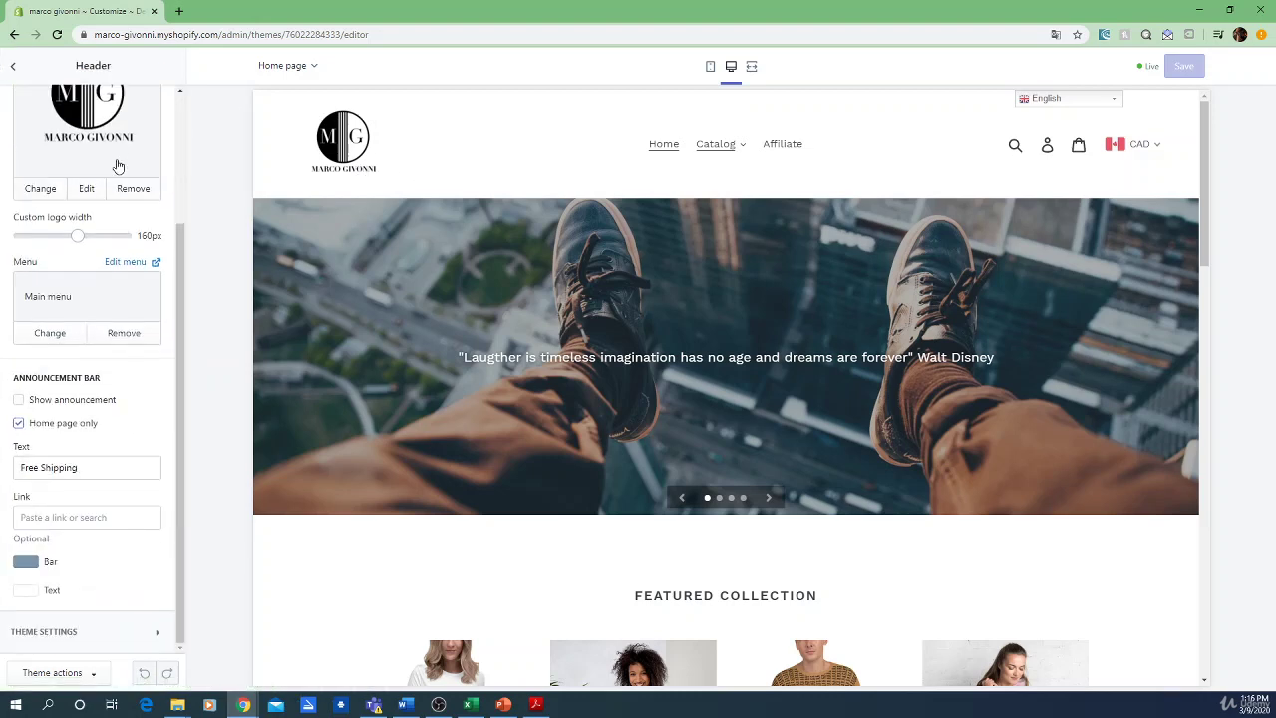
pyautogui.scroll(2, 118, 164)
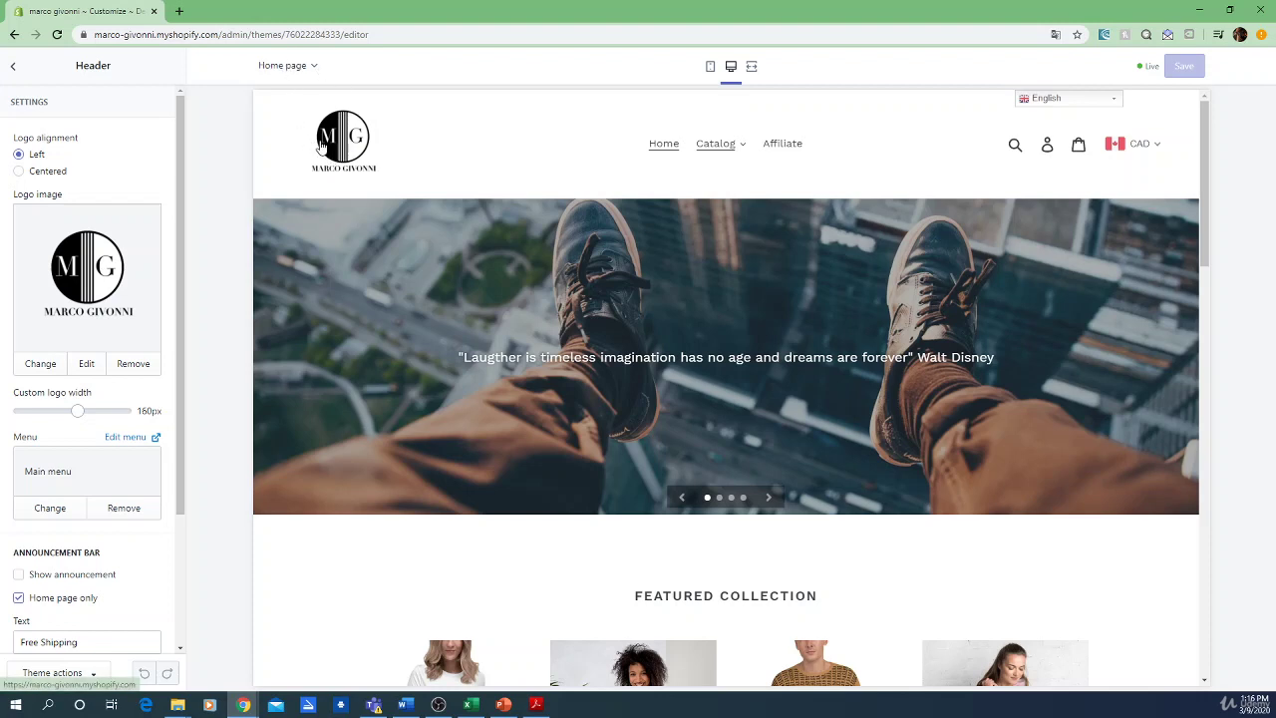
pyautogui.click(13, 66)
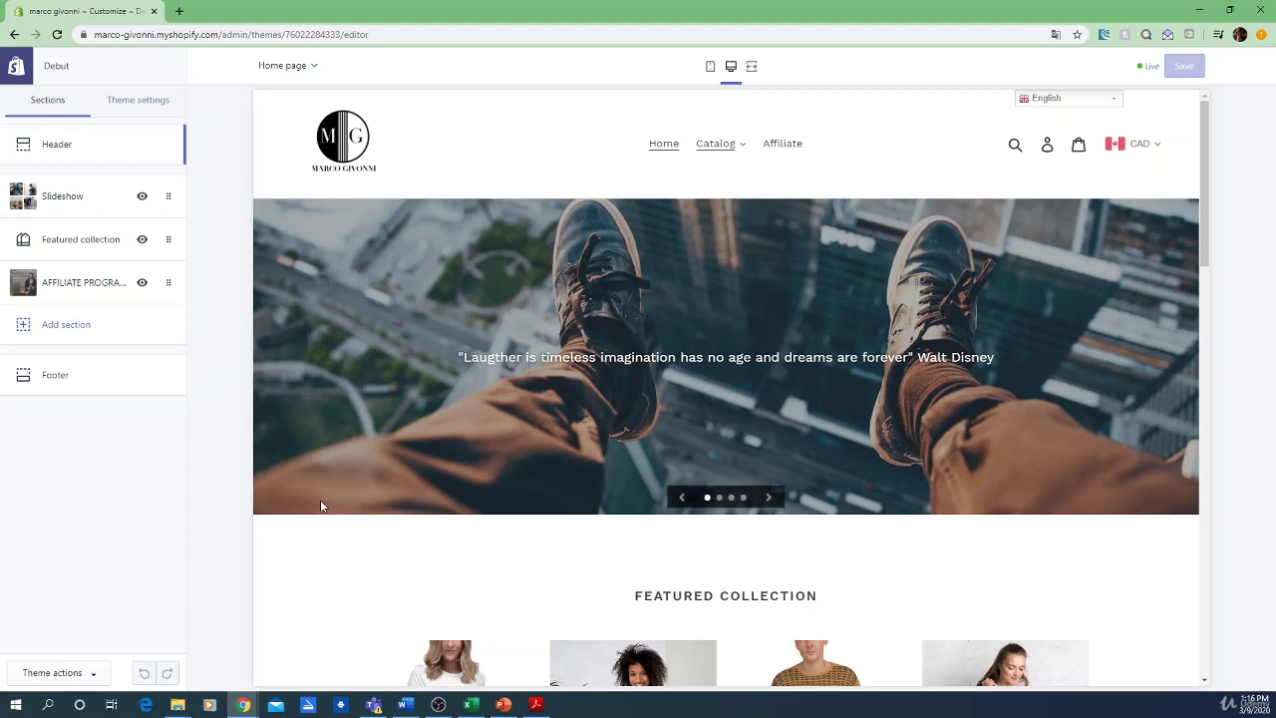
# Step through the slides of the home page slideshow in the preview up to the last one
pyautogui.click(768, 498)
pyautogui.click(769, 498)
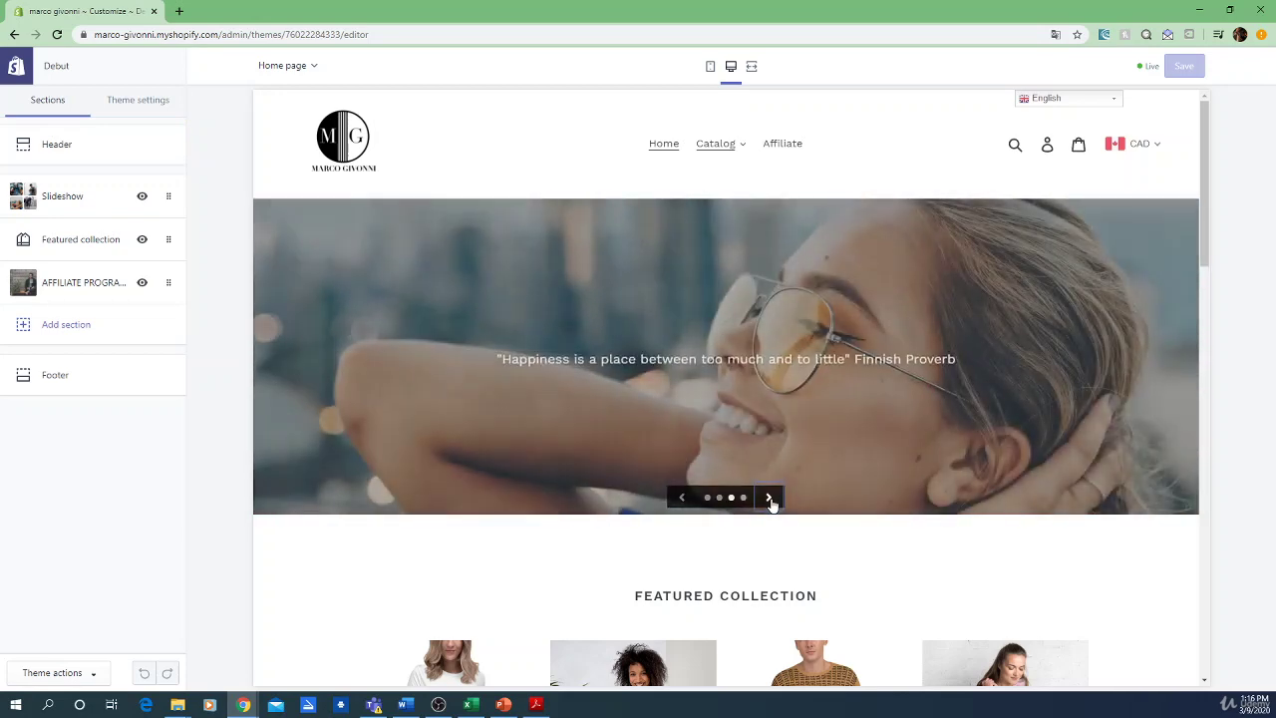
pyautogui.click(768, 498)
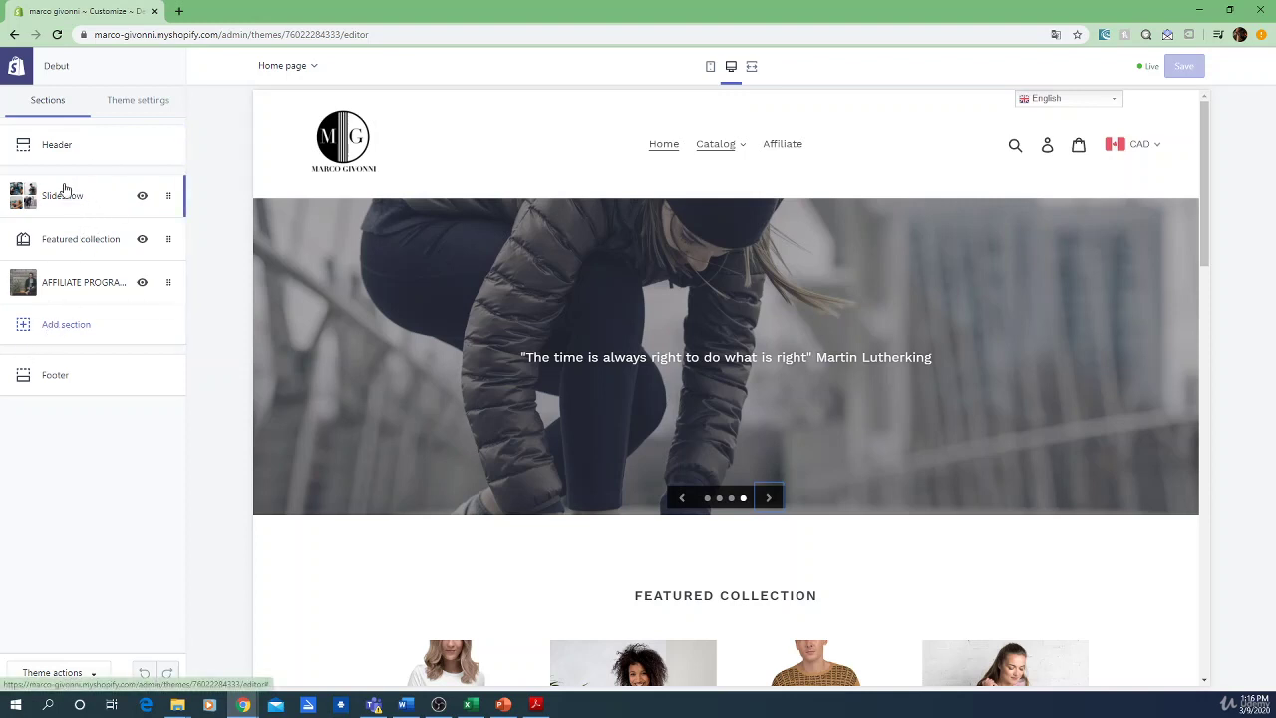
# Preview the Slideshow section among the sections that can be added, and return to the section list without adding it
pyautogui.click(25, 329)
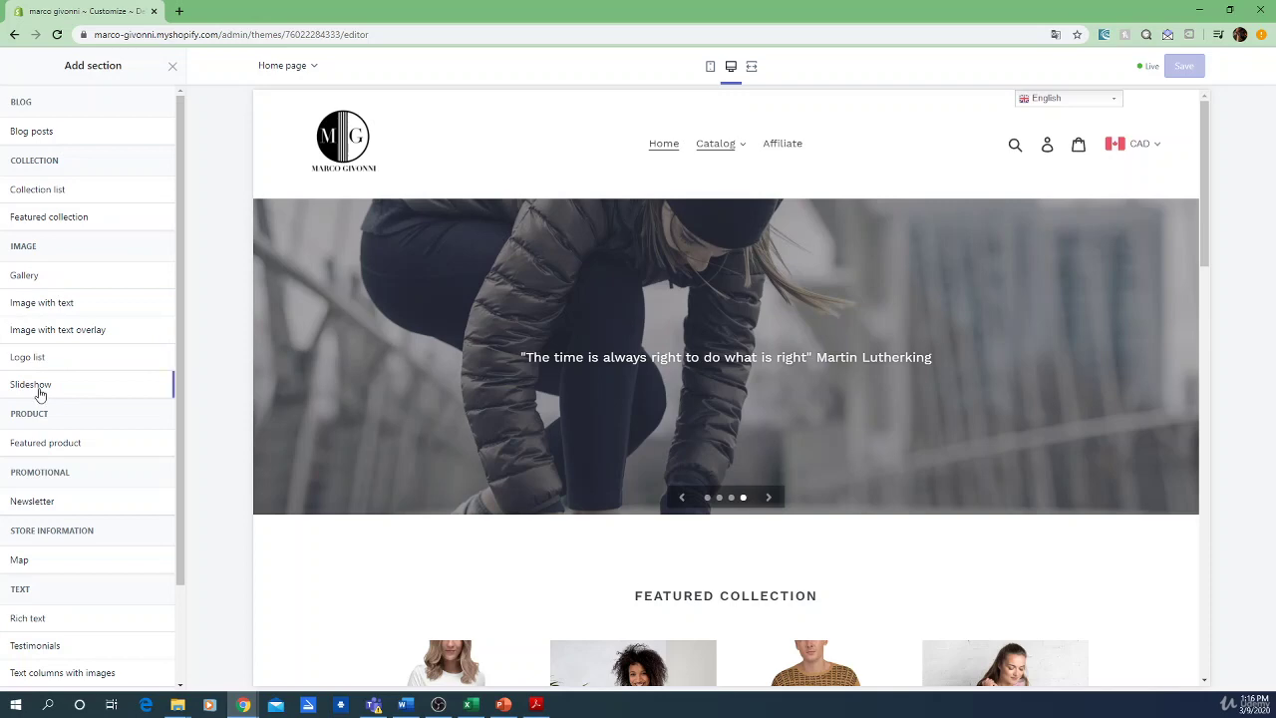
pyautogui.moveTo(40, 393)
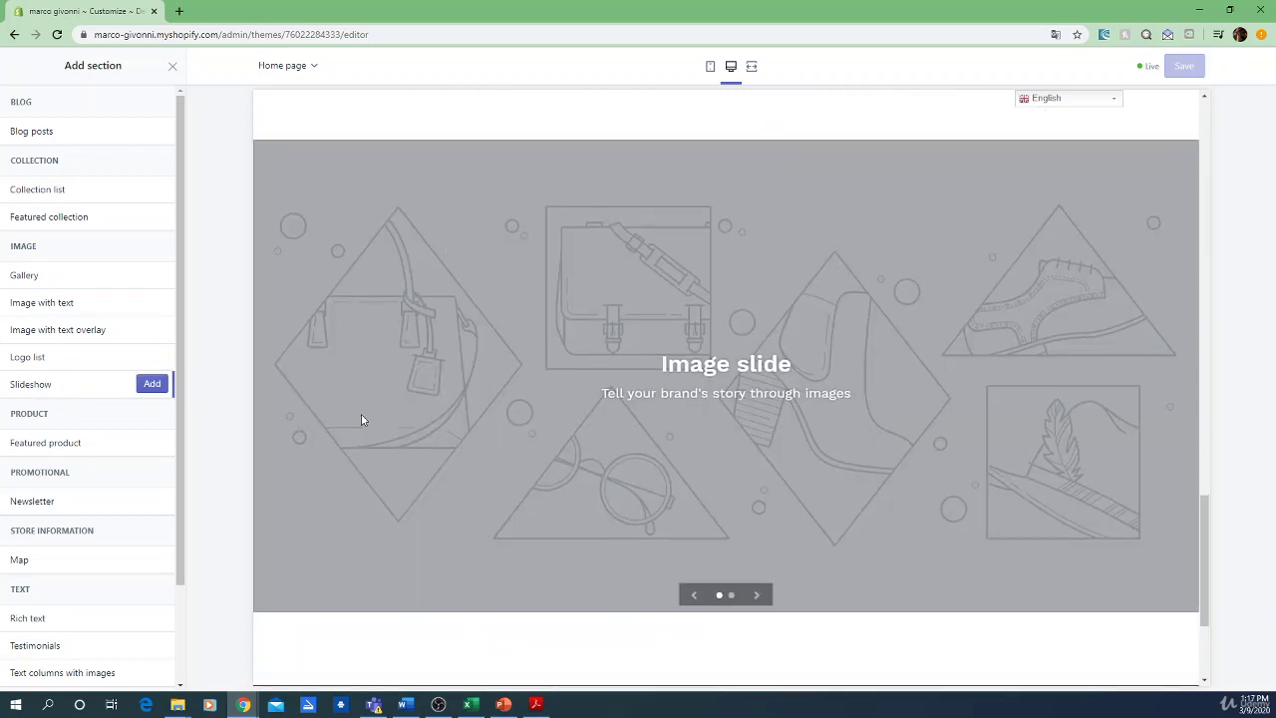
pyautogui.scroll(5, 879, 386)
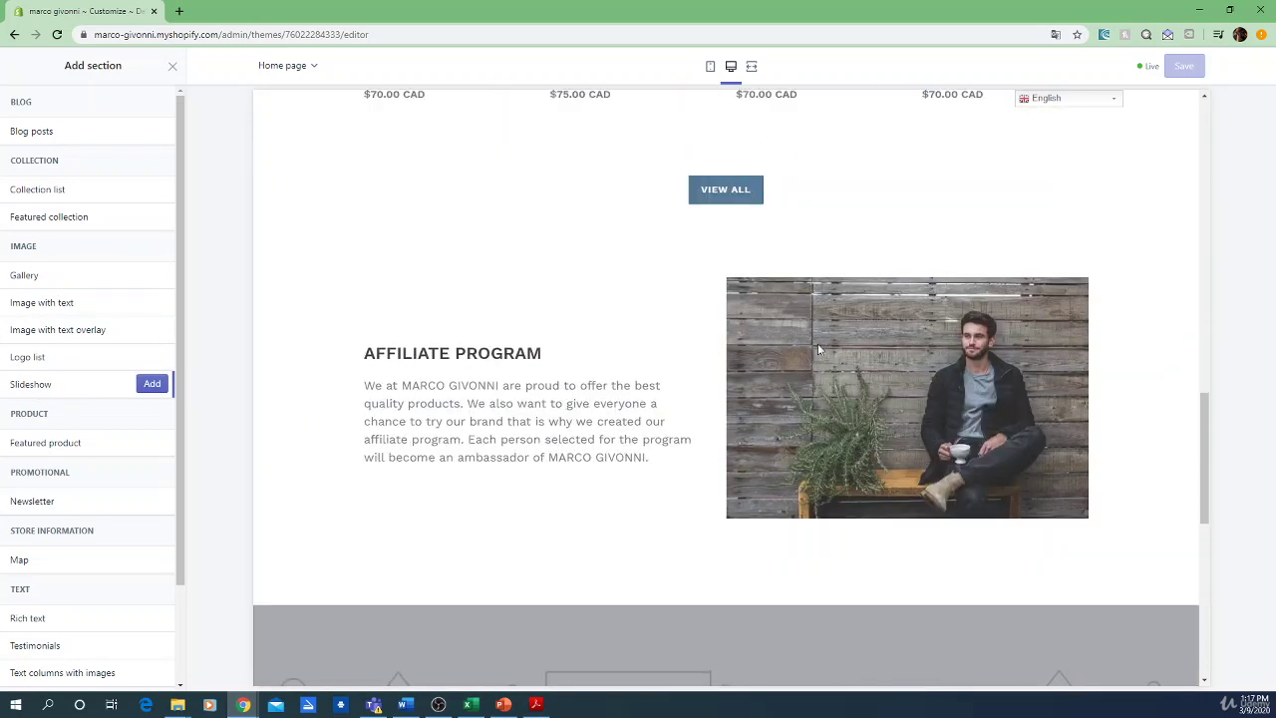
pyautogui.click(170, 68)
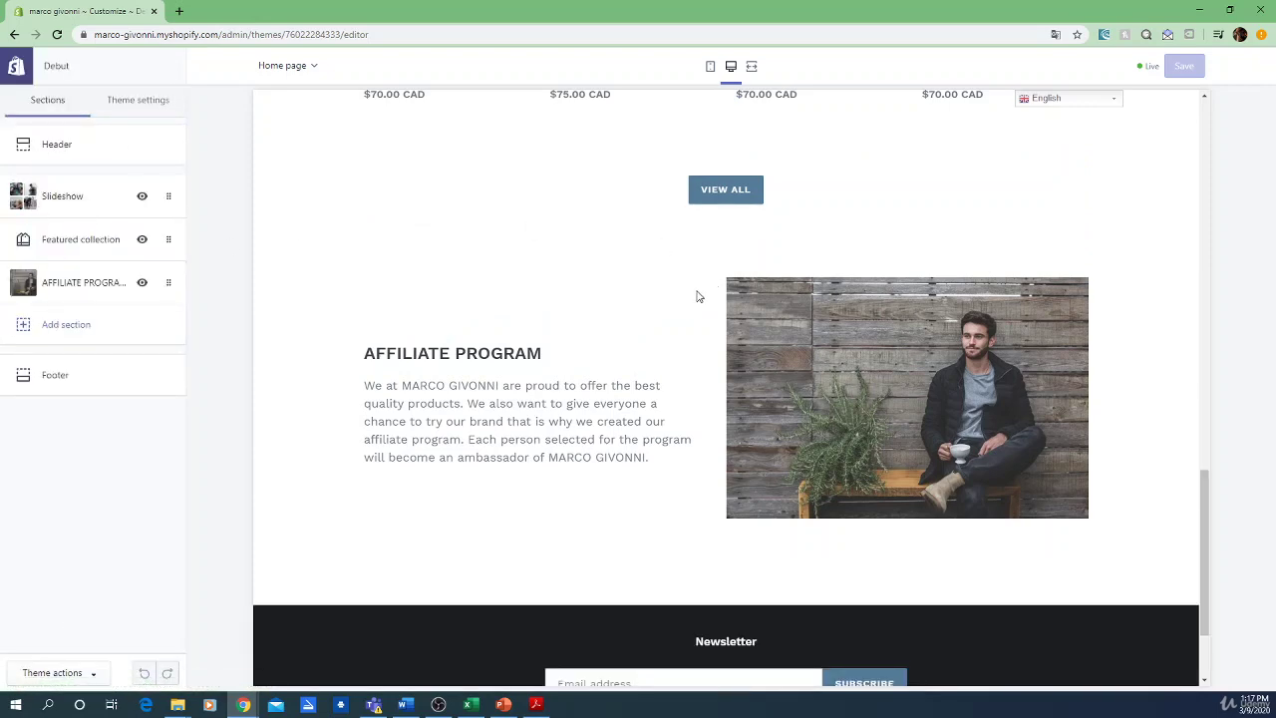
pyautogui.scroll(7, 695, 293)
pyautogui.scroll(5, 638, 319)
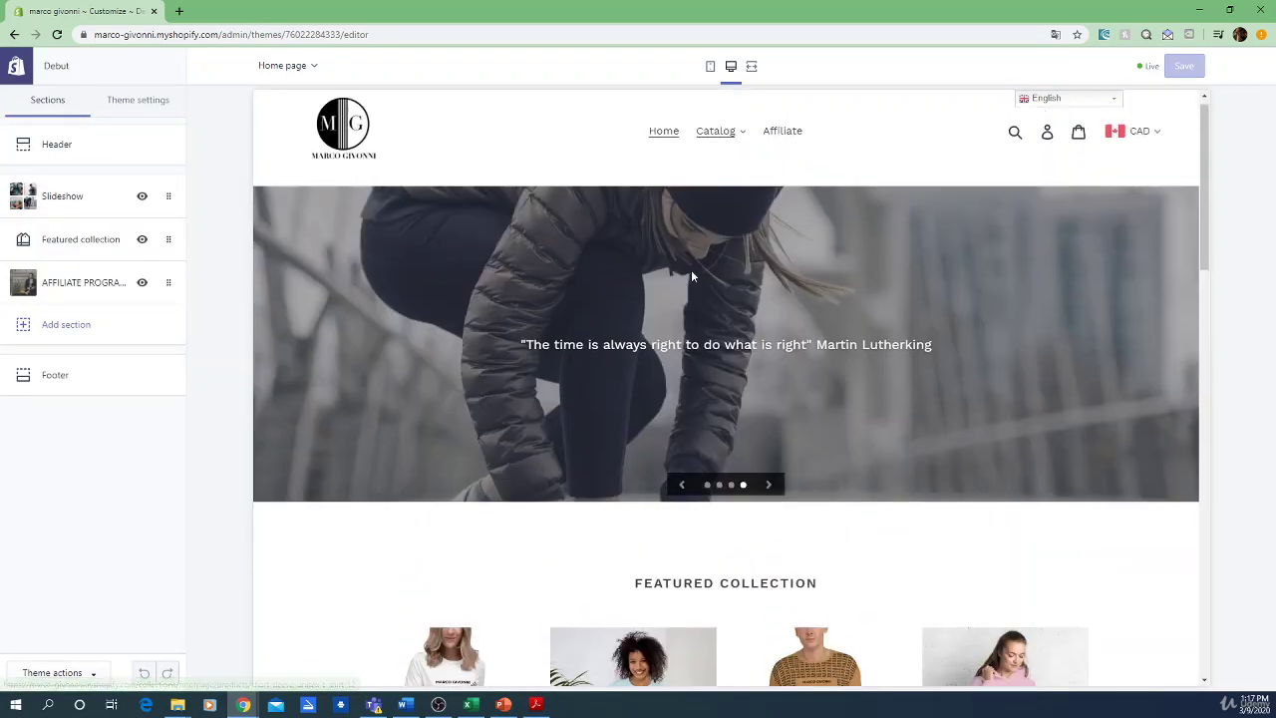
# Add a new Slideshow section to the home page
pyautogui.click(30, 328)
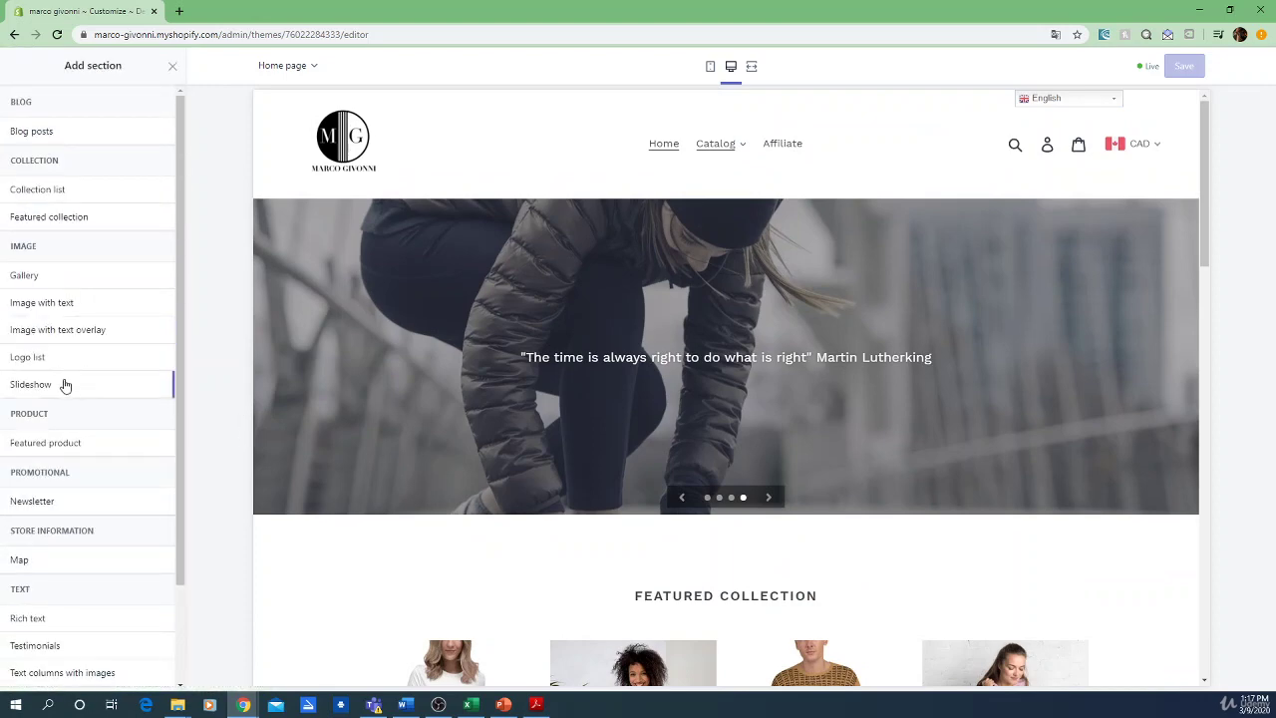
pyautogui.click(63, 383)
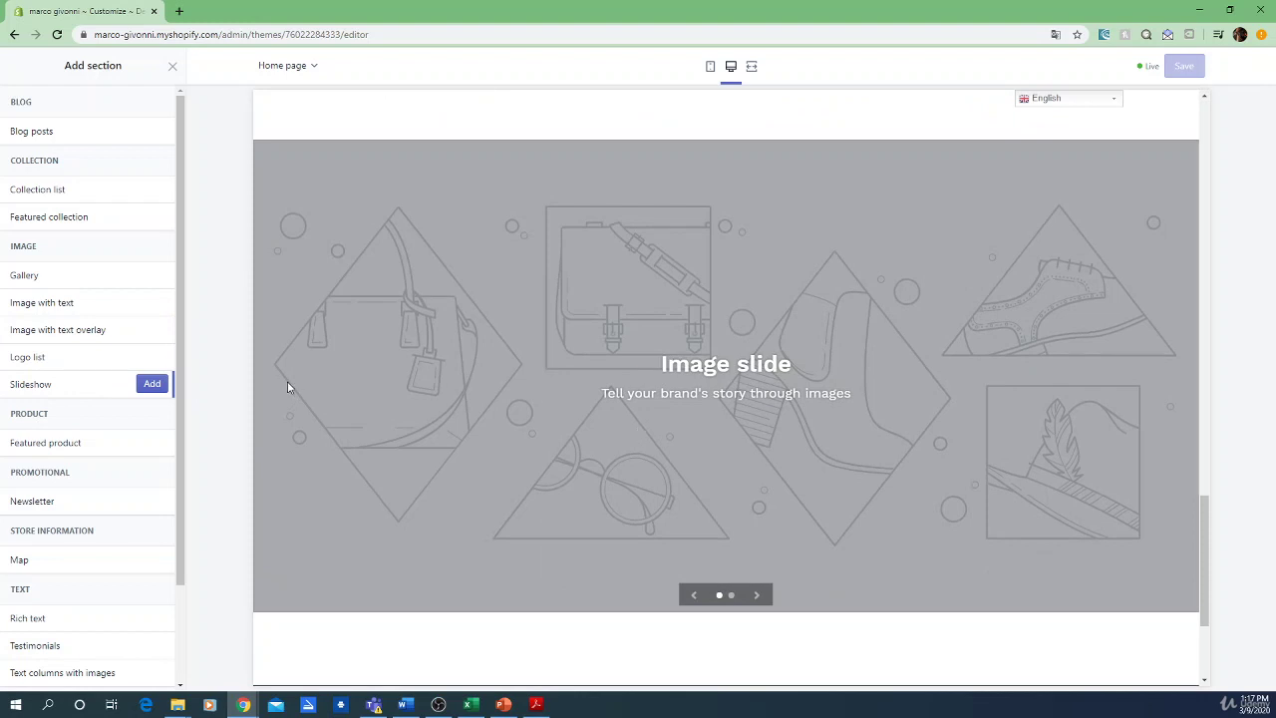
pyautogui.click(152, 384)
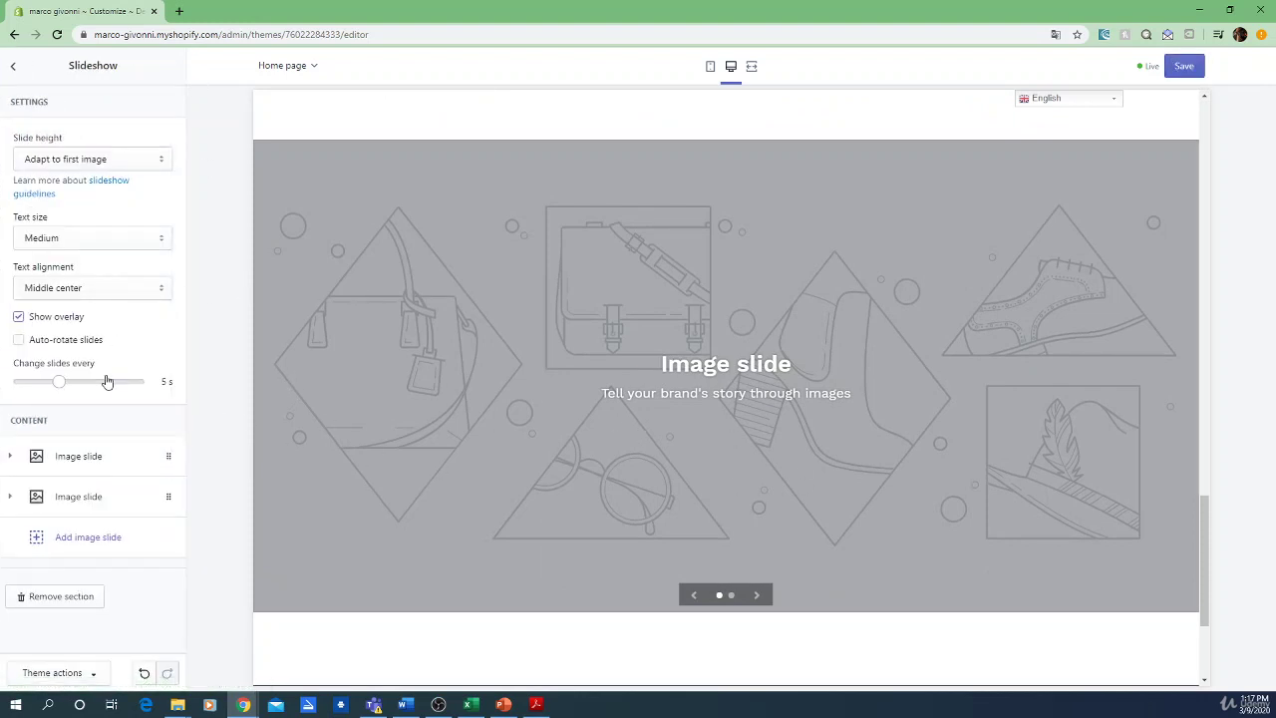
# Open the free images for the first image slide of the new slideshow
pyautogui.click(55, 461)
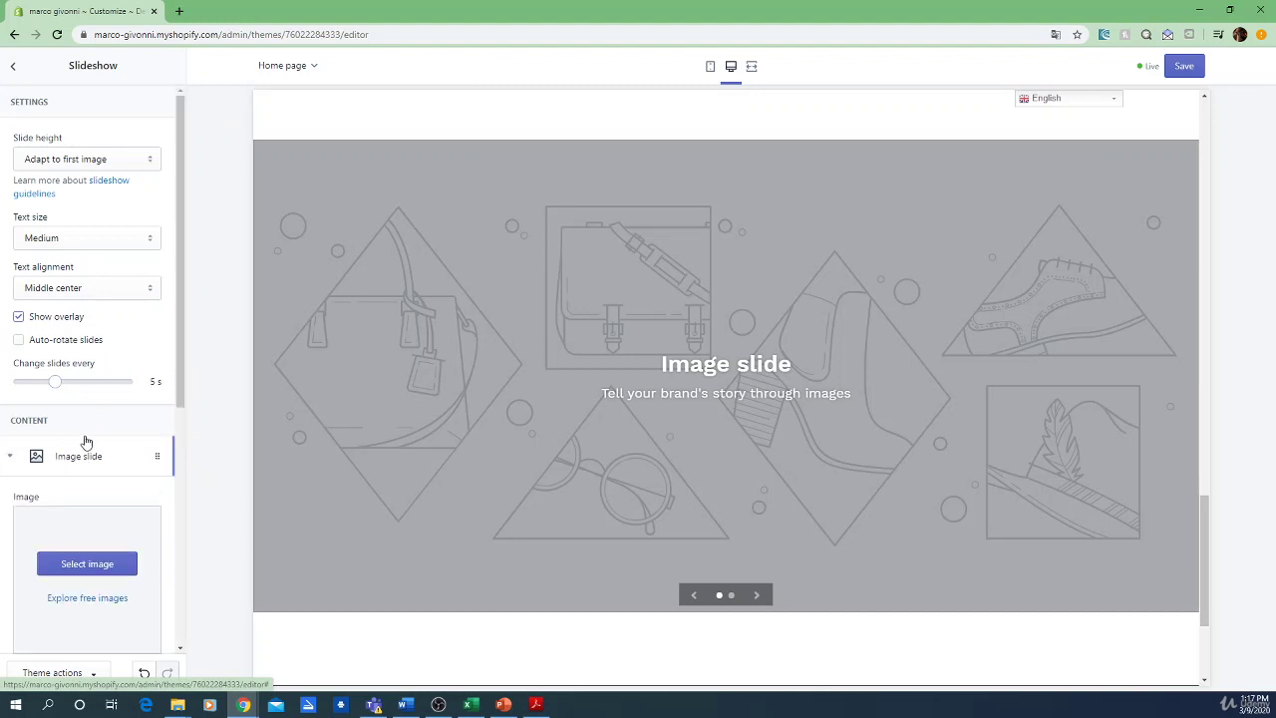
pyautogui.scroll(-1, 85, 442)
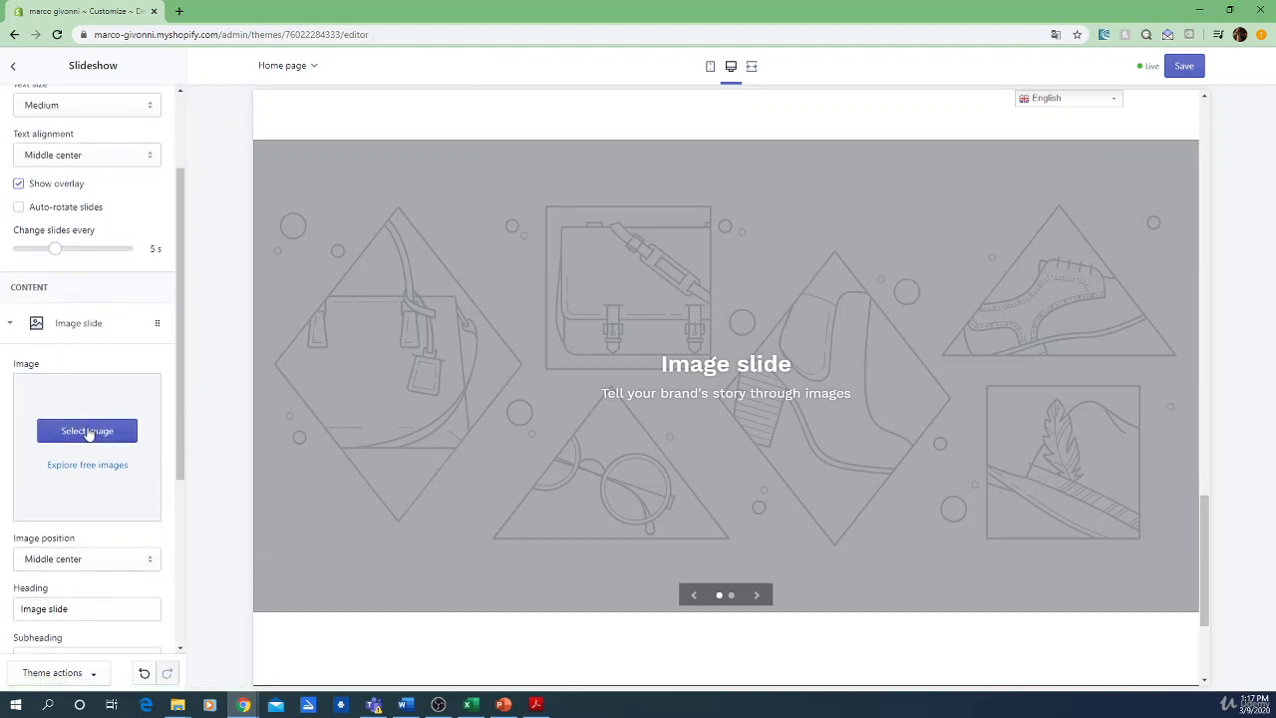
pyautogui.click(88, 465)
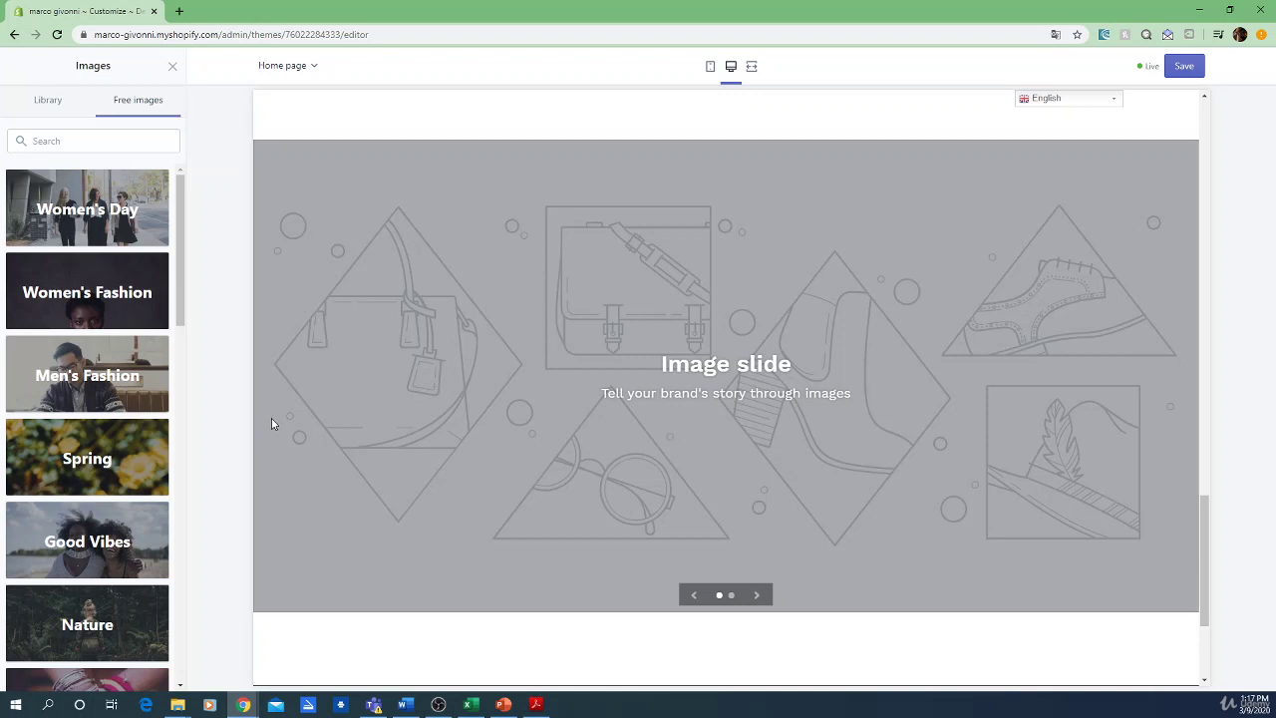
# Search the free images for "clothing" and browse through the results
pyautogui.click(98, 133)
pyautogui.write('clothi')
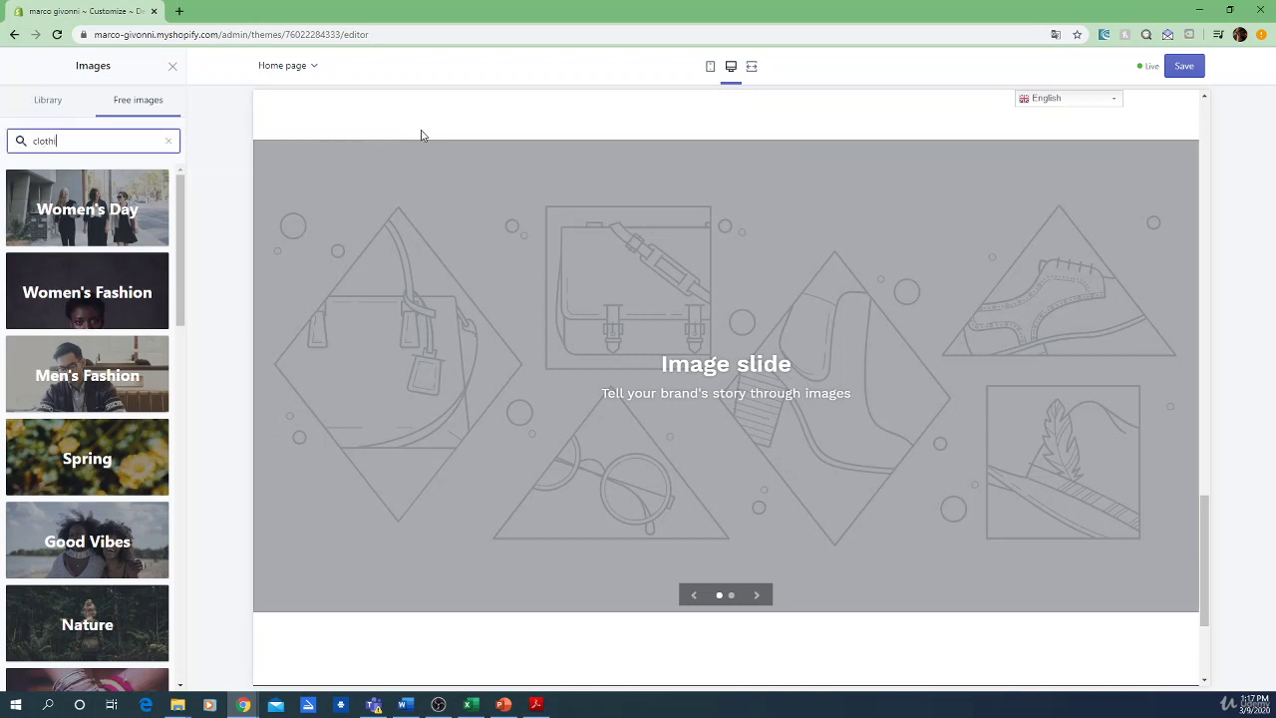
pyautogui.write('ng')
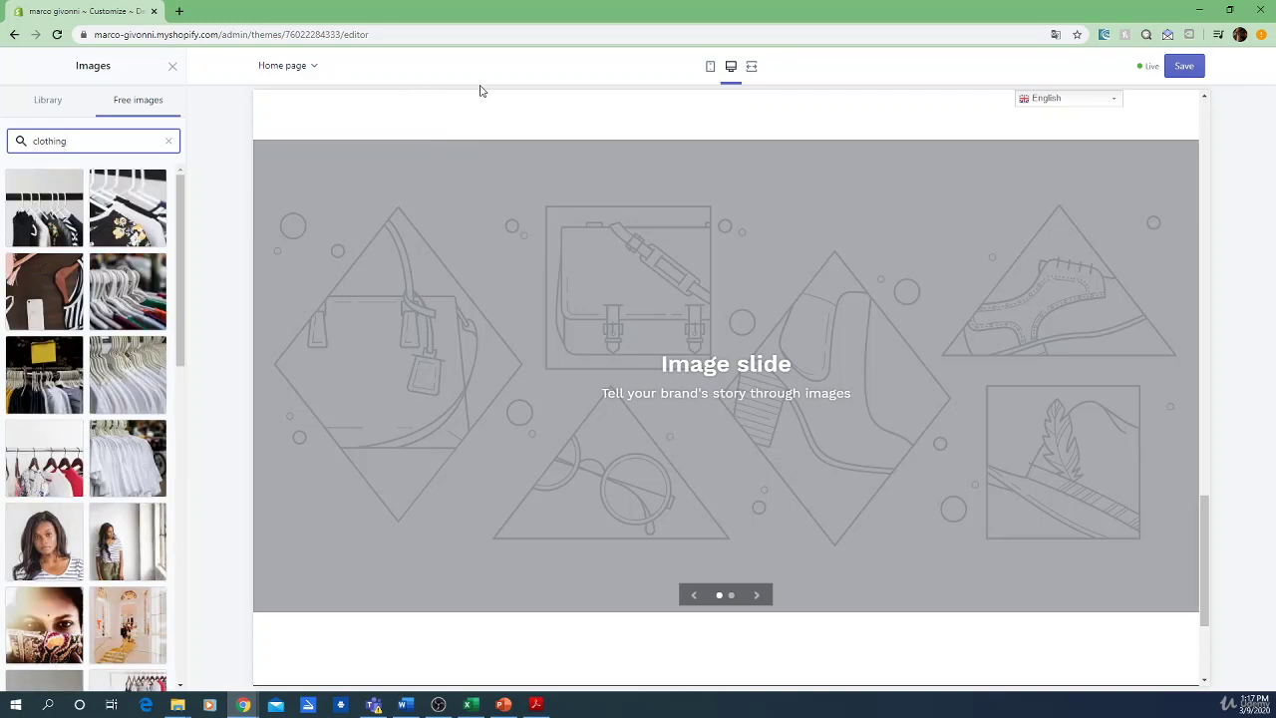
pyautogui.scroll(-5, 92, 179)
pyautogui.scroll(4, 92, 180)
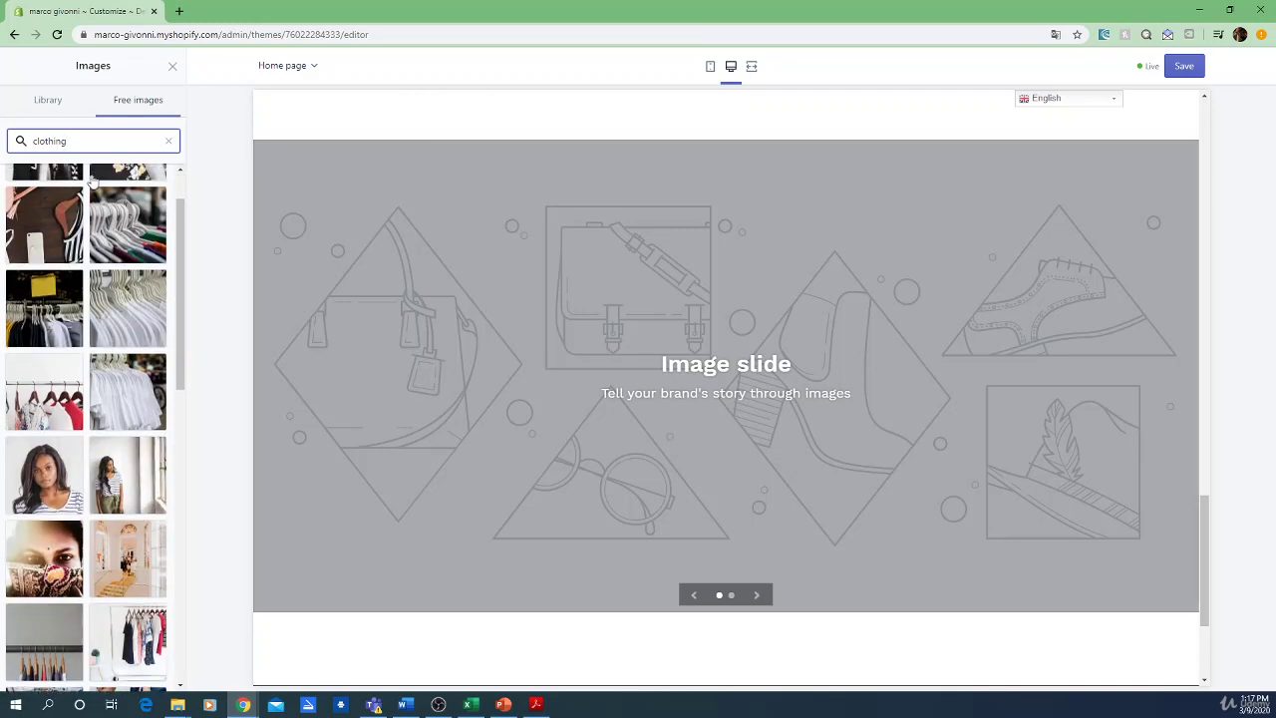
pyautogui.scroll(-10, 92, 179)
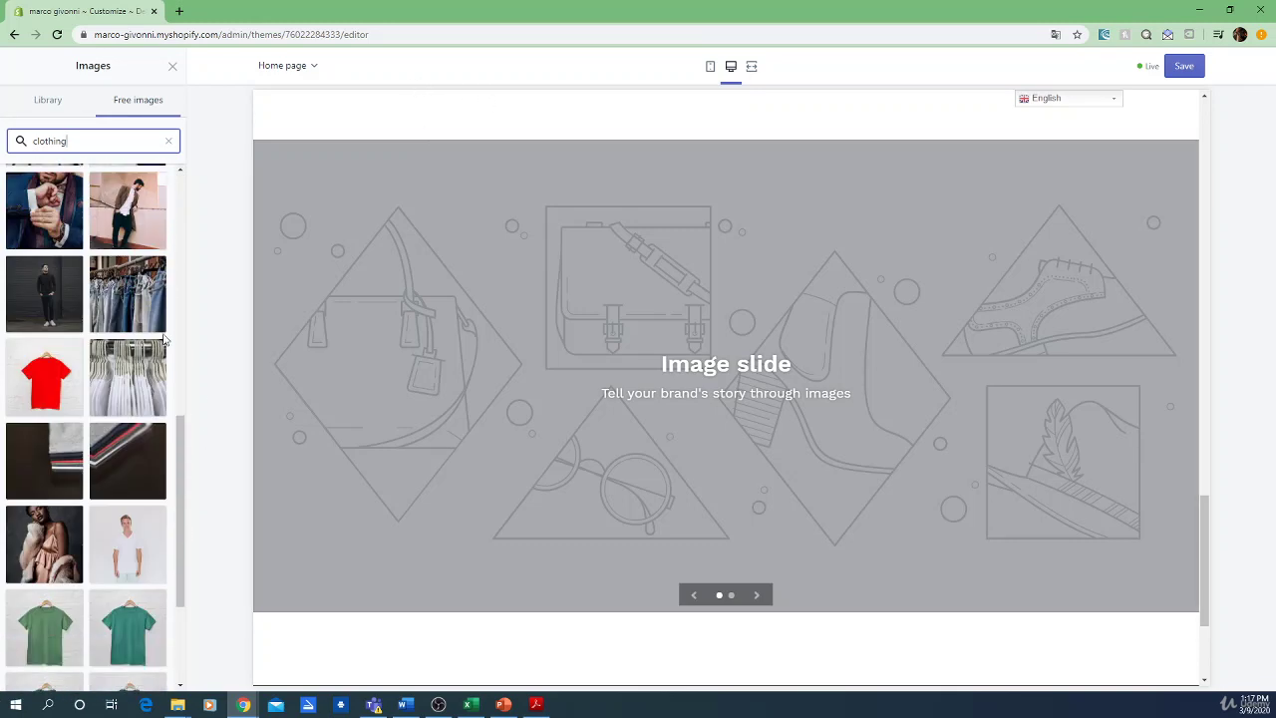
pyautogui.scroll(-5, 68, 541)
pyautogui.click(92, 572)
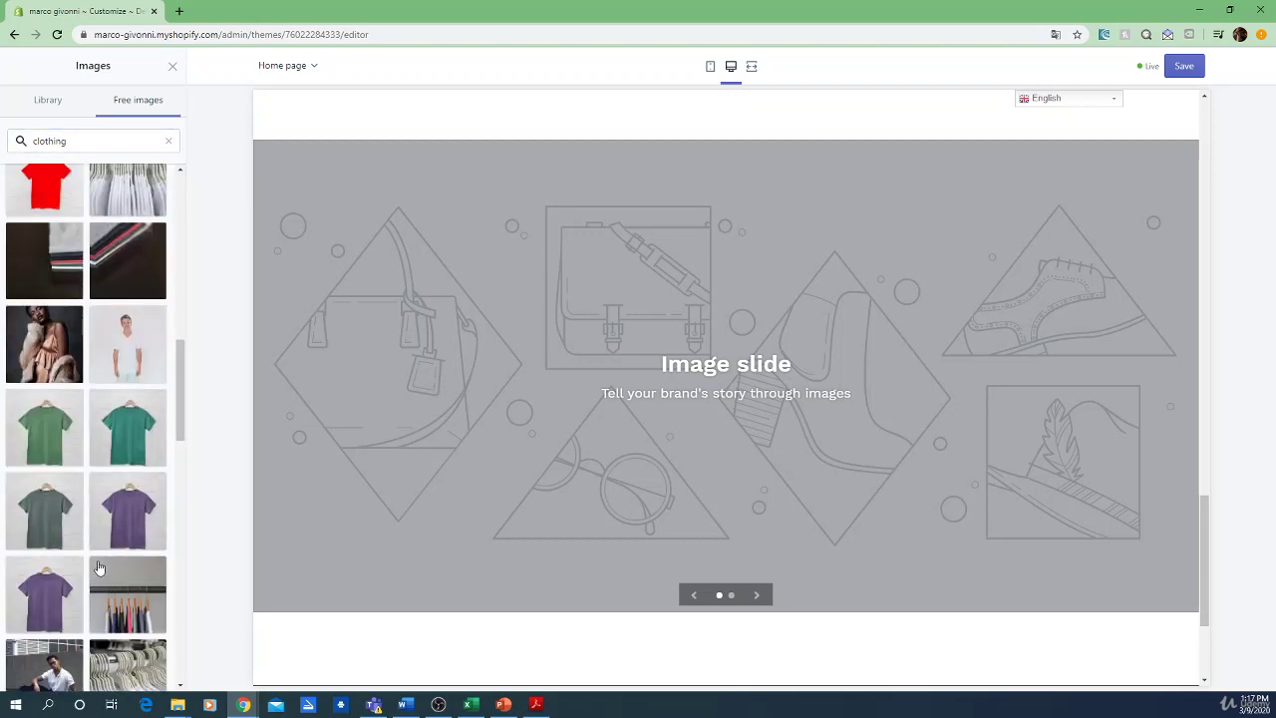
pyautogui.scroll(-10, 99, 568)
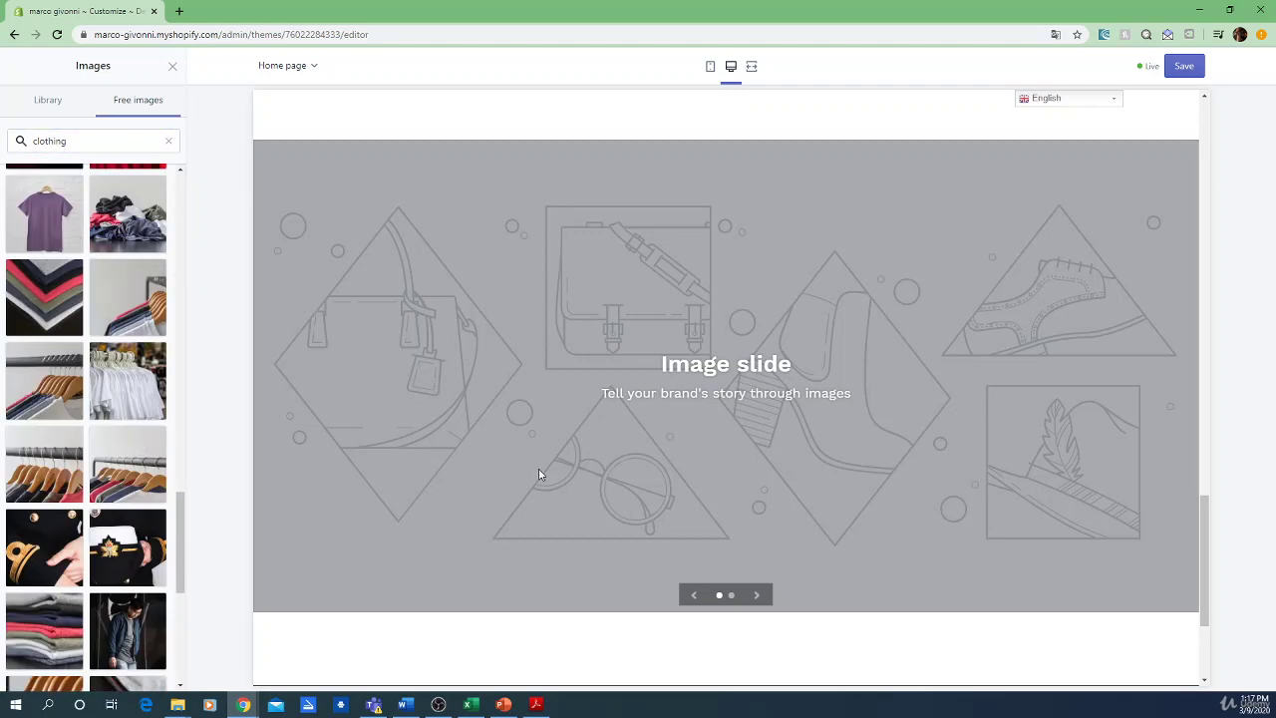
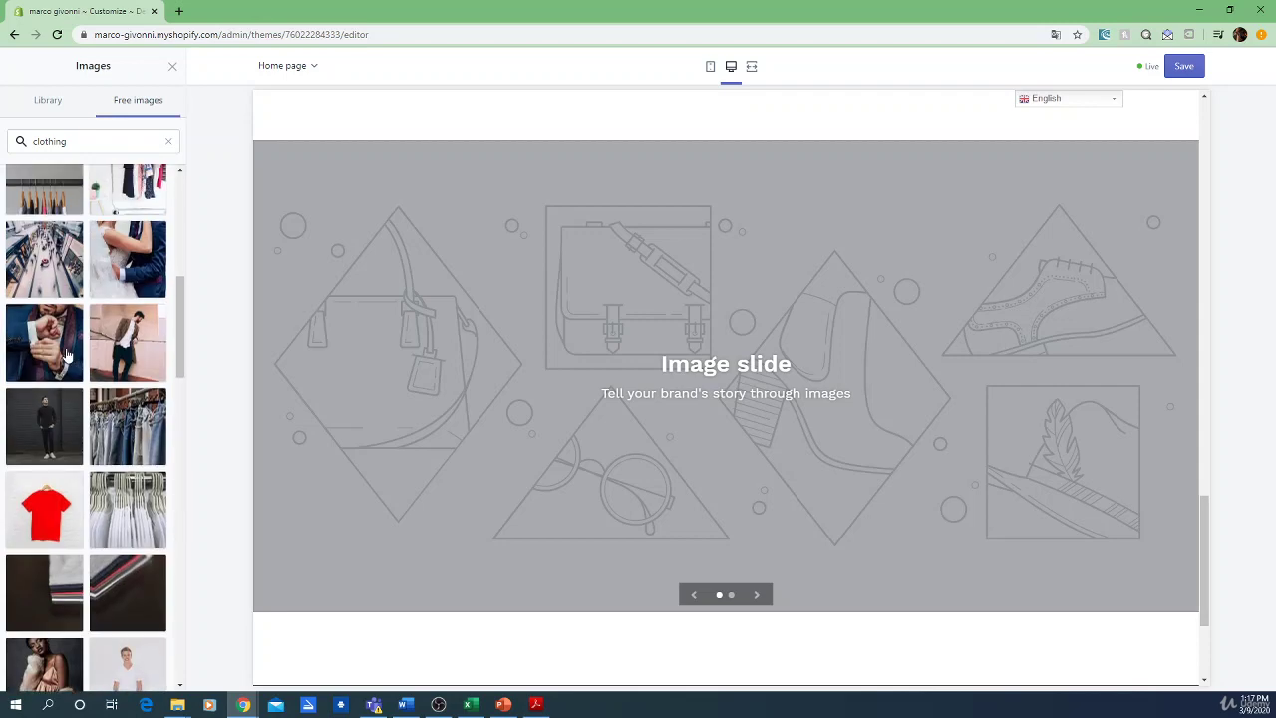
pyautogui.scroll(3, 67, 354)
# Search the free images for "vacation" and pick the beach photo with TRAVEL written in the sand for the first slide
pyautogui.doubleClick(74, 137)
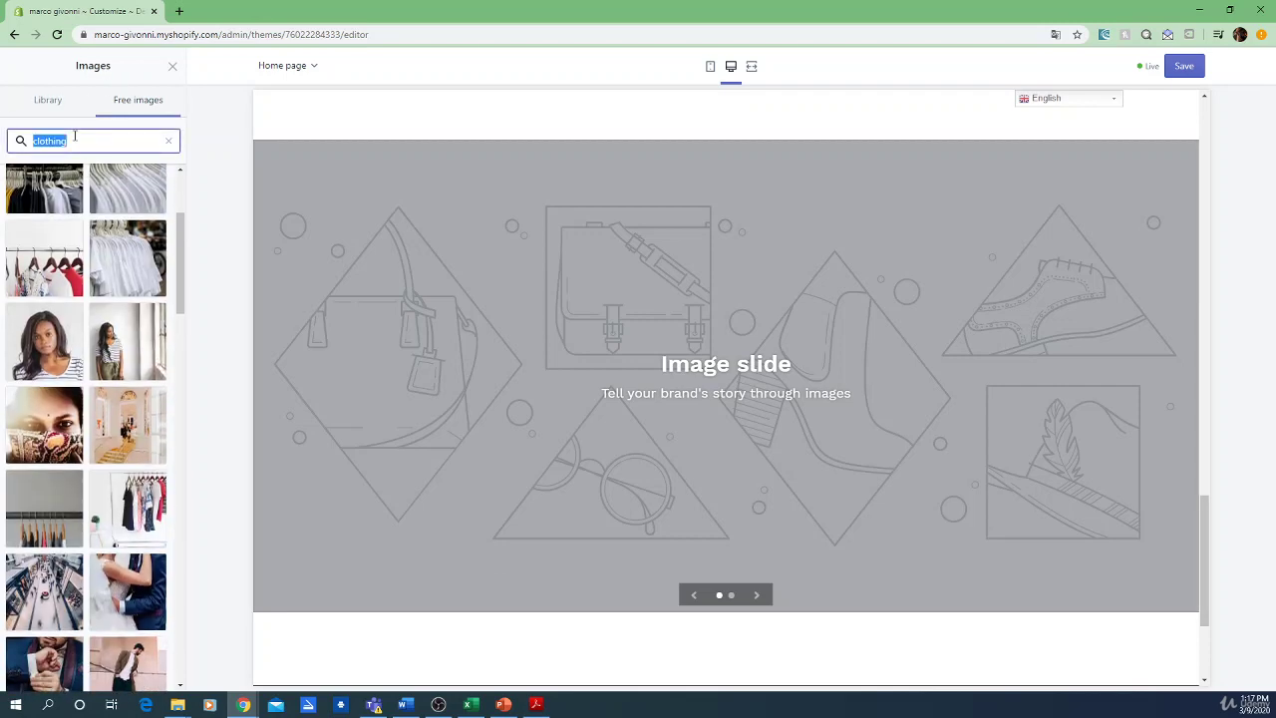
pyautogui.write('vacation')
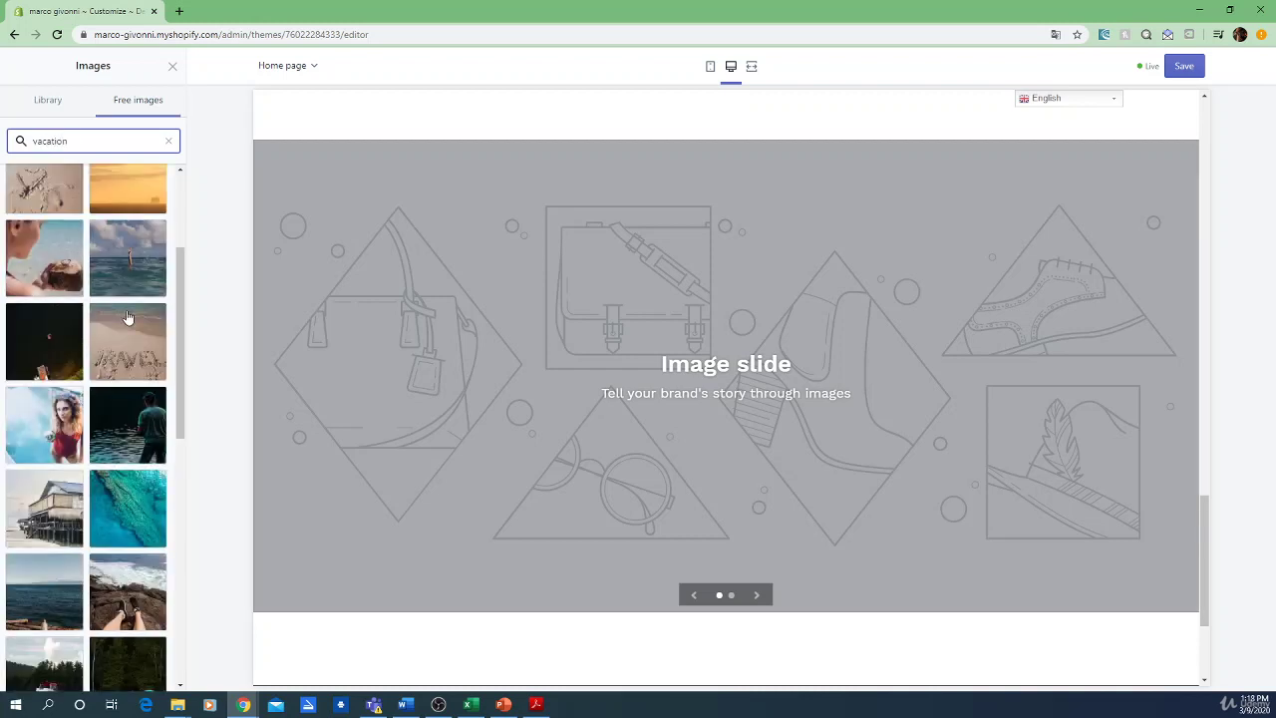
pyautogui.scroll(1, 142, 324)
pyautogui.scroll(-3, 143, 324)
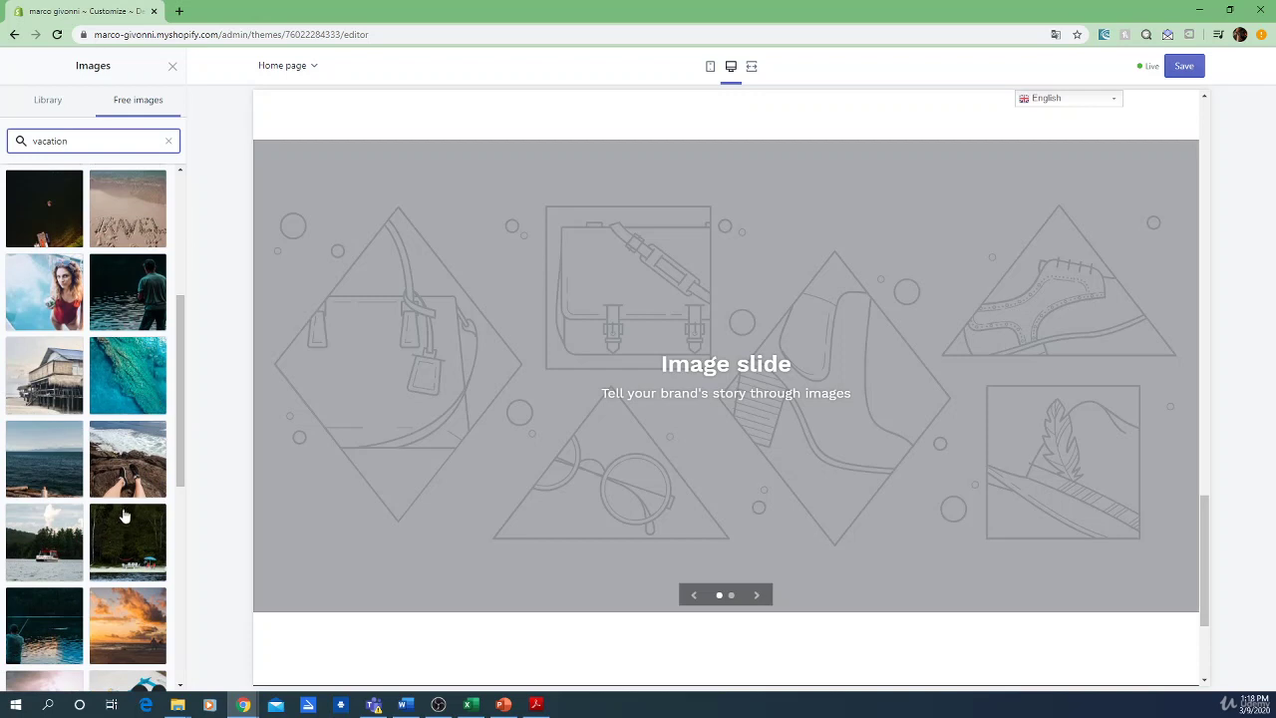
pyautogui.scroll(-1, 128, 514)
pyautogui.scroll(3, 128, 341)
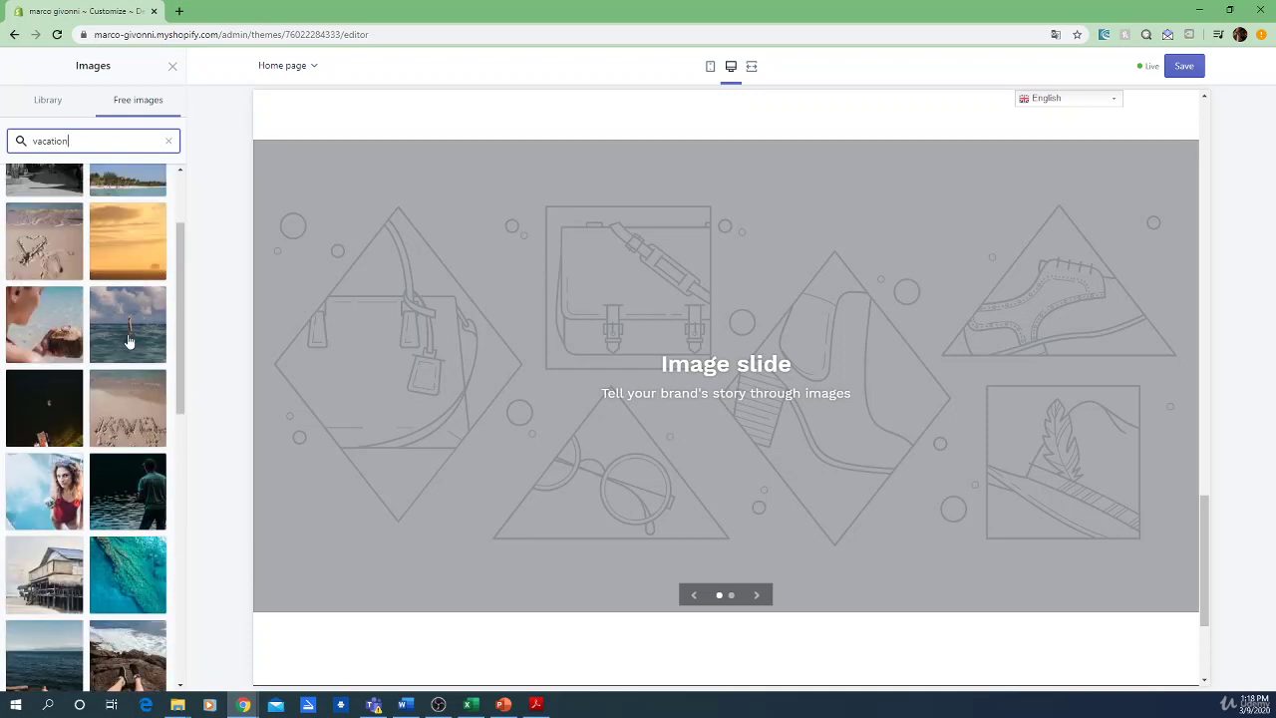
pyautogui.click(129, 436)
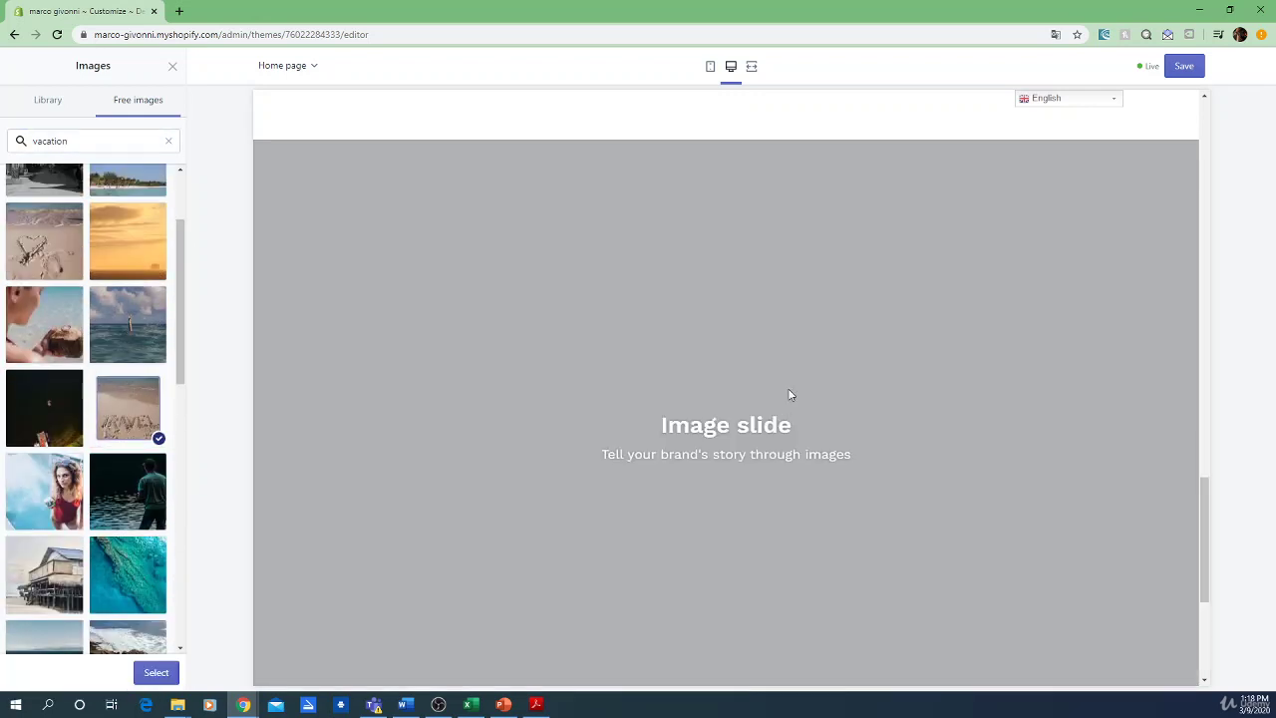
pyautogui.scroll(-2, 781, 370)
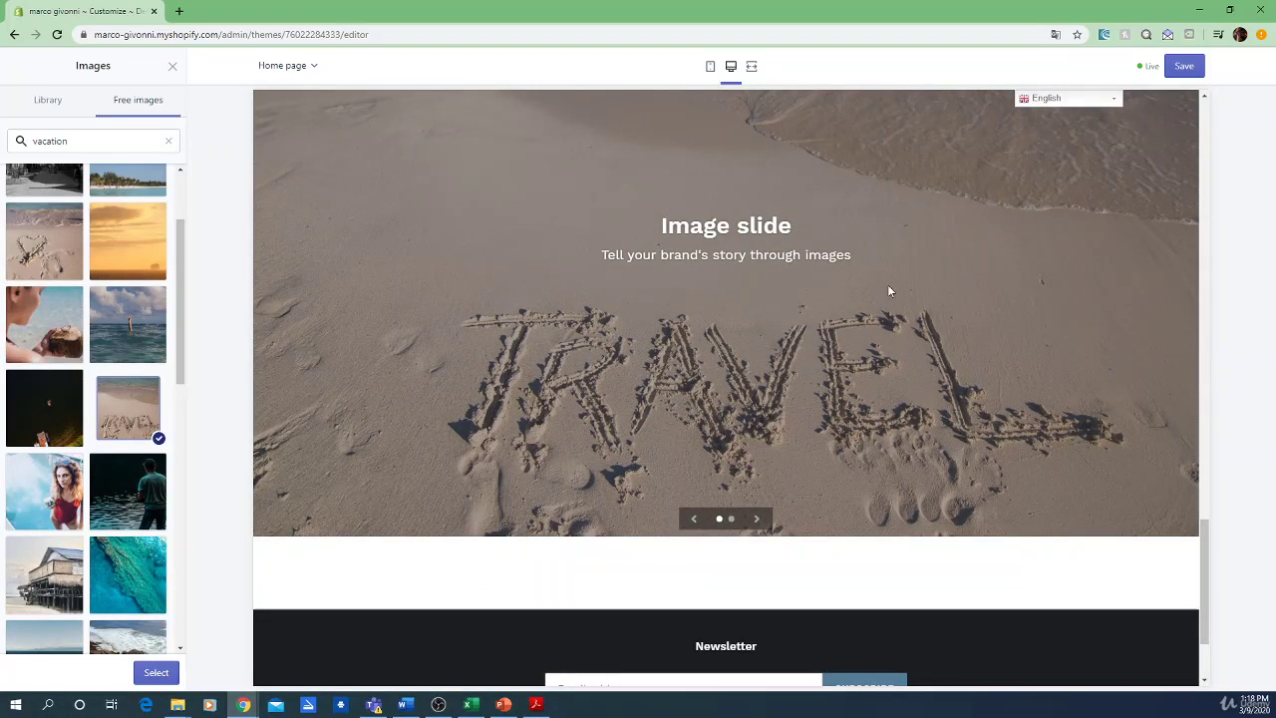
pyautogui.scroll(1, 487, 440)
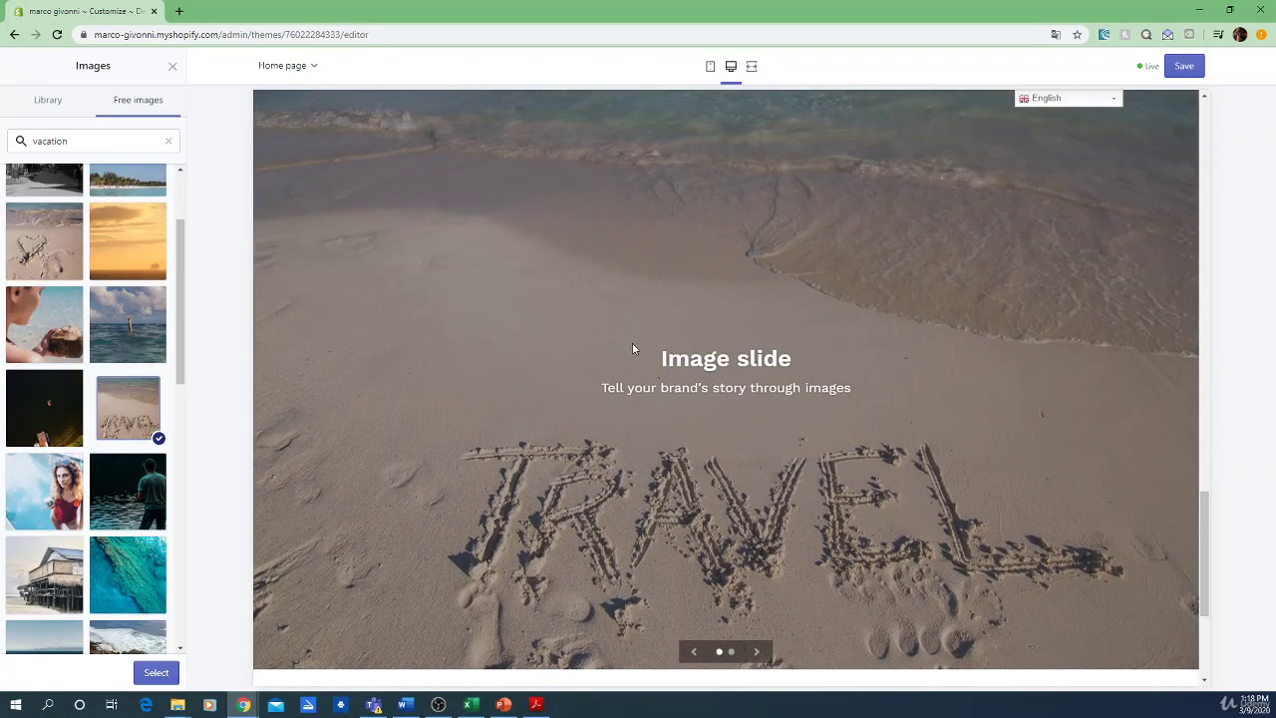
# Search the free images for "city night" and pick the night skyline photo with the red-lit tower for the first slide
pyautogui.click(40, 137)
pyautogui.doubleClick(52, 140)
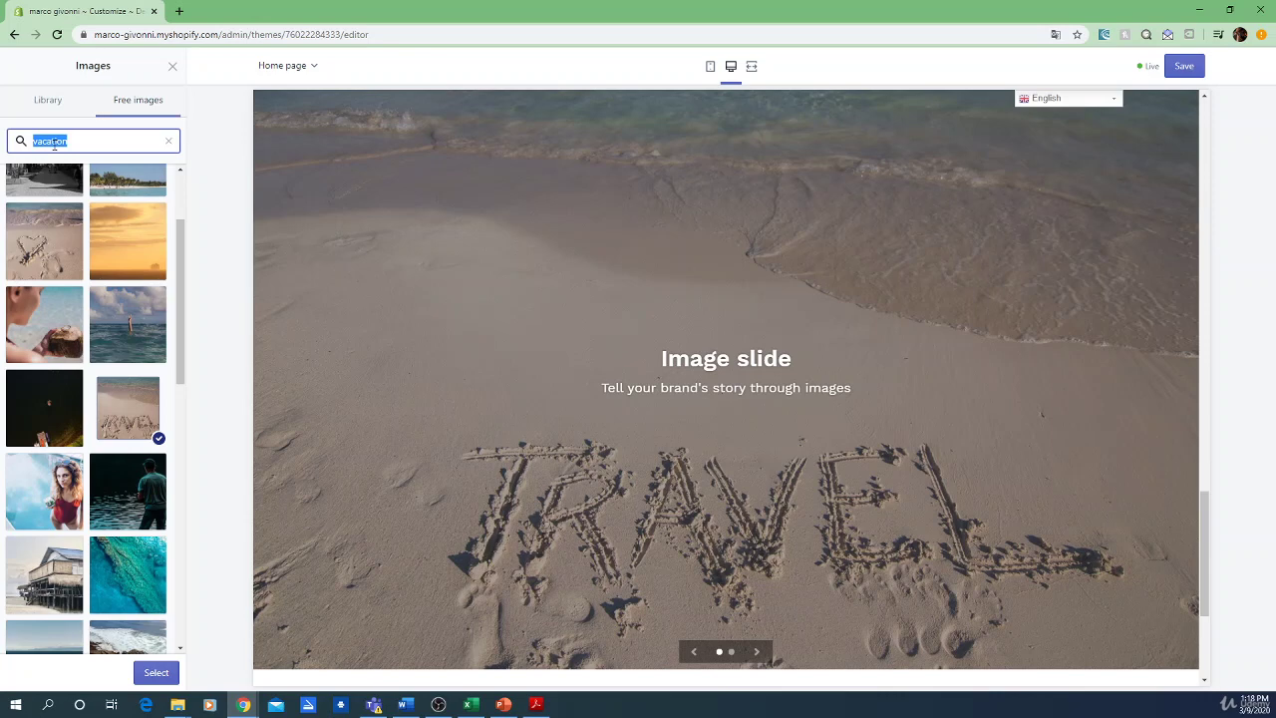
pyautogui.write('c')
pyautogui.scroll(-2, 127, 371)
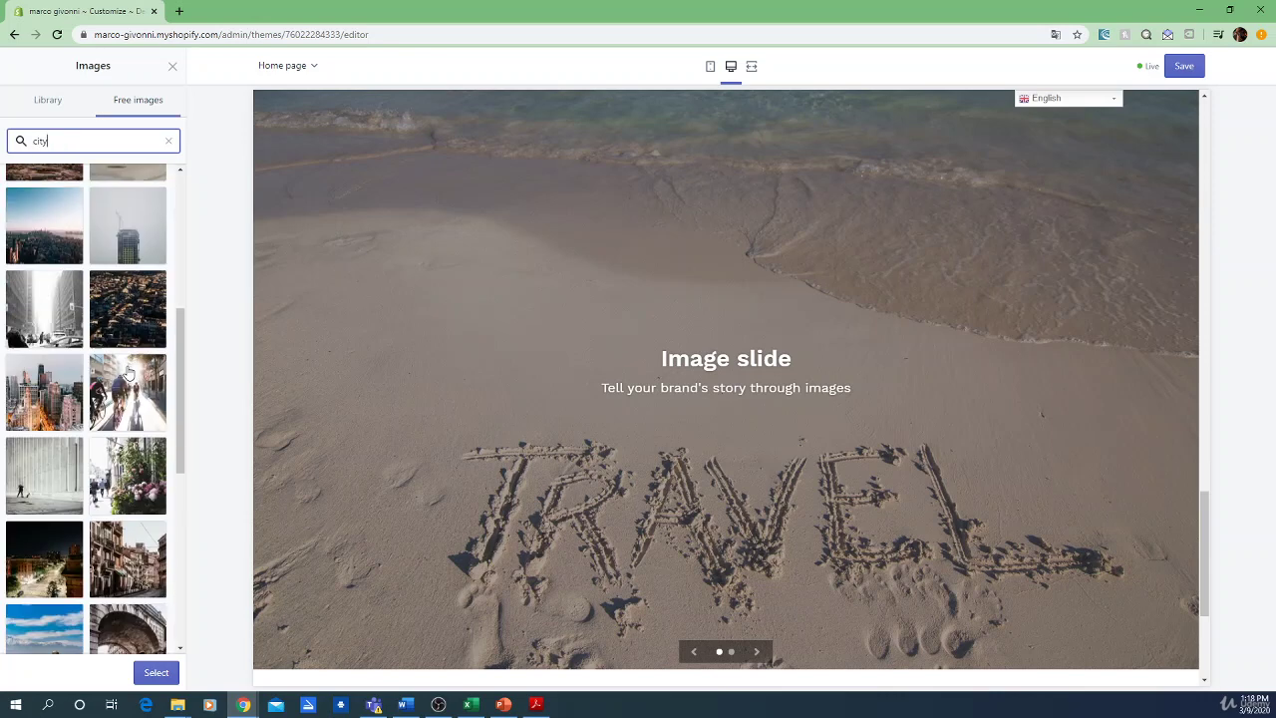
pyautogui.scroll(-1, 127, 371)
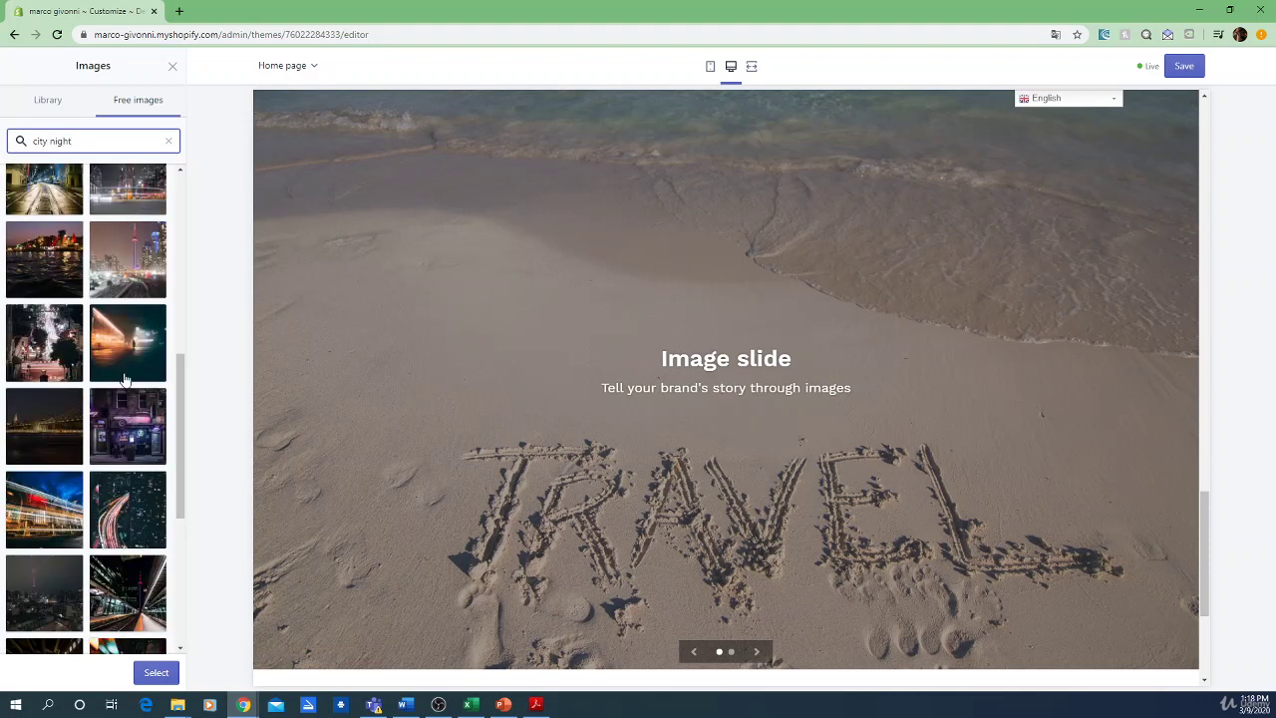
pyautogui.click(133, 264)
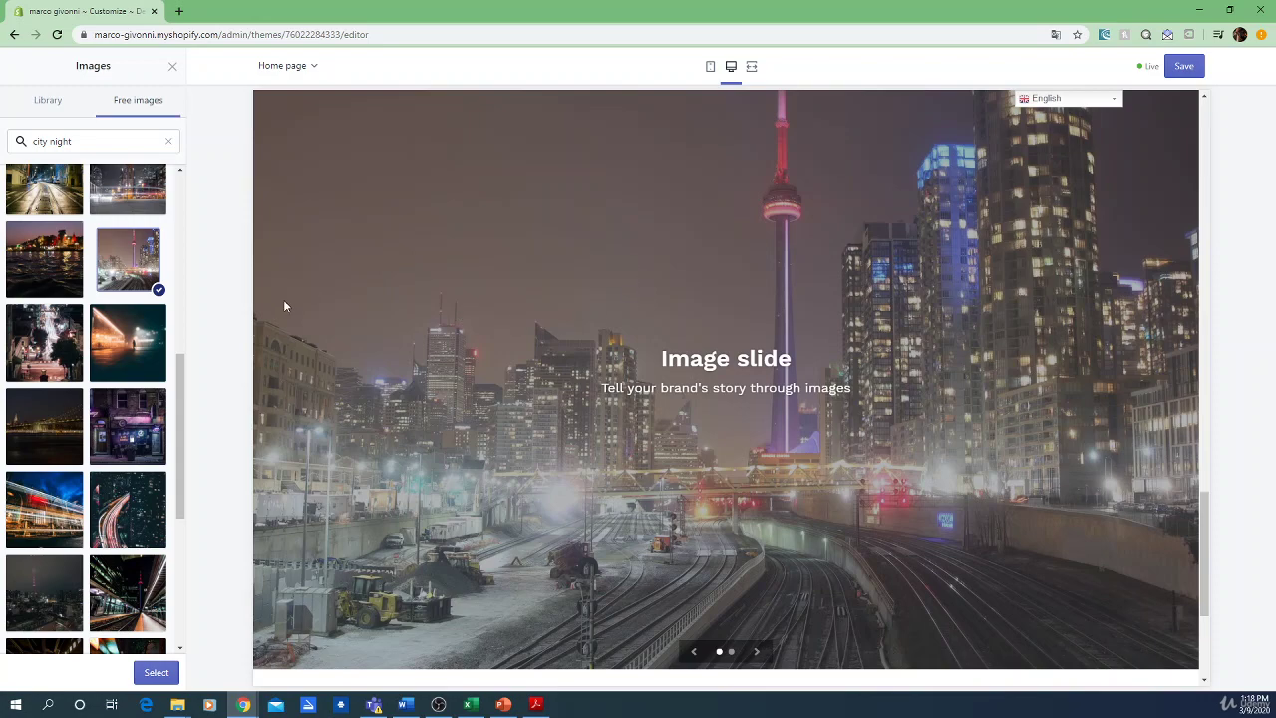
# Browse through the rest of the "city night" free image results
pyautogui.scroll(-3, 167, 324)
pyautogui.scroll(3, 140, 309)
pyautogui.scroll(-3, 133, 296)
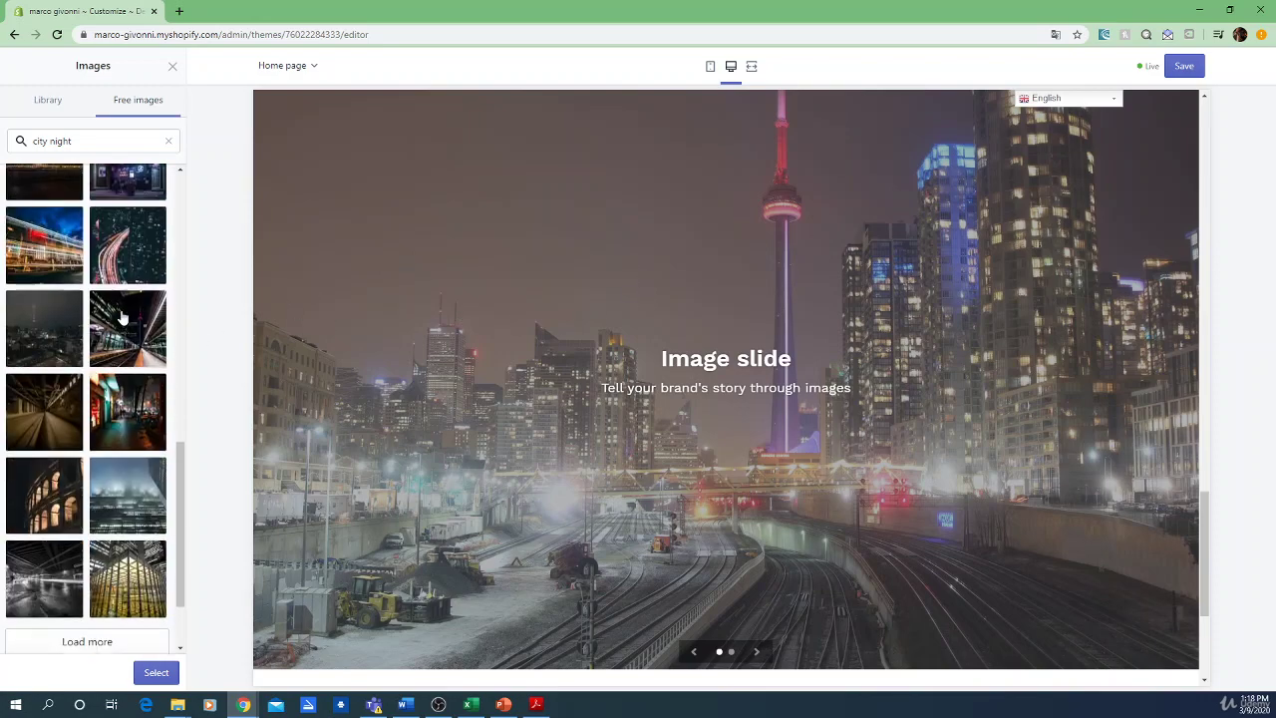
pyautogui.scroll(-3, 125, 299)
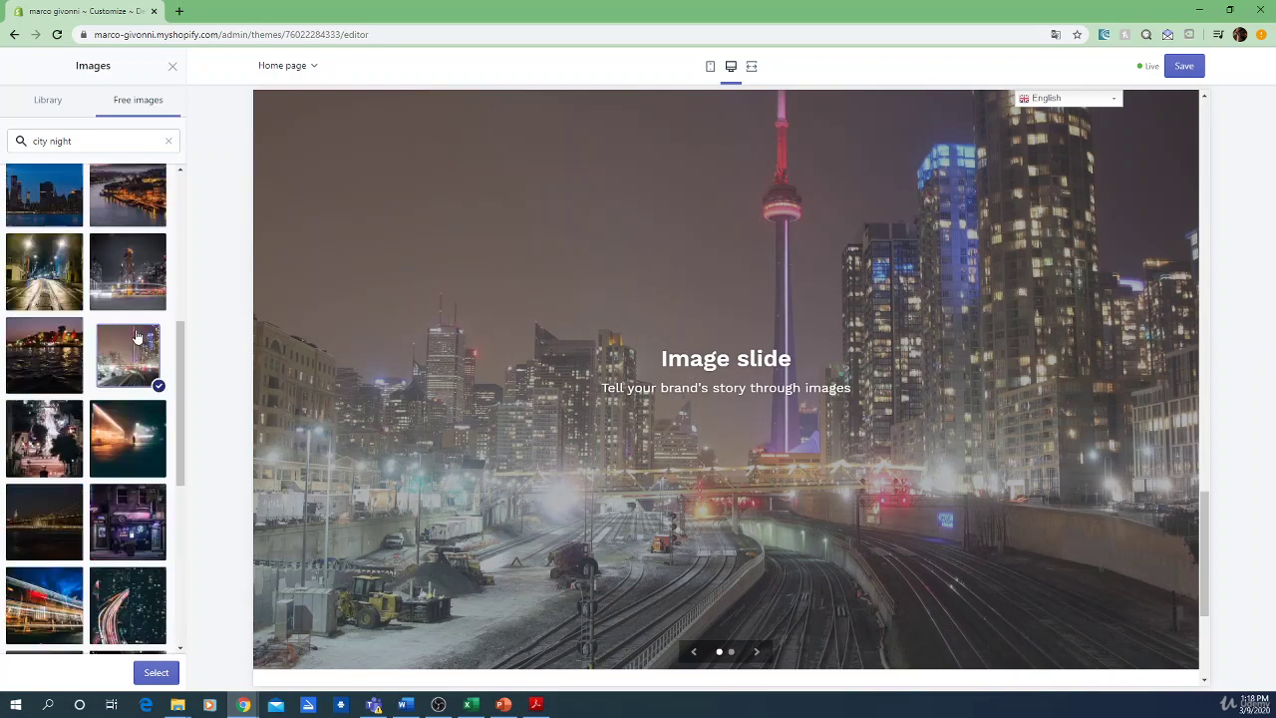
pyautogui.scroll(10, 109, 319)
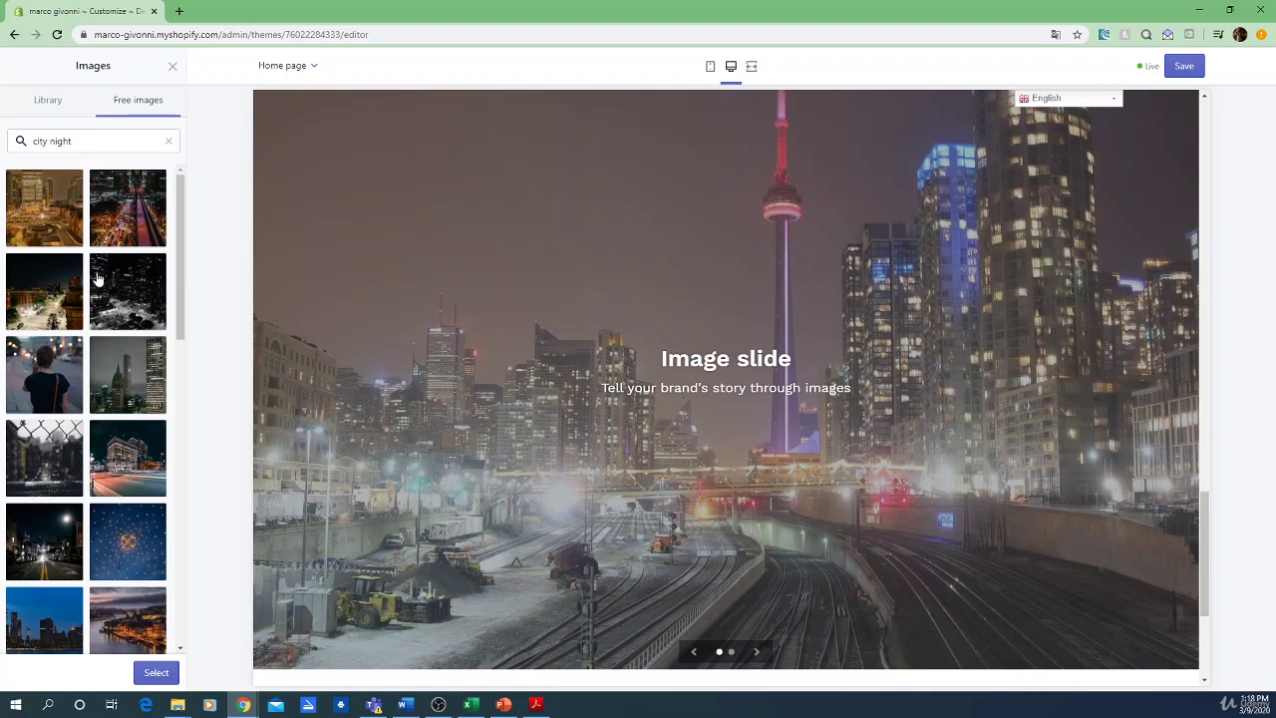
# Open google.ca in a new browser tab, search for "pexel" and open the Pexels free stock photos site
pyautogui.click(181, 10)
pyautogui.click(190, 35)
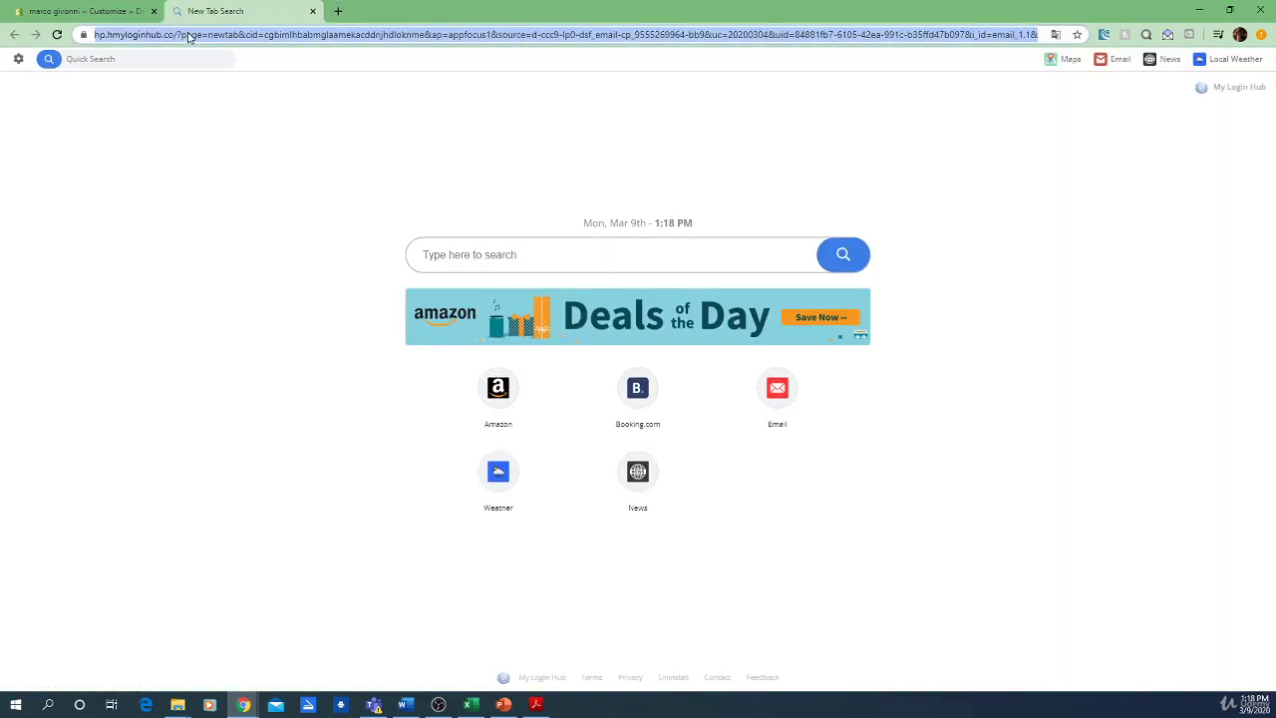
pyautogui.write('google.ca')
pyautogui.press('Return')
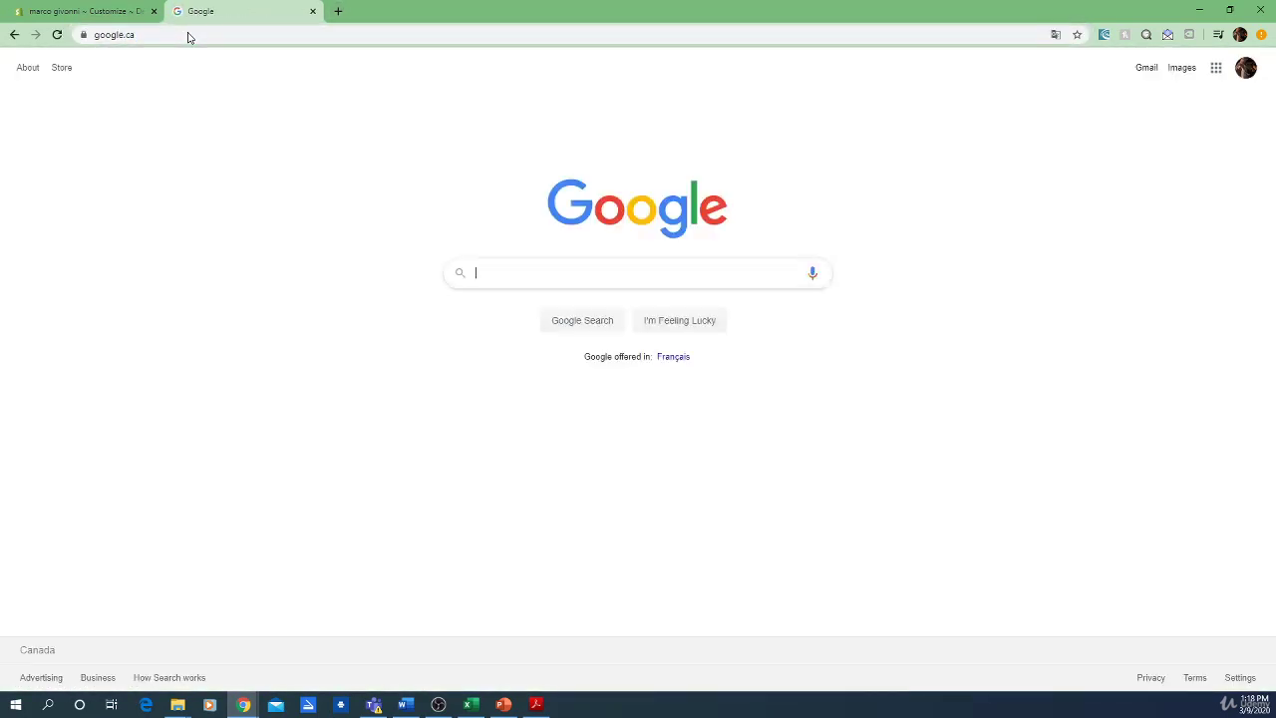
pyautogui.write('pex')
pyautogui.press('Down')
pyautogui.press('Return')
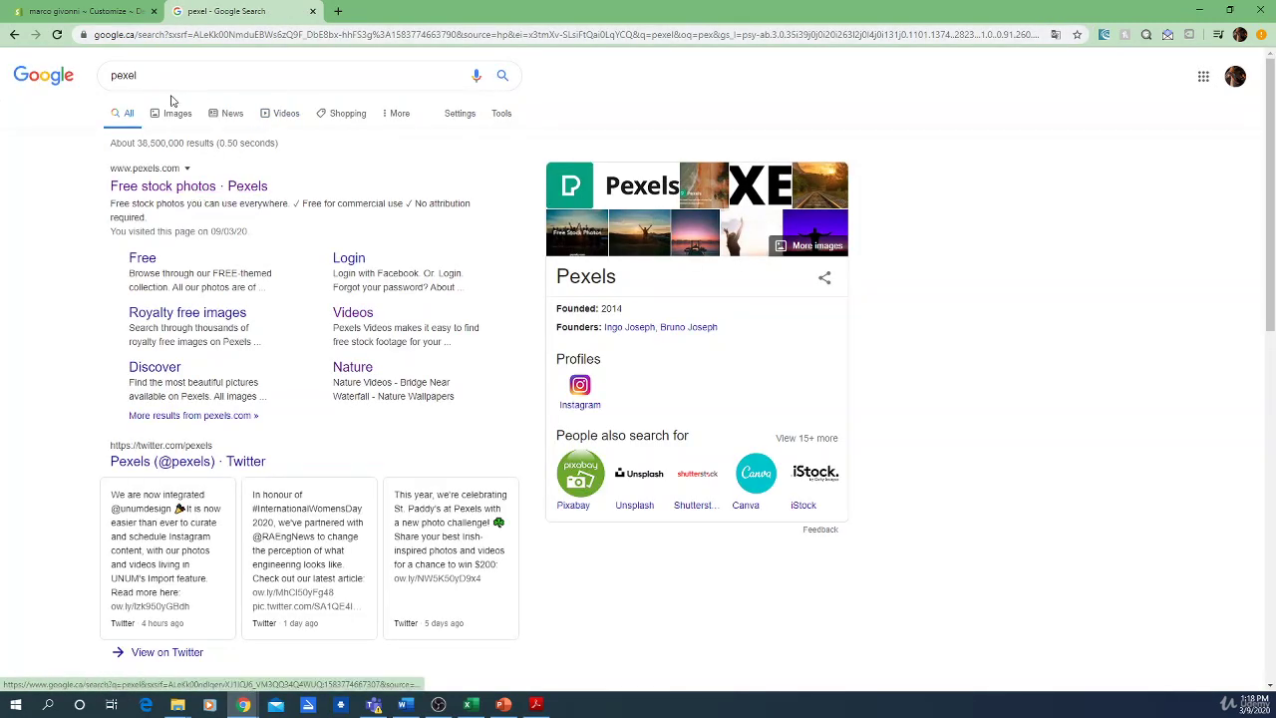
pyautogui.click(167, 187)
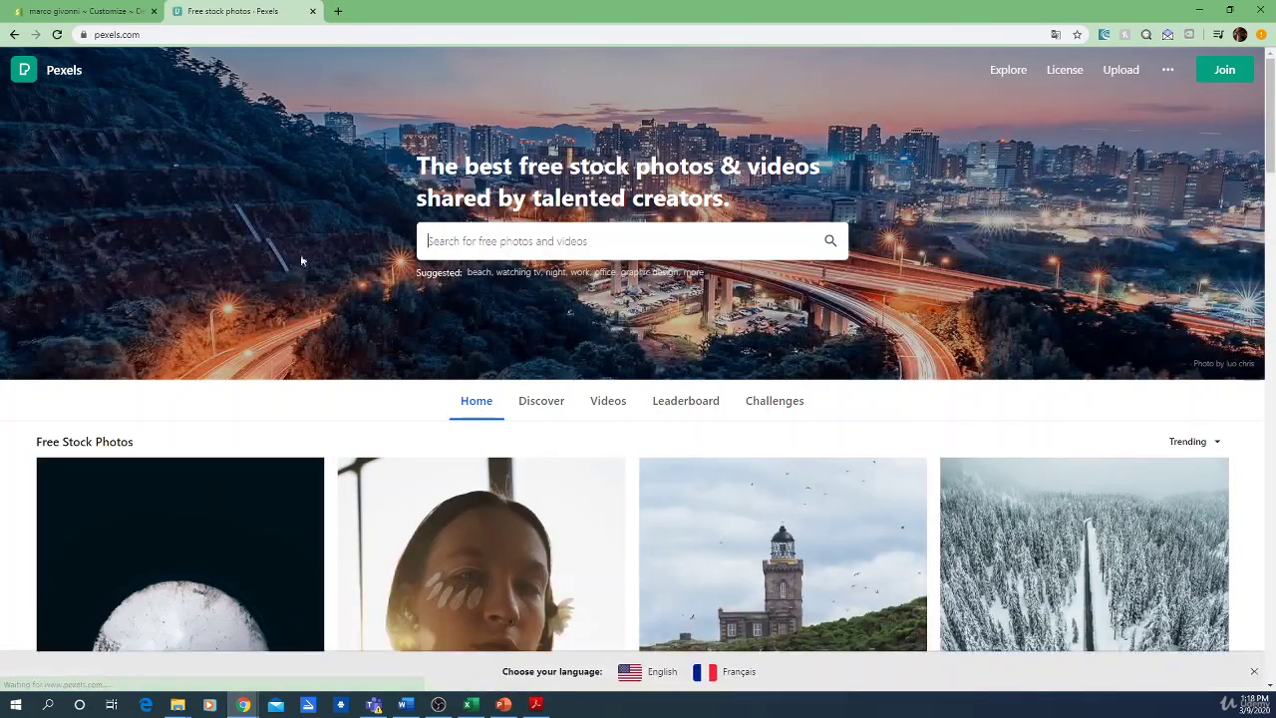
# Open the Pexels free stock videos page and look over the trending videos
pyautogui.click(593, 404)
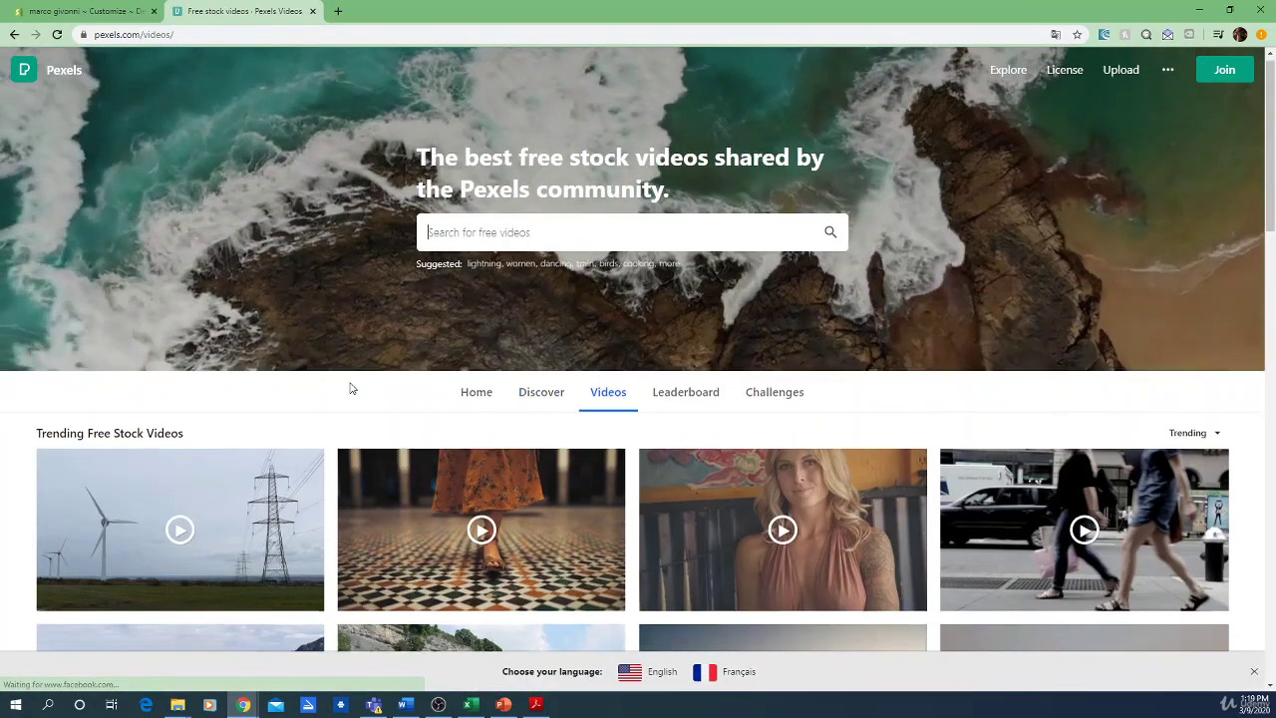
pyautogui.scroll(-3, 598, 399)
pyautogui.scroll(1, 620, 398)
pyautogui.scroll(2, 620, 399)
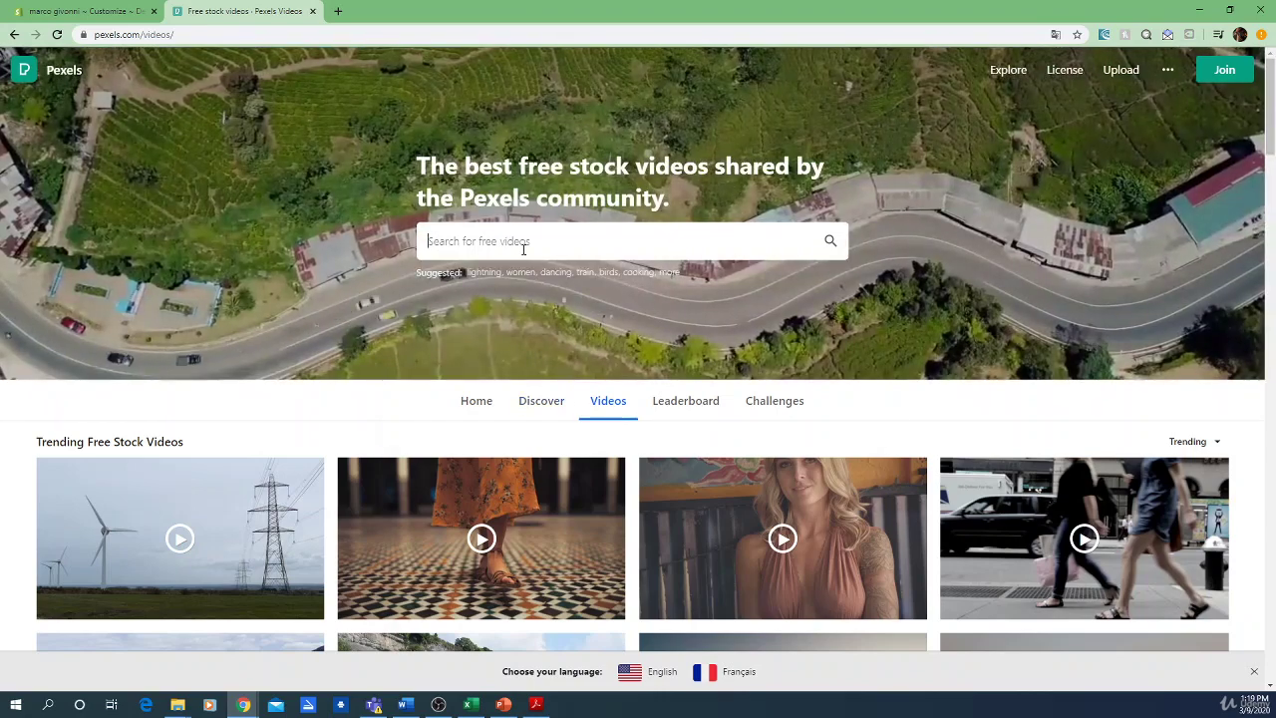
# Search the Pexels videos for "travel" and preview the clip of the man with the orange backpack in the forest
pyautogui.click(522, 247)
pyautogui.write('travel')
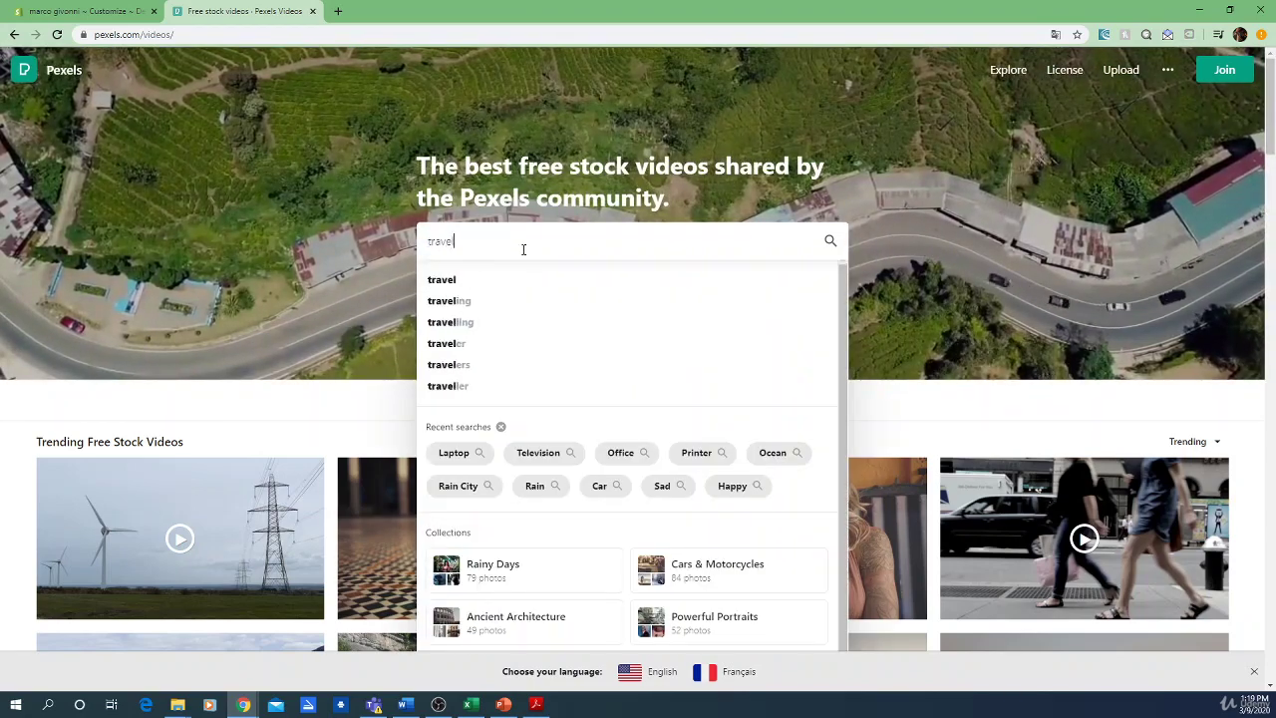
pyautogui.press('Return')
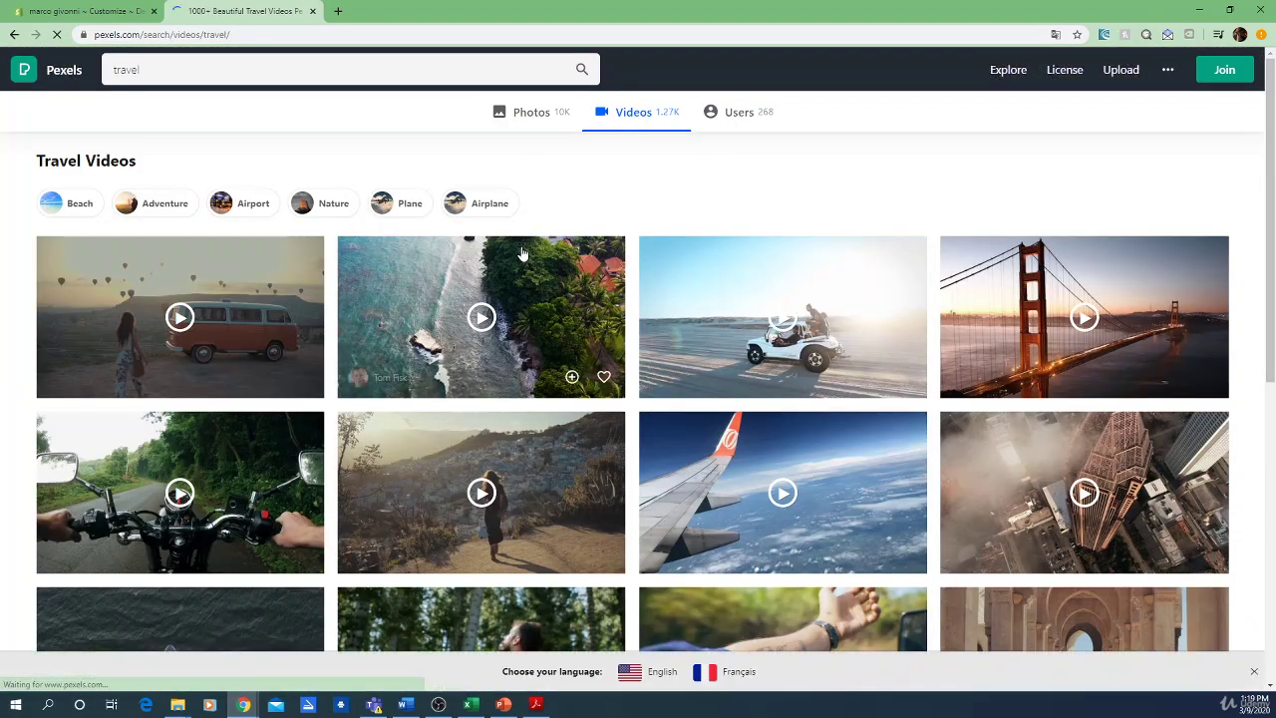
pyautogui.scroll(-3, 648, 339)
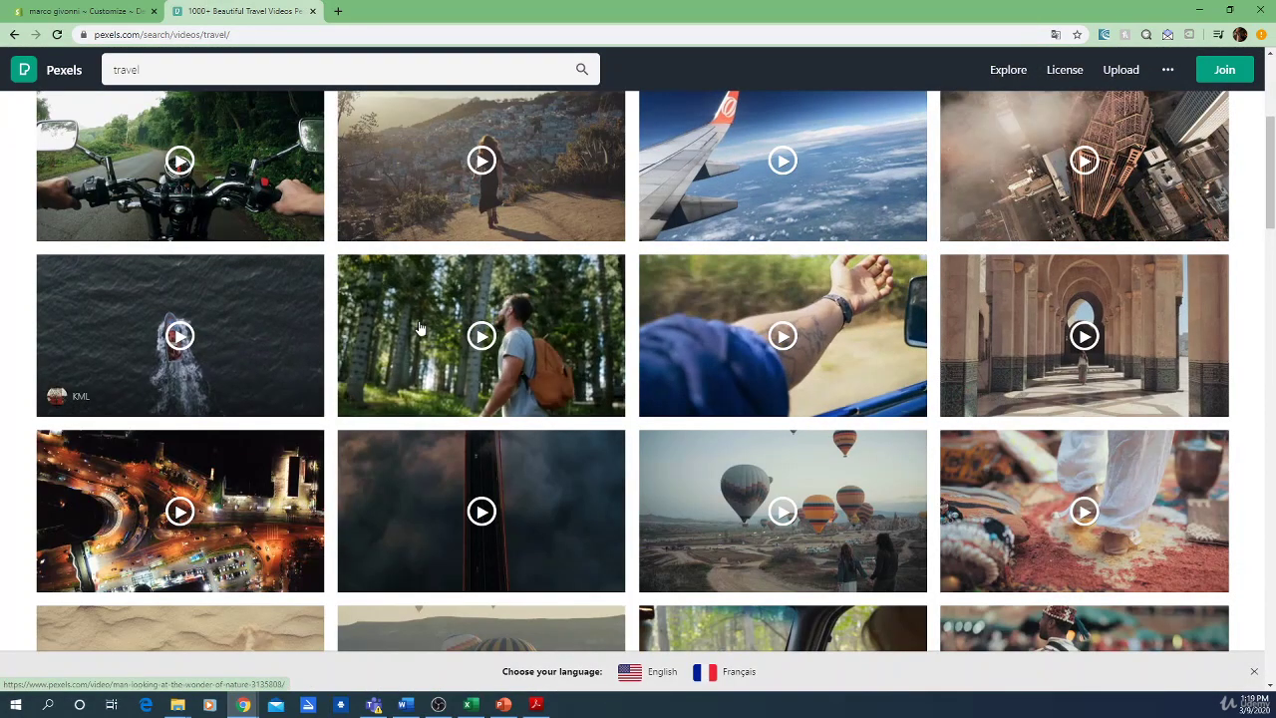
pyautogui.click(521, 294)
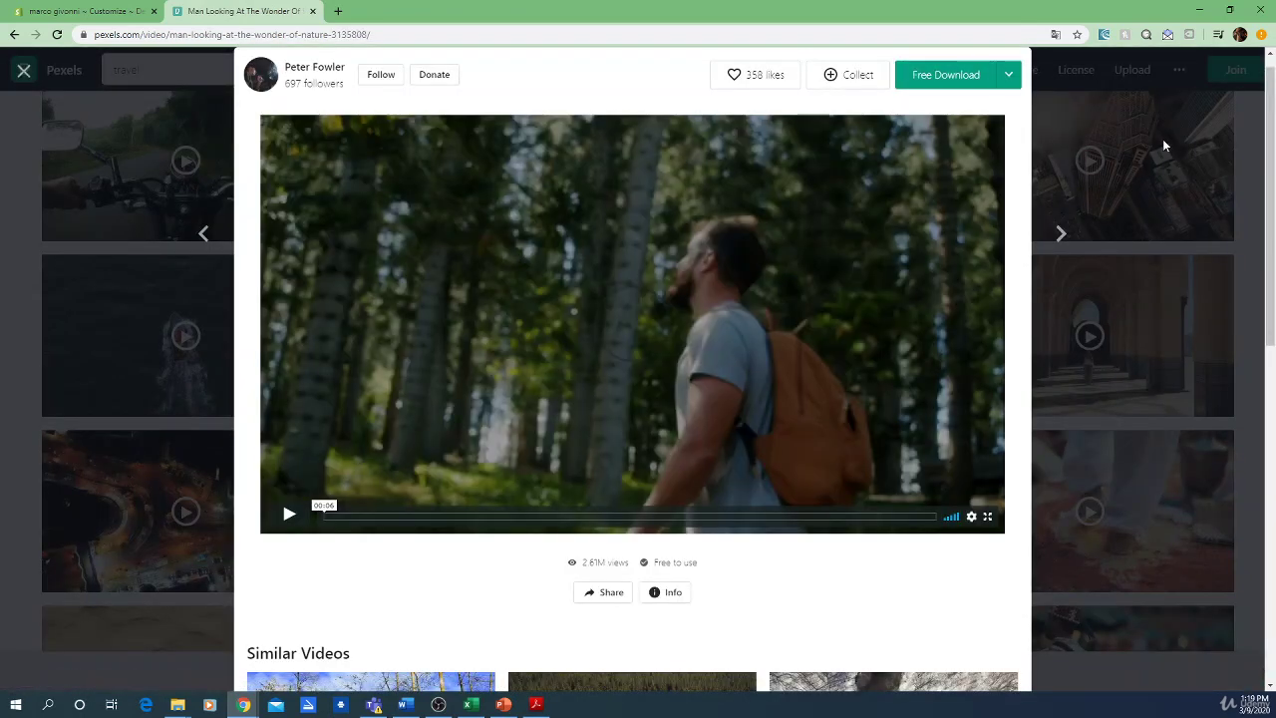
pyautogui.click(1163, 138)
# Return to the Shopify theme editor and close the free images without applying the city photo to the slide
pyautogui.click(88, 10)
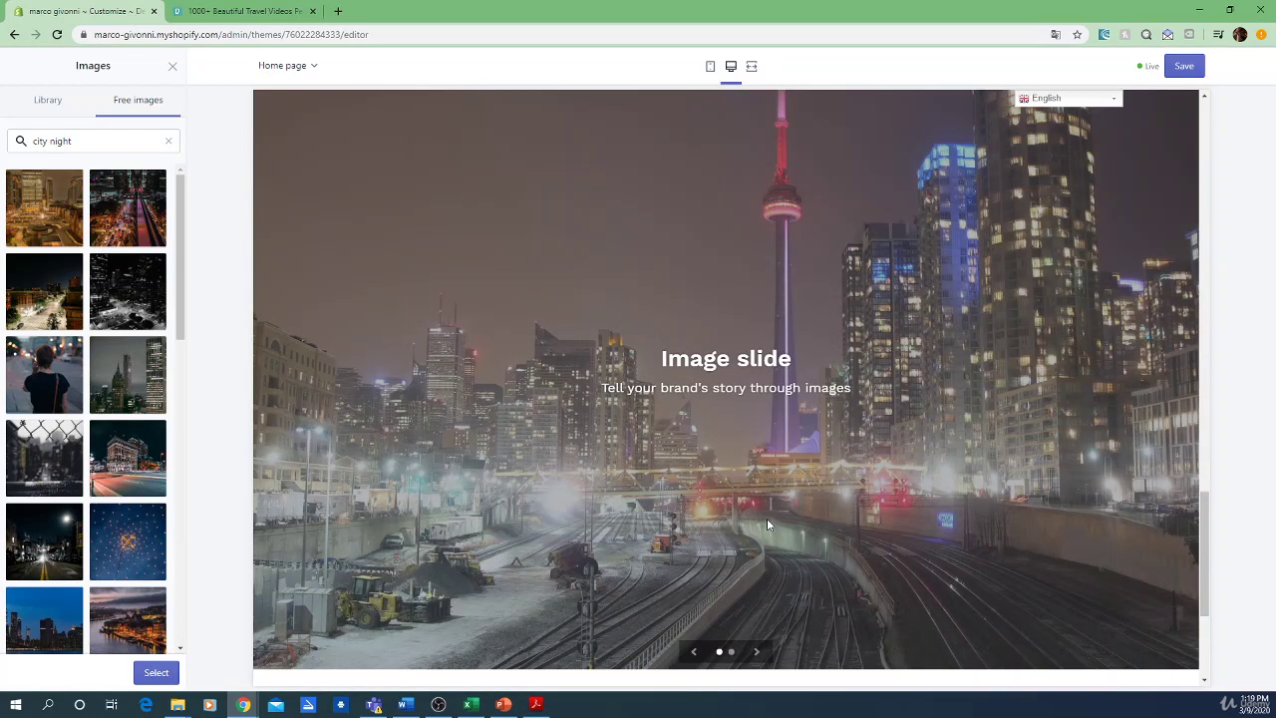
pyautogui.scroll(2, 1073, 170)
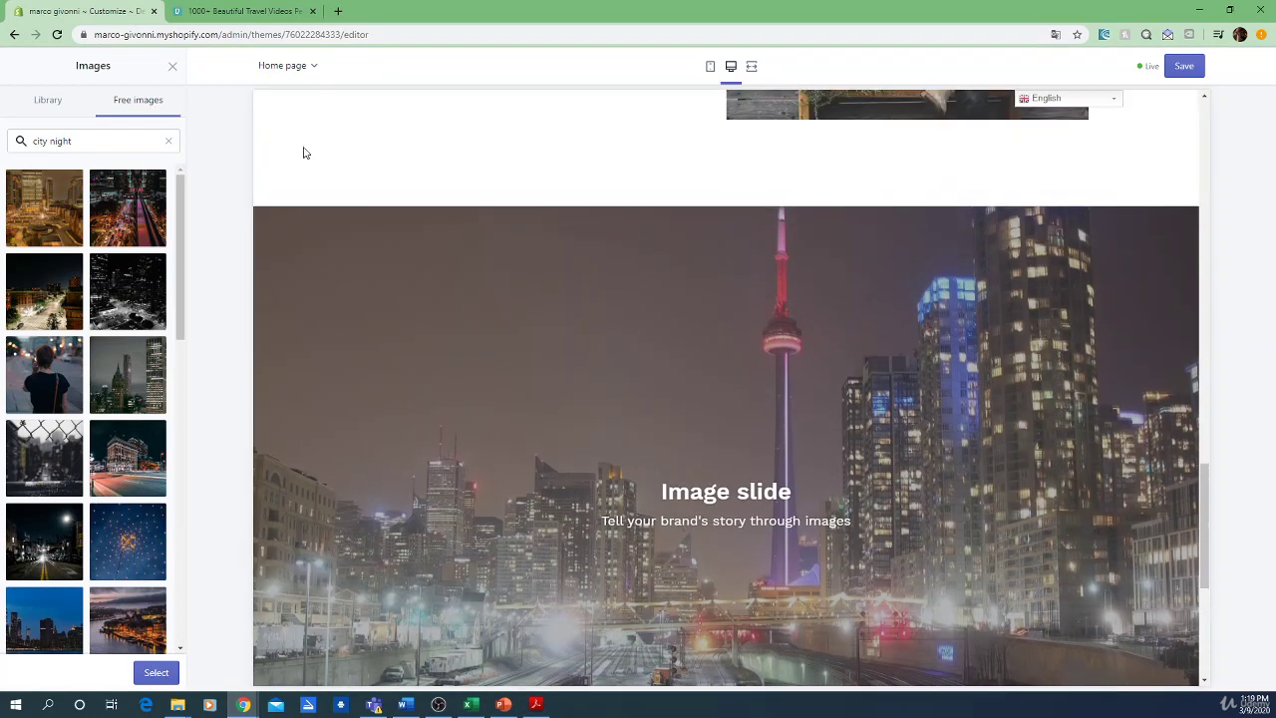
pyautogui.click(171, 67)
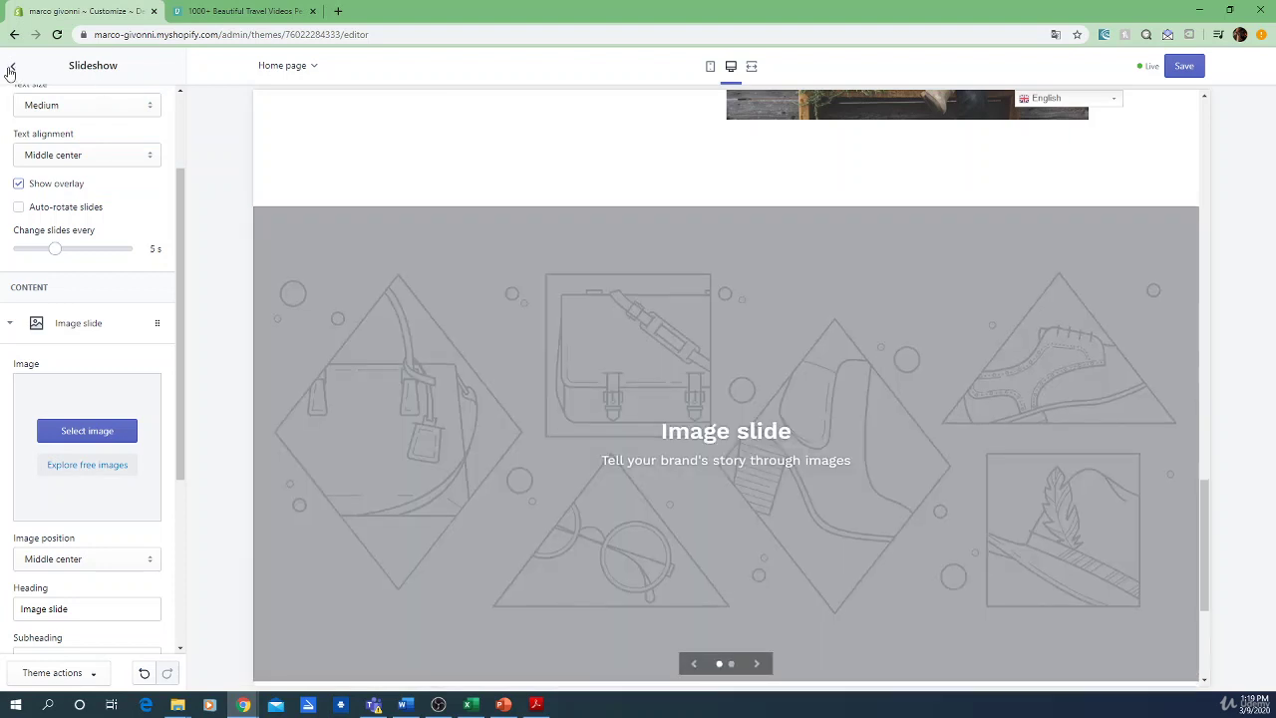
# Remove the second Slideshow section, below the affiliate program section, from the home page
pyautogui.click(11, 69)
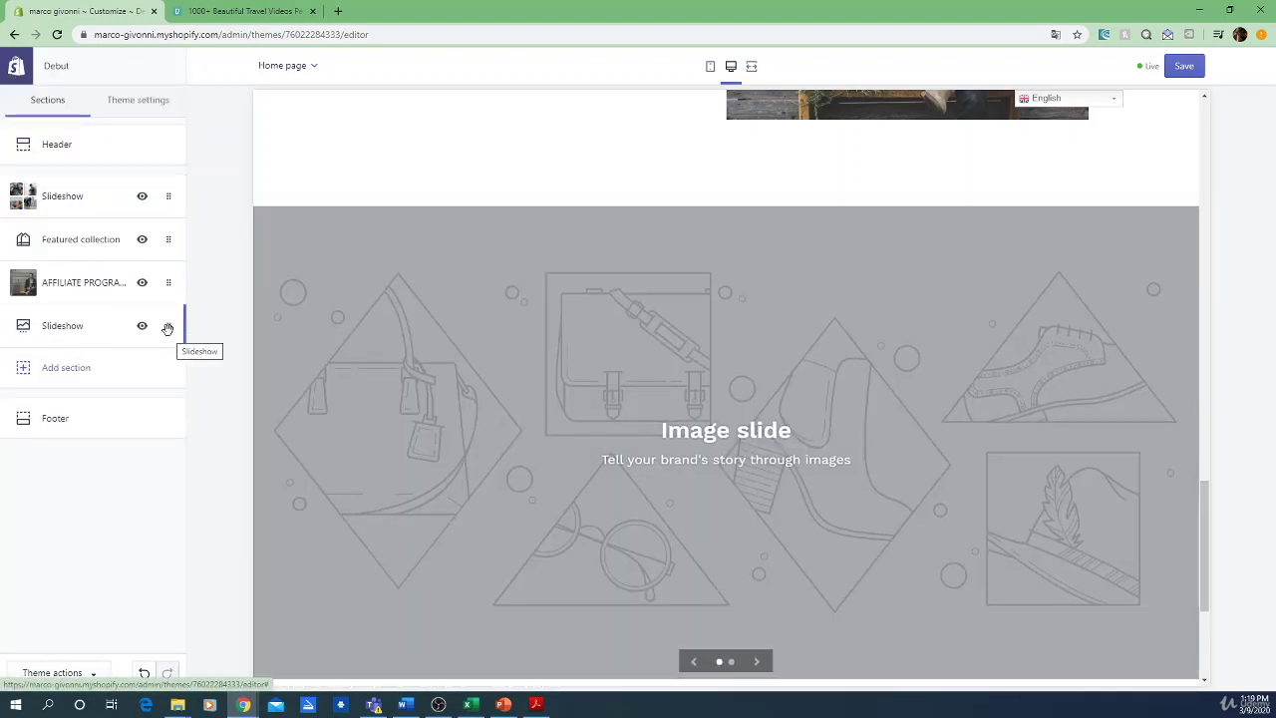
pyautogui.click(65, 329)
pyautogui.click(49, 599)
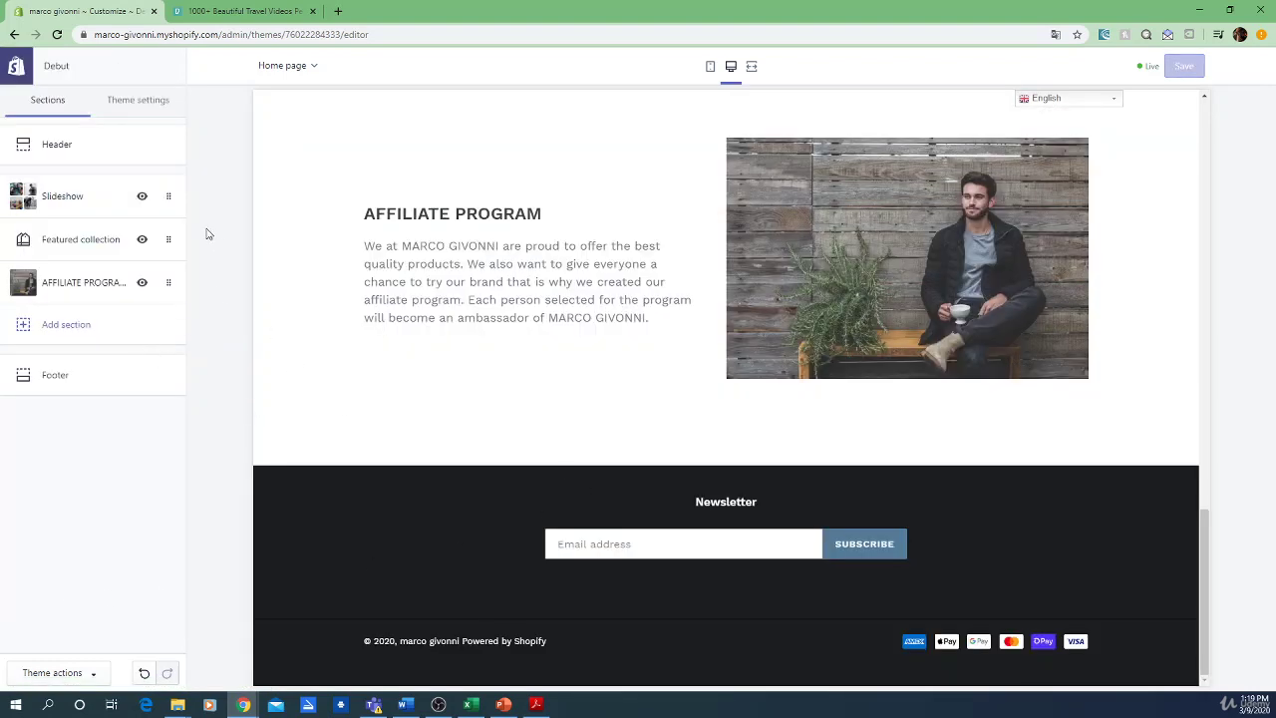
# Look through the home page preview from the top slideshow down to the featured collection's products
pyautogui.moveTo(1205, 518); pyautogui.dragTo(1175, 93)
pyautogui.scroll(-2, 640, 394)
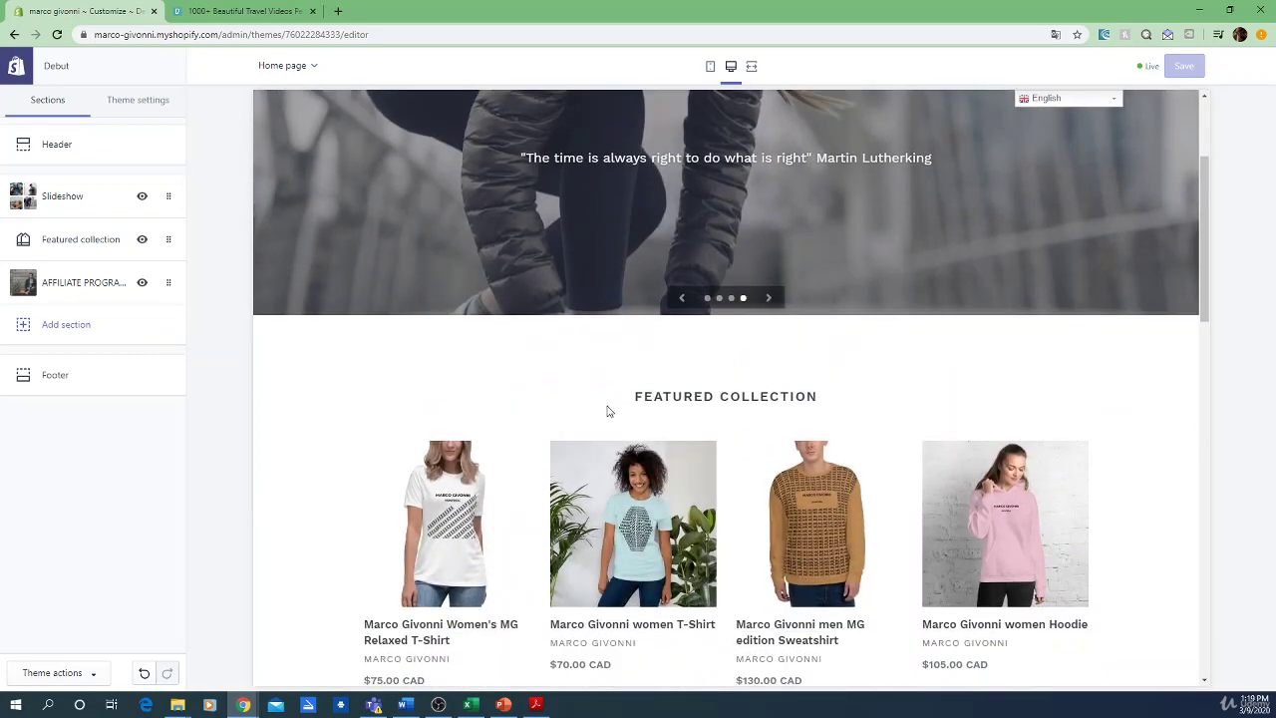
pyautogui.scroll(-2, 1101, 558)
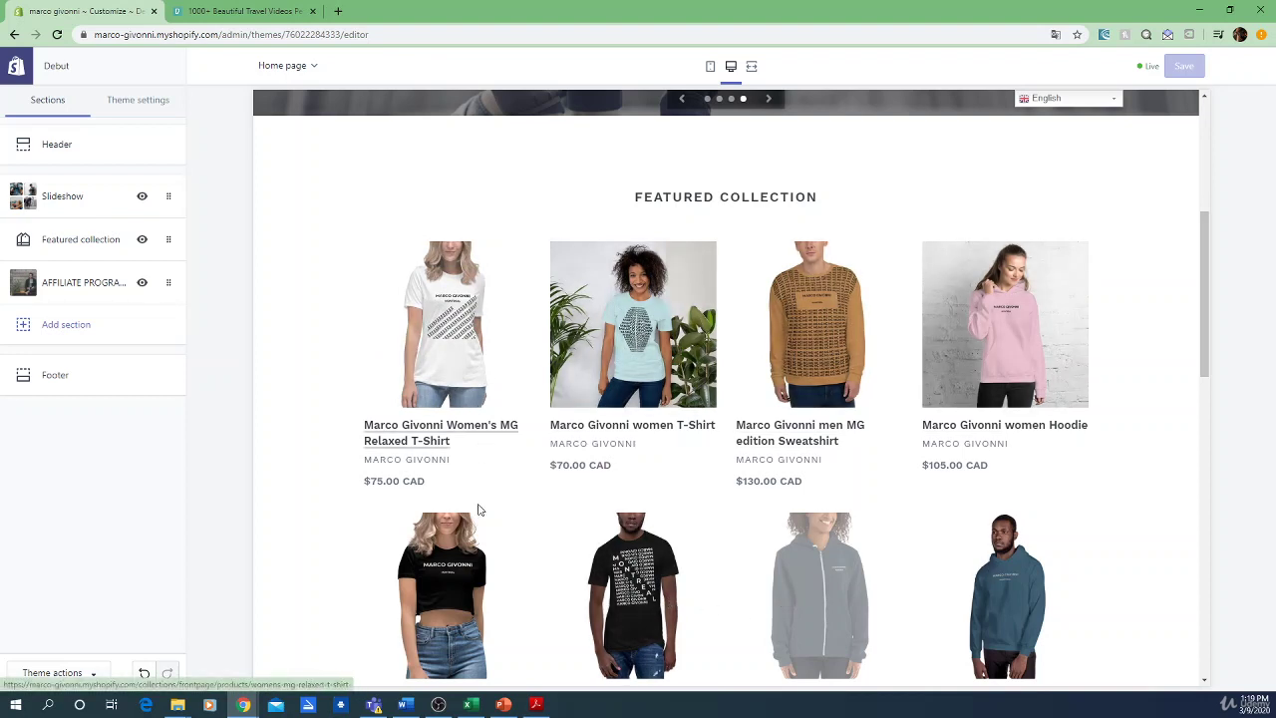
pyautogui.scroll(-2, 1144, 584)
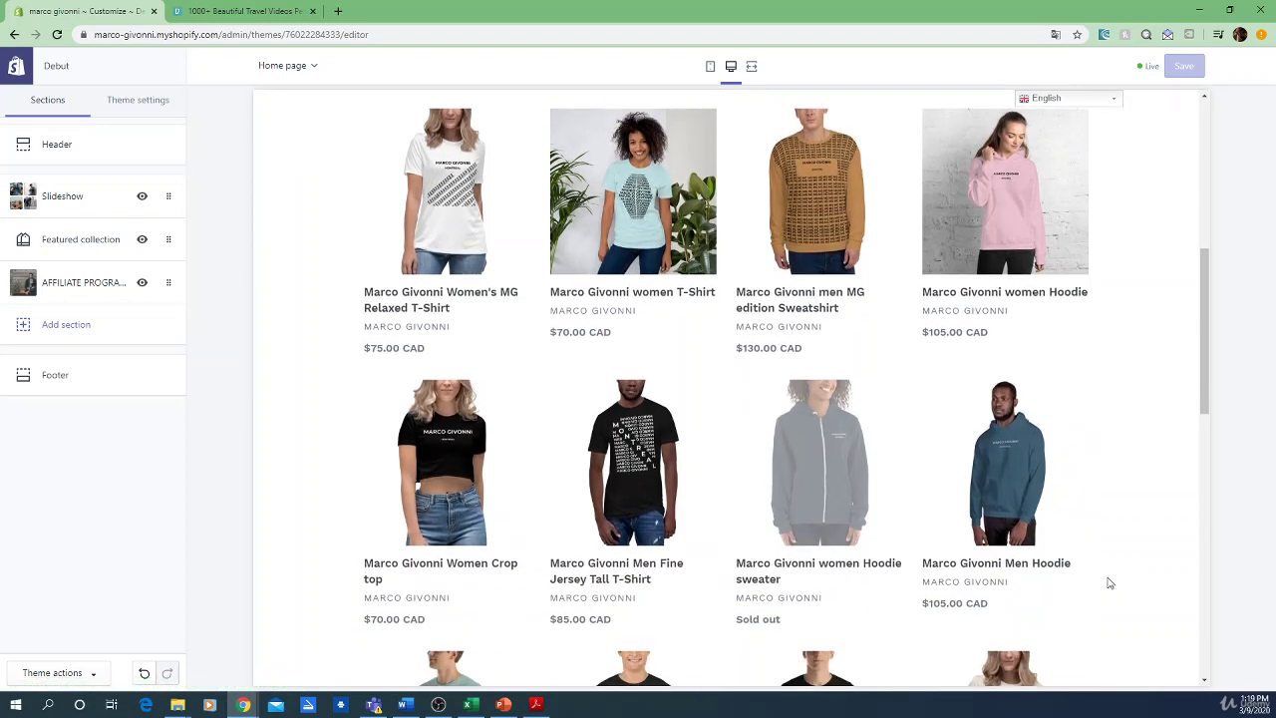
# Examine the settings of the Featured collection section and return to the list of sections
pyautogui.scroll(2, 1079, 524)
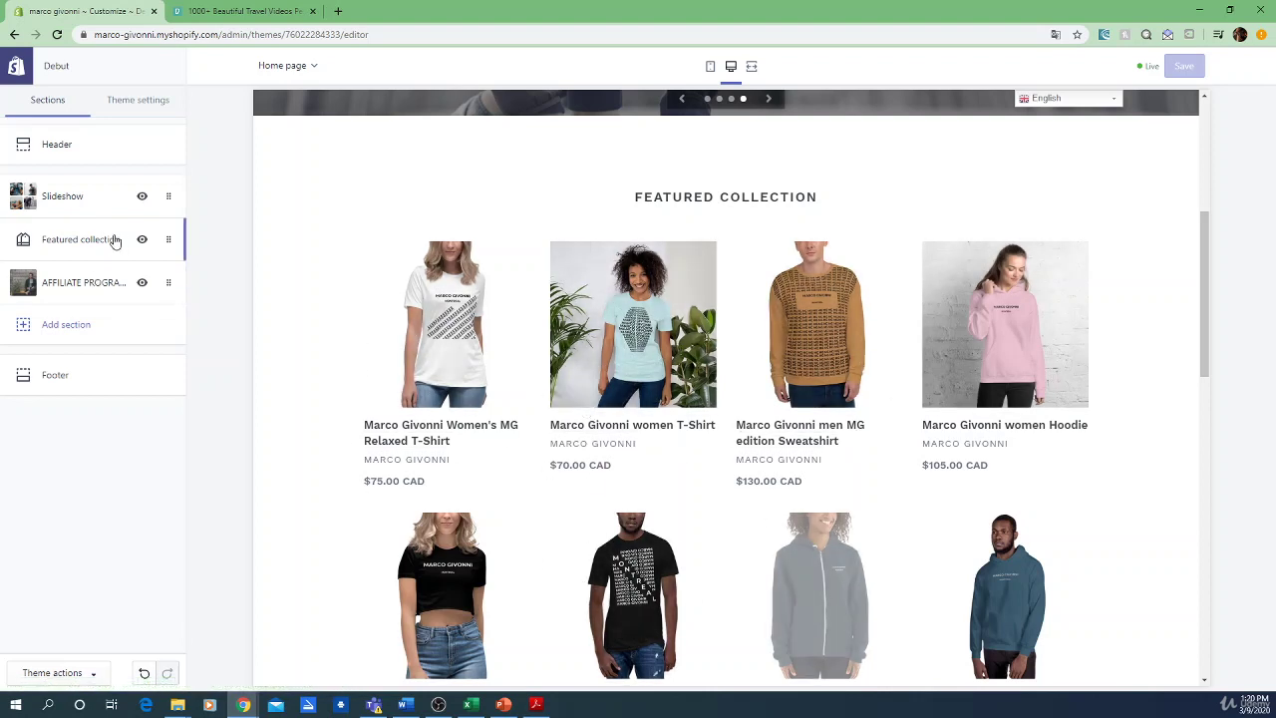
pyautogui.click(59, 244)
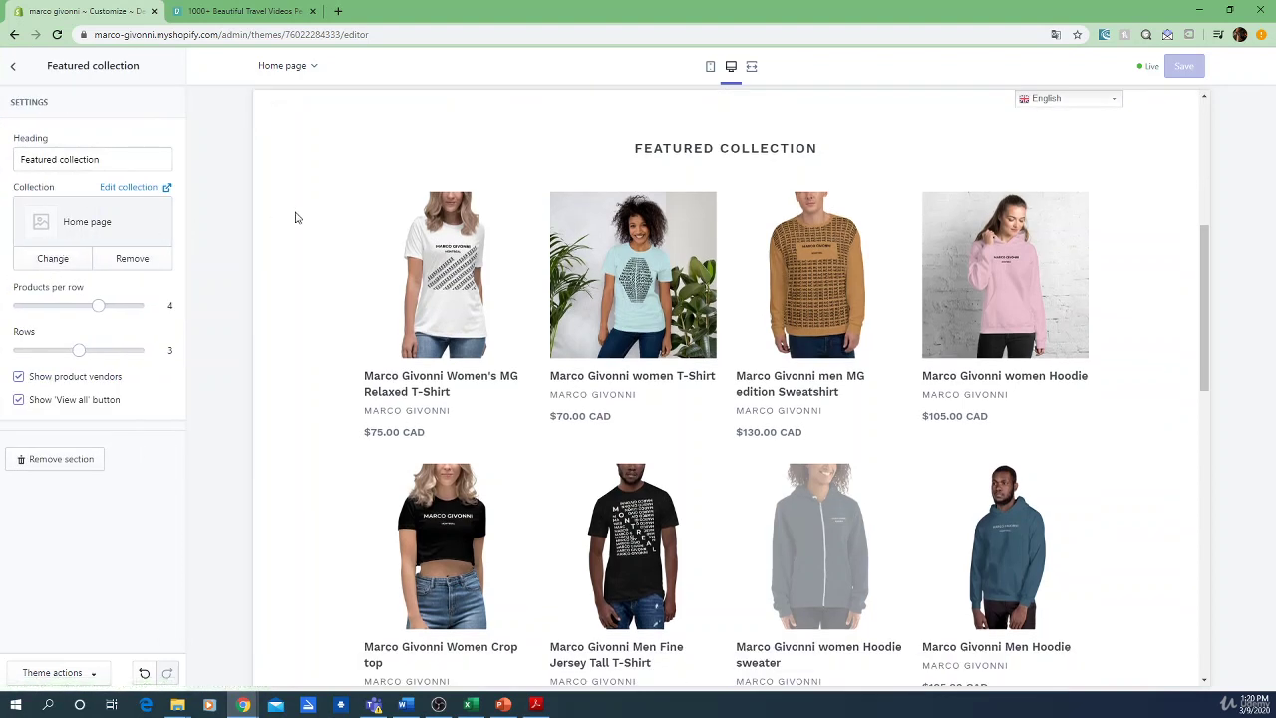
pyautogui.click(10, 68)
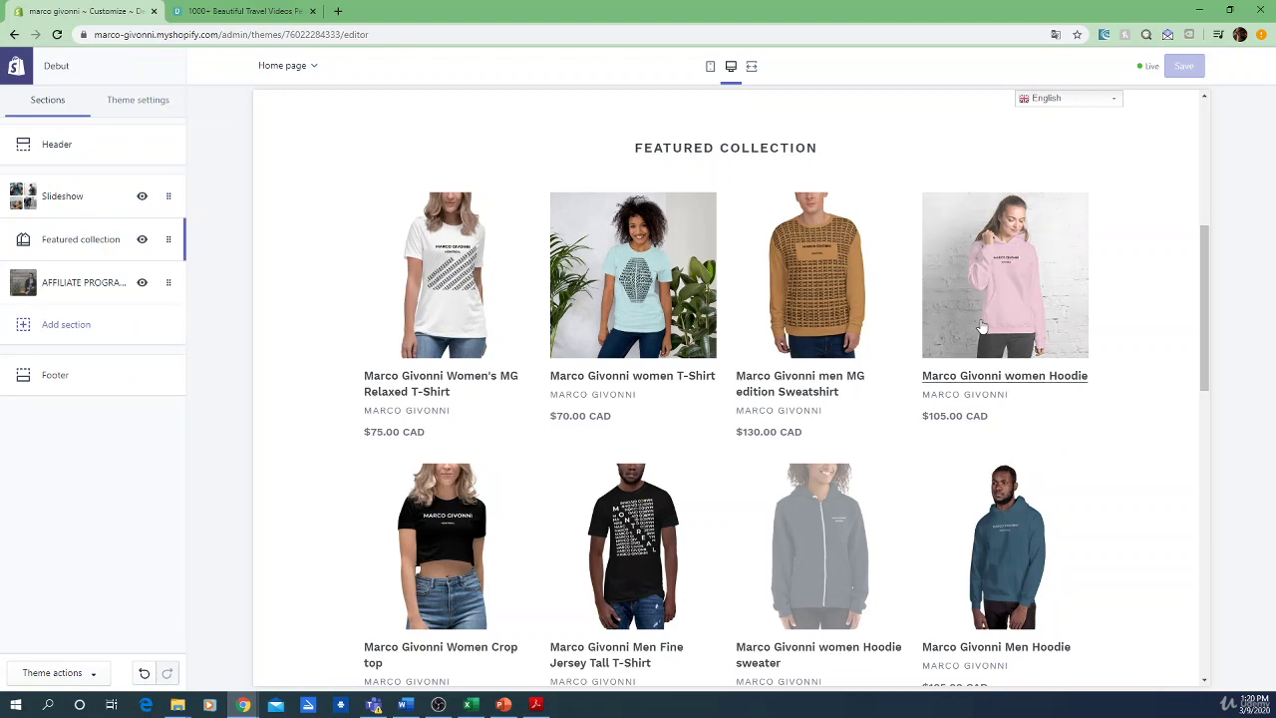
# Review the home page preview again, from the header and slideshow through the rows of featured products
pyautogui.scroll(3, 707, 287)
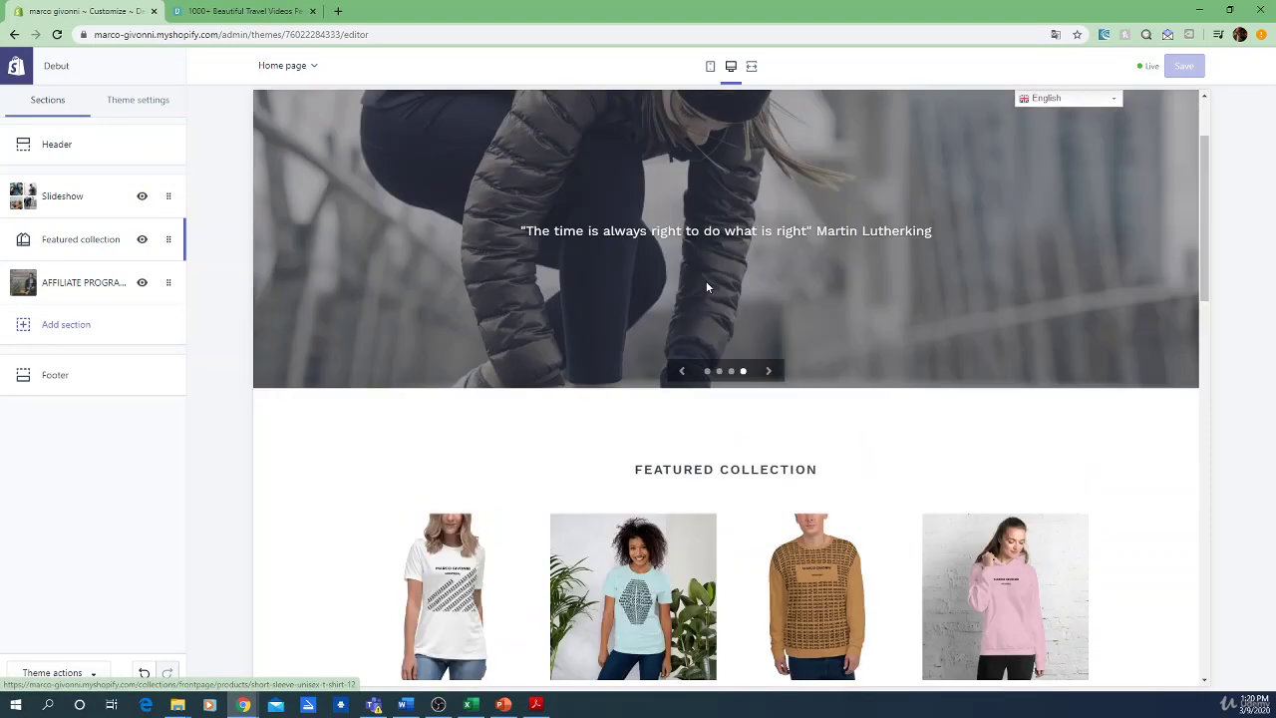
pyautogui.scroll(2, 706, 287)
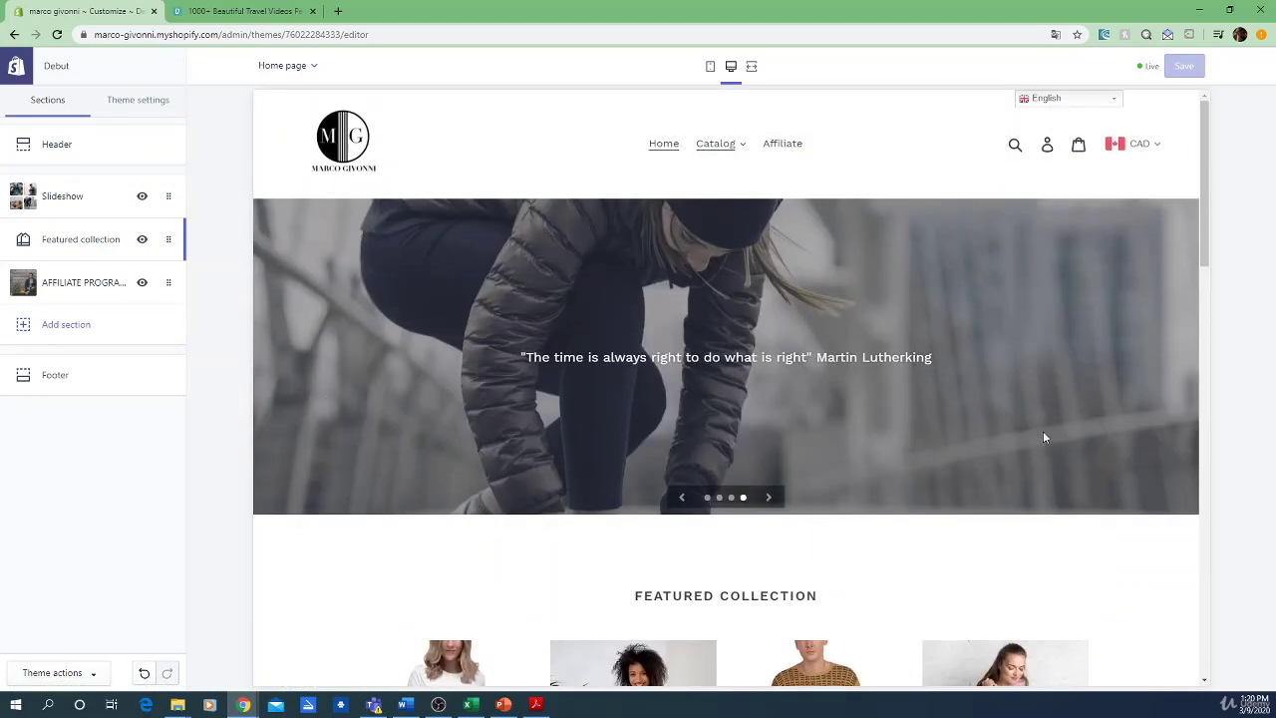
pyautogui.scroll(-3, 636, 349)
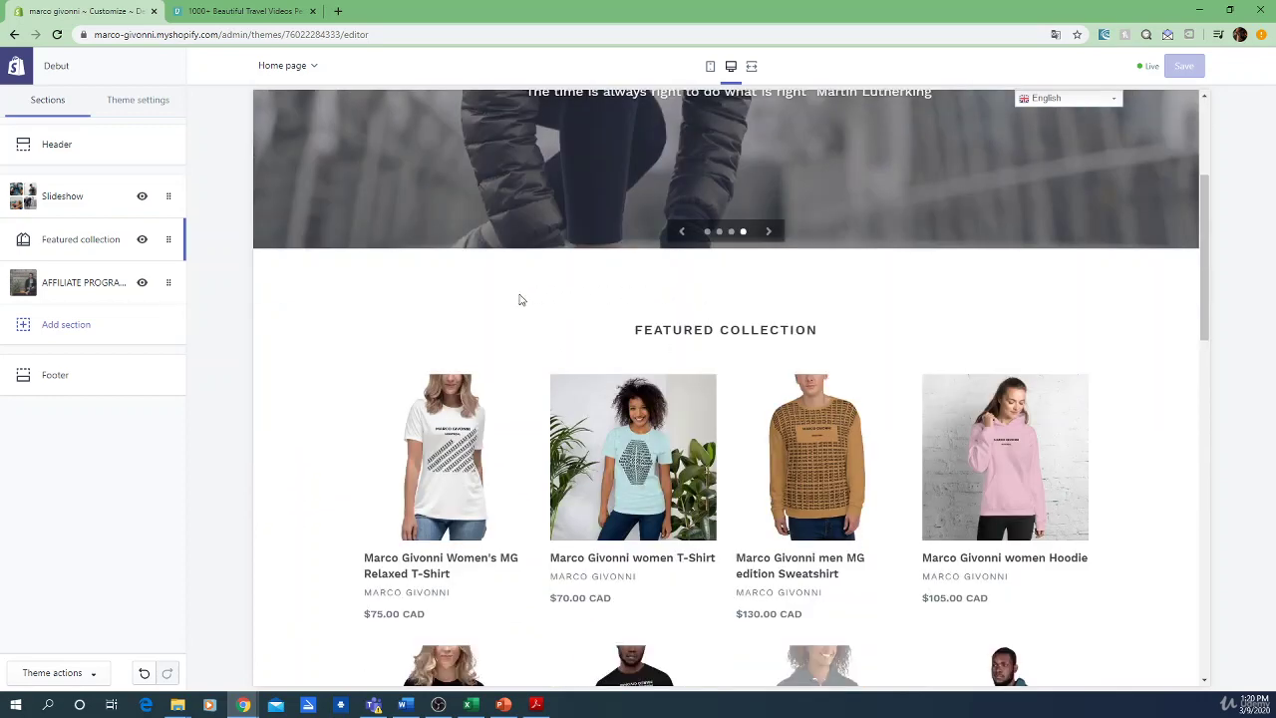
pyautogui.scroll(-2, 375, 387)
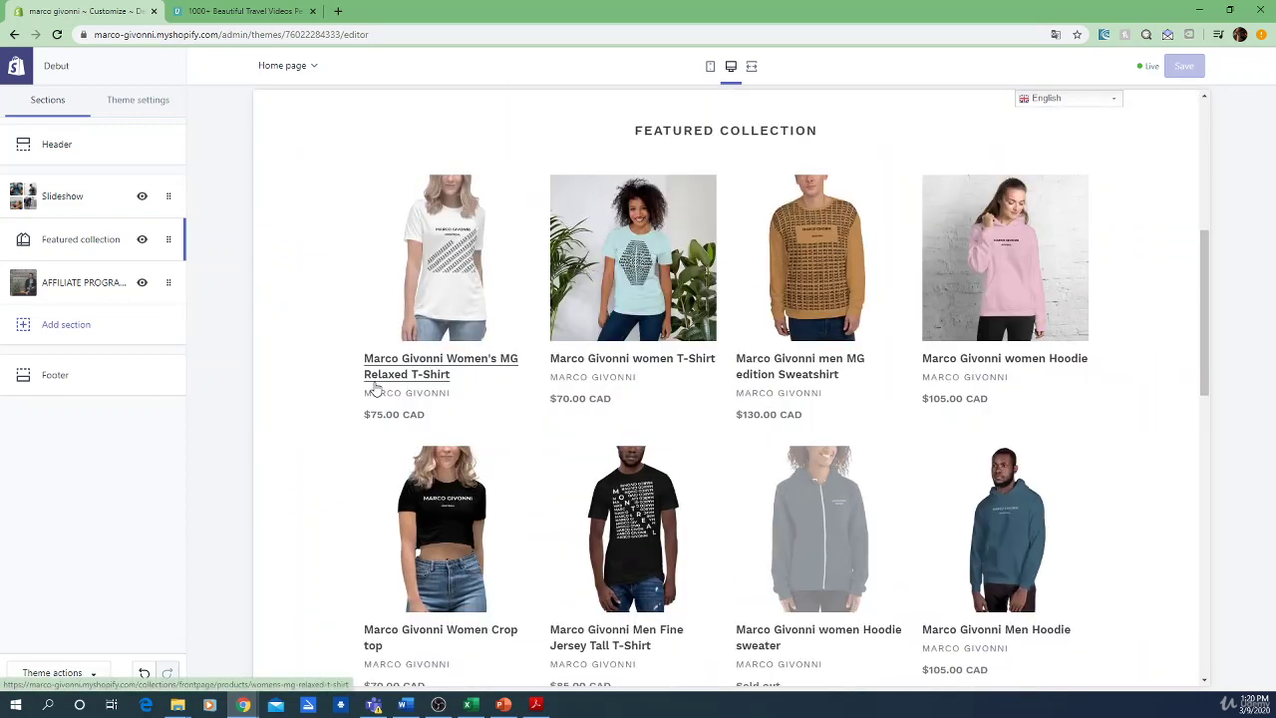
pyautogui.scroll(-3, 553, 342)
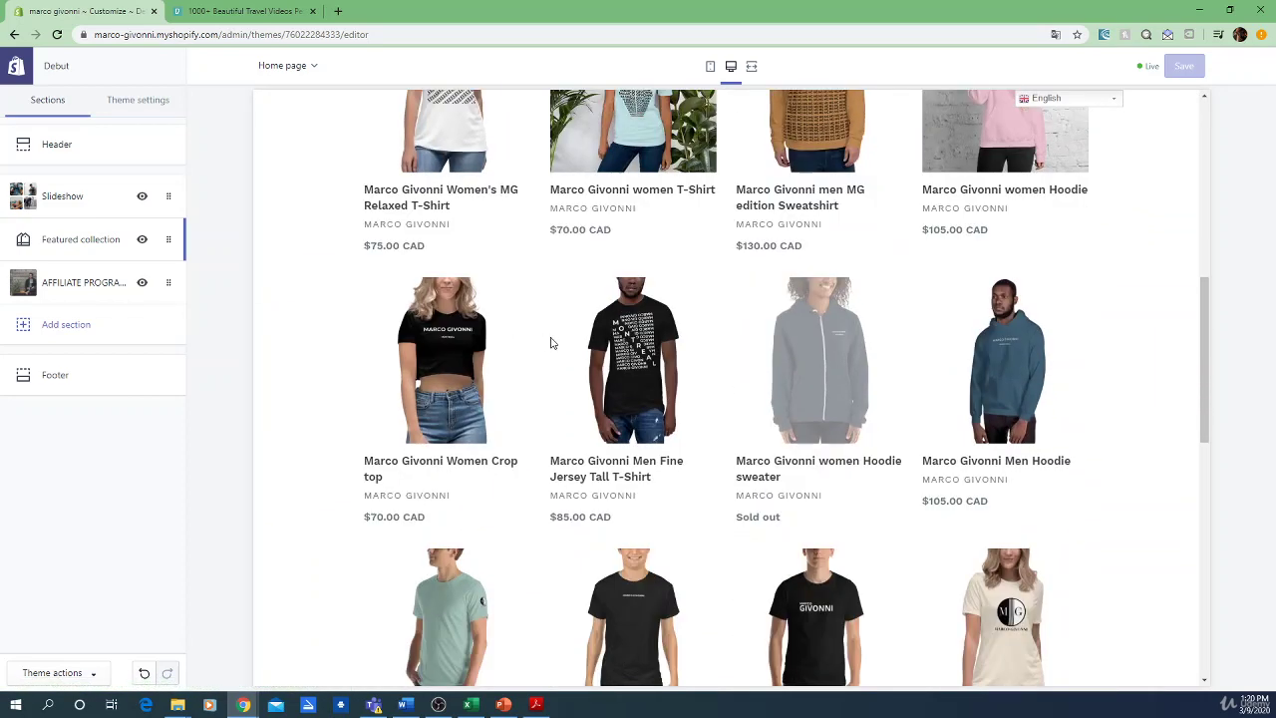
pyautogui.scroll(3, 696, 469)
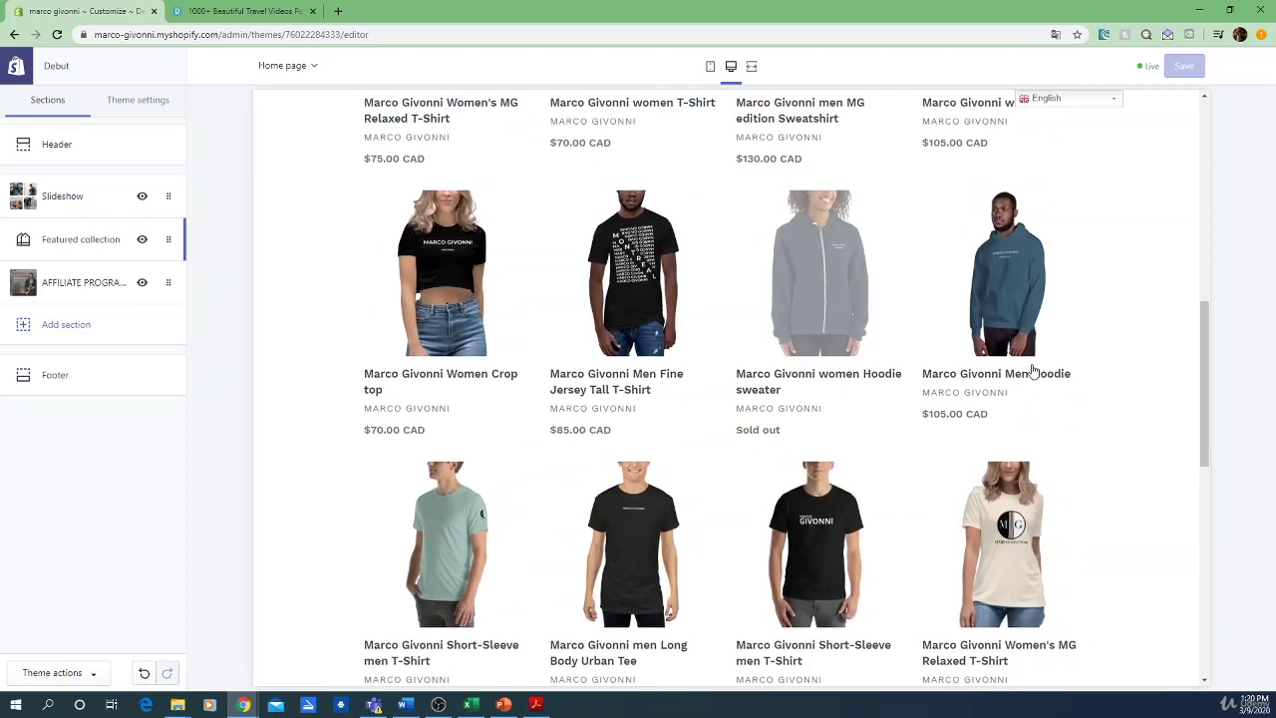
pyautogui.scroll(-1, 1146, 464)
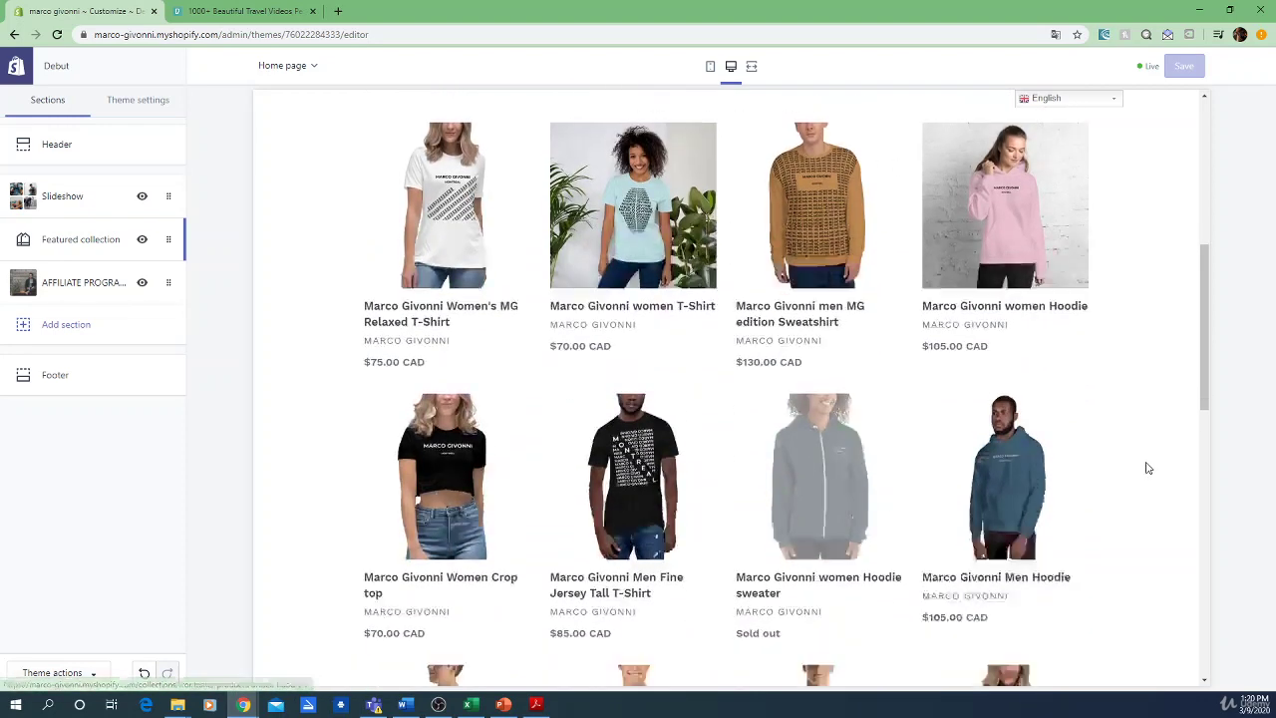
# Look through the home page preview from the featured collection down to the AFFILIATE PROGRAM text and image
pyautogui.scroll(2, 1147, 467)
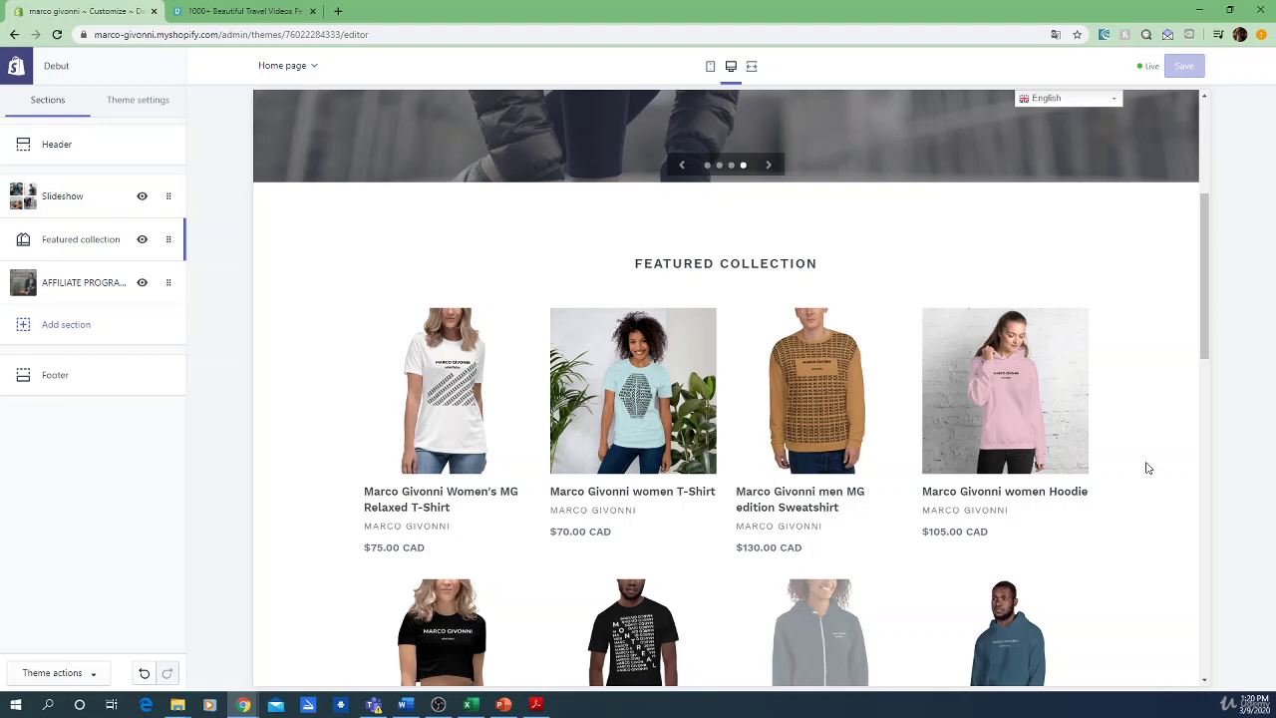
pyautogui.scroll(-2, 1100, 561)
pyautogui.scroll(-7, 1099, 561)
pyautogui.scroll(-1, 1113, 534)
pyautogui.scroll(2, 1117, 529)
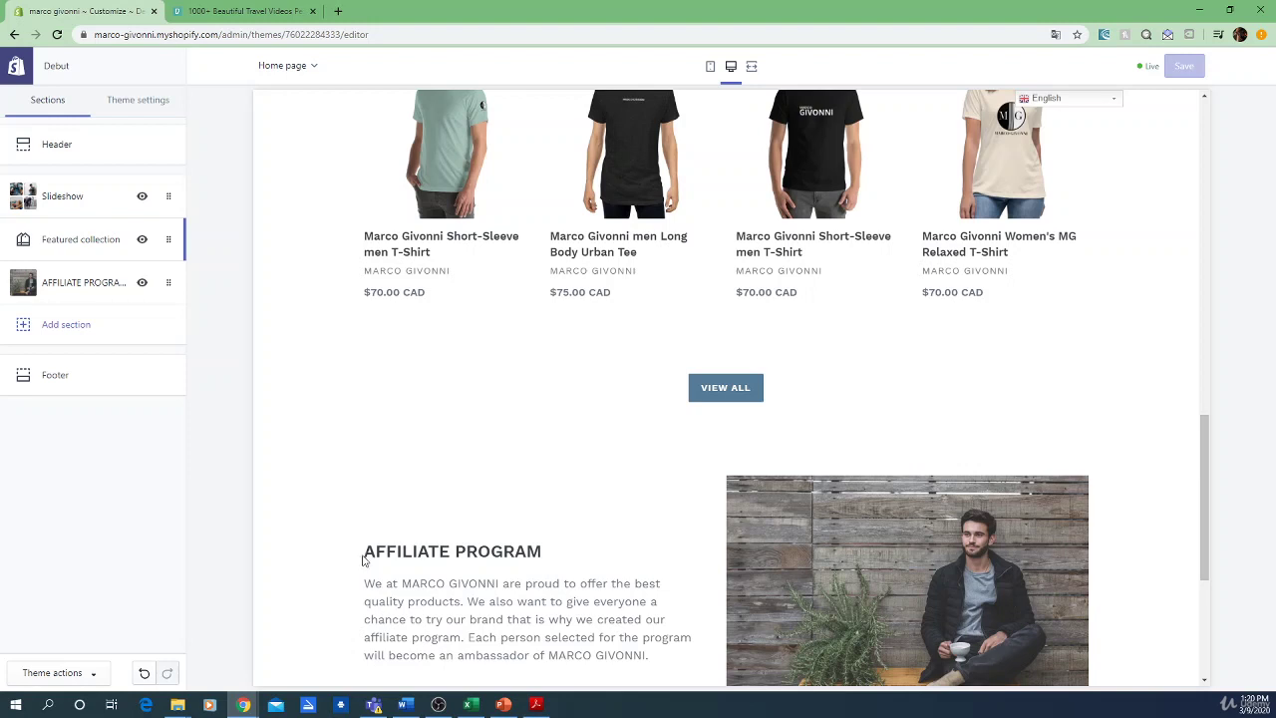
pyautogui.moveTo(690, 658); pyautogui.dragTo(364, 520)
pyautogui.click(363, 520)
pyautogui.scroll(-1, 498, 538)
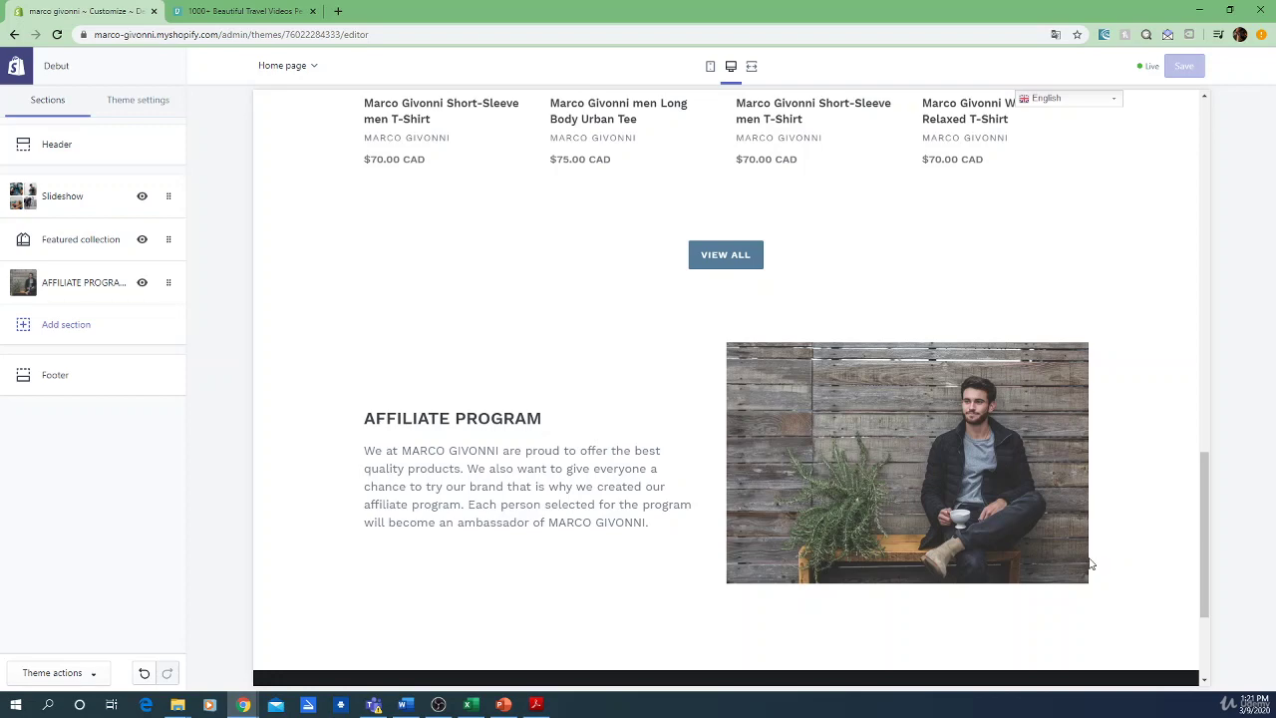
# Review the home page from its header down through the featured products and return to the top
pyautogui.scroll(15, 1089, 563)
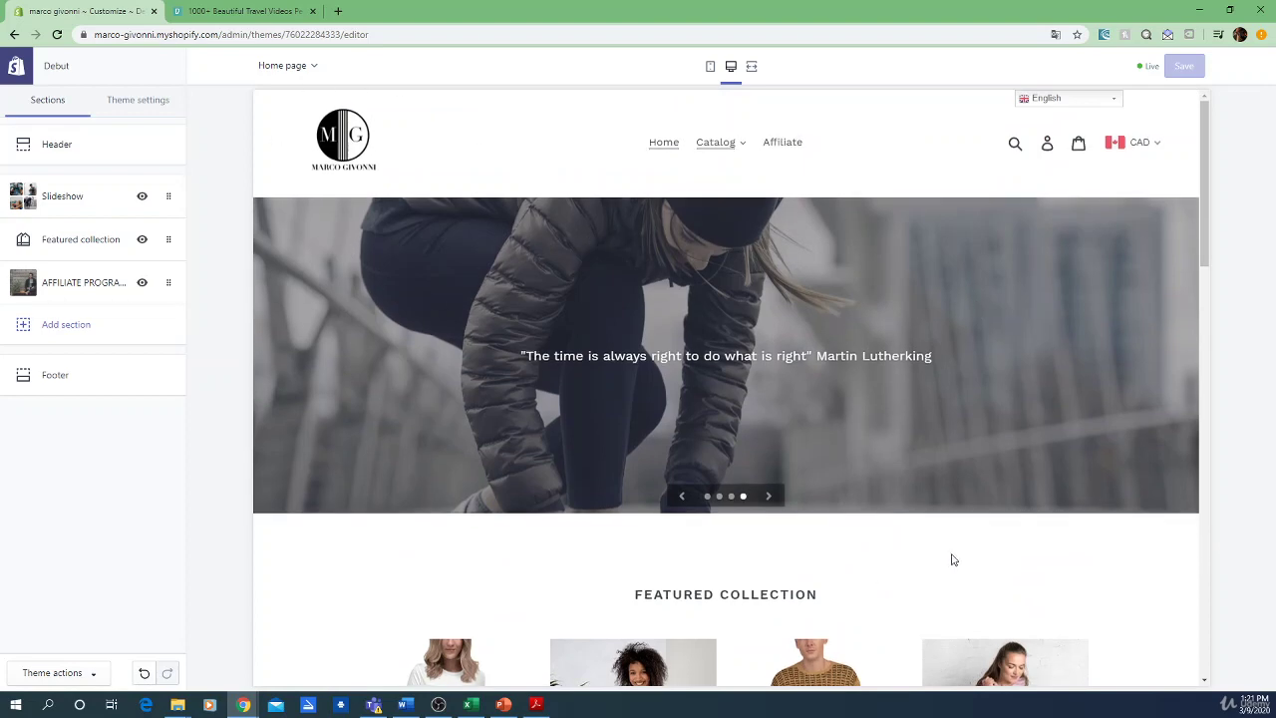
pyautogui.scroll(-3, 954, 559)
pyautogui.scroll(-3, 520, 578)
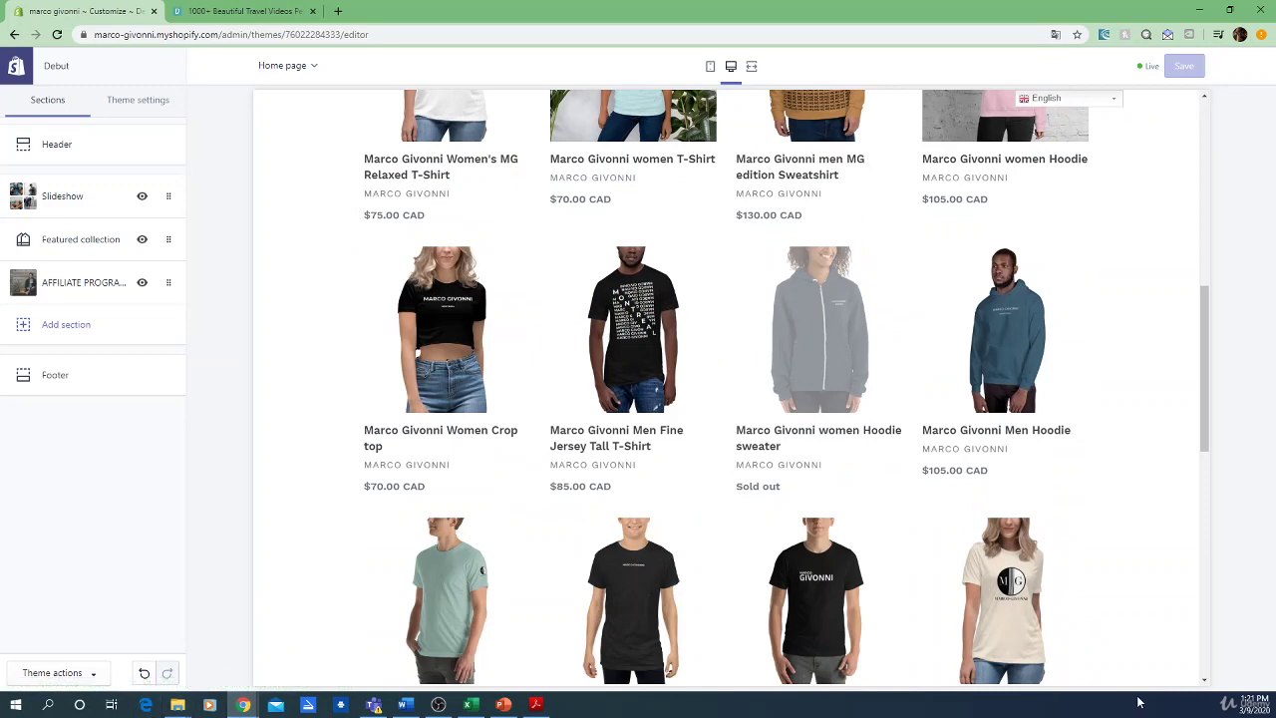
pyautogui.scroll(-2, 1063, 641)
pyautogui.scroll(4, 1076, 618)
pyautogui.scroll(5, 1070, 630)
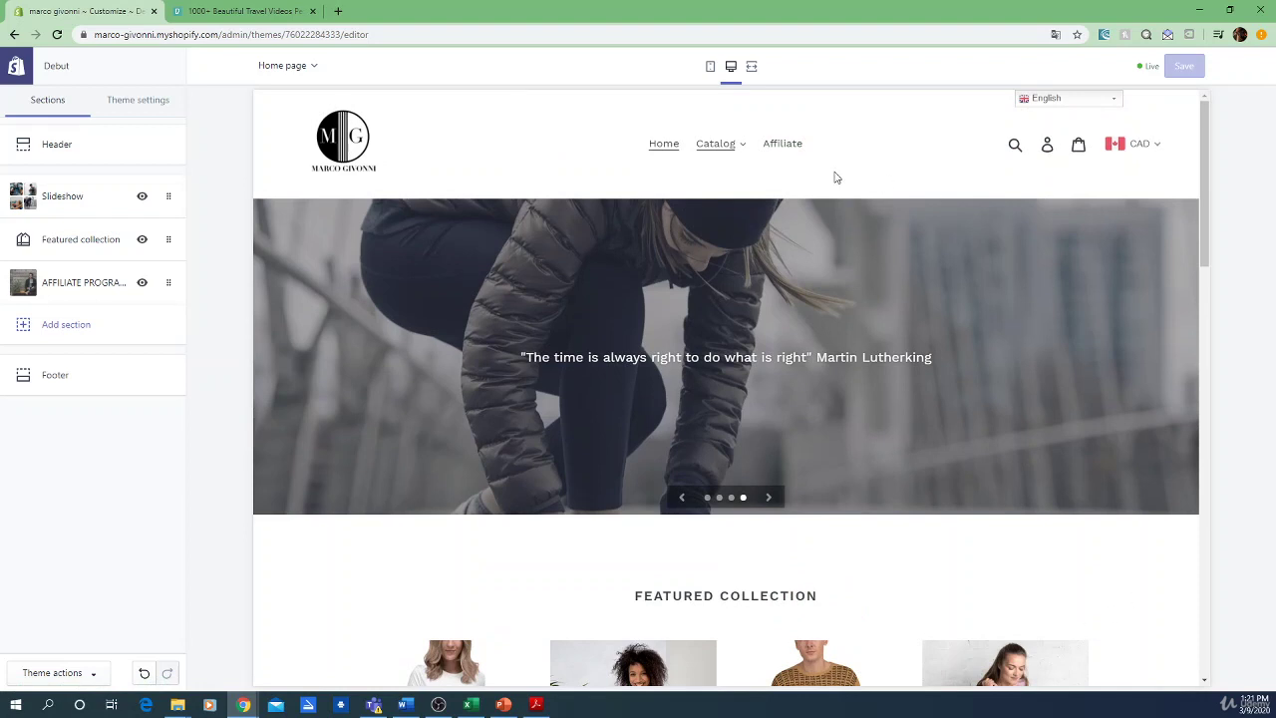
# Open the men's Shirts collection from the store's Catalog navigation and view its first rows of products
pyautogui.click(735, 149)
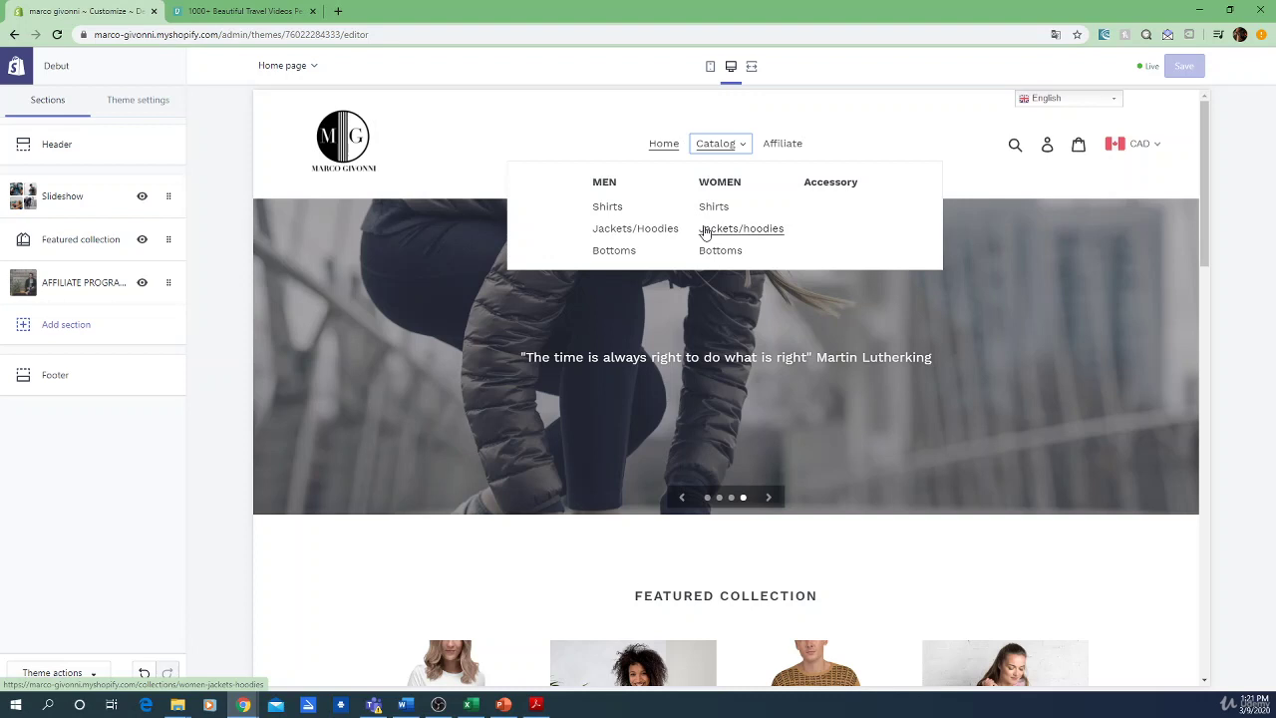
pyautogui.click(606, 207)
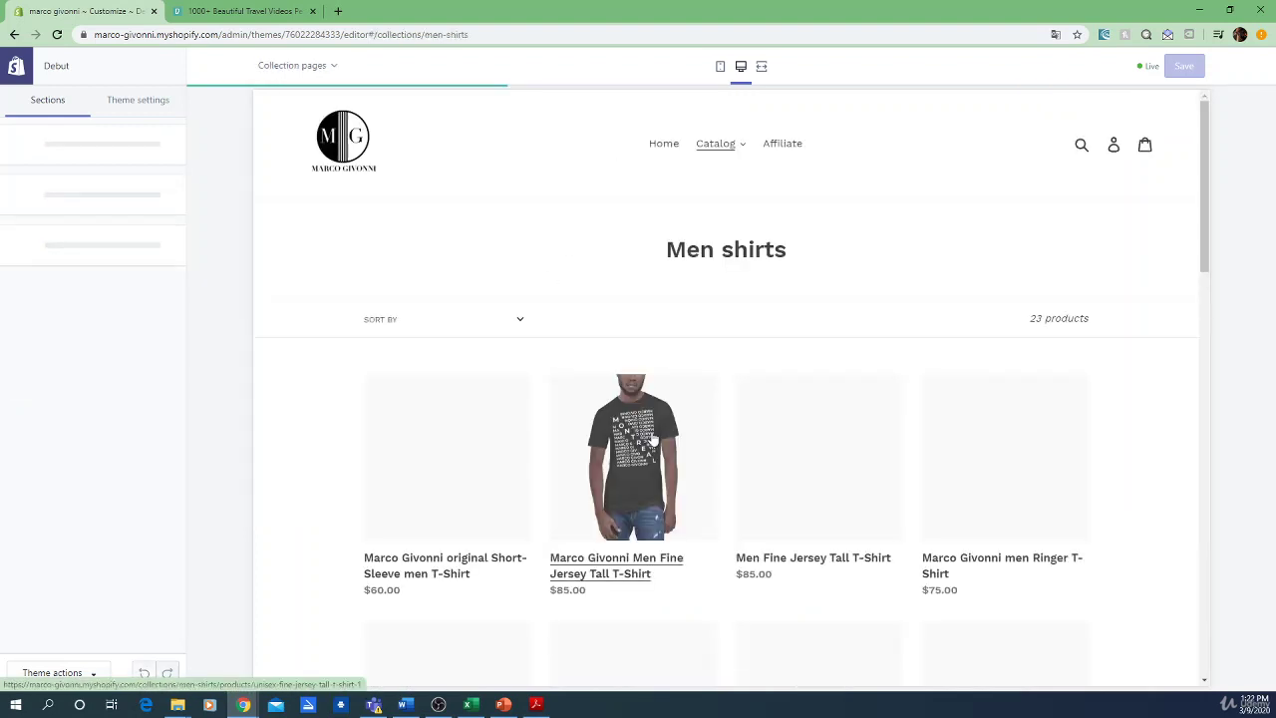
pyautogui.scroll(-2, 688, 428)
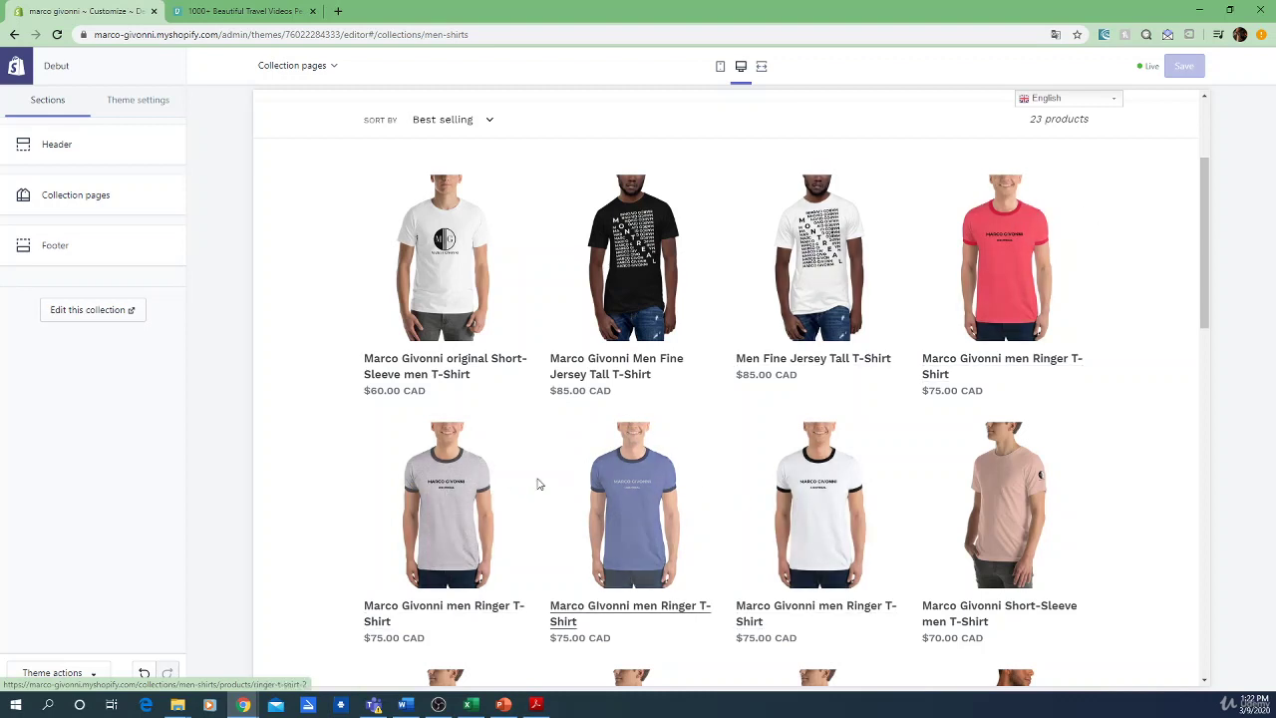
# Examine the size options on the grey men Ringer T-Shirt's product page, and return to the Men shirts collection
pyautogui.click(462, 501)
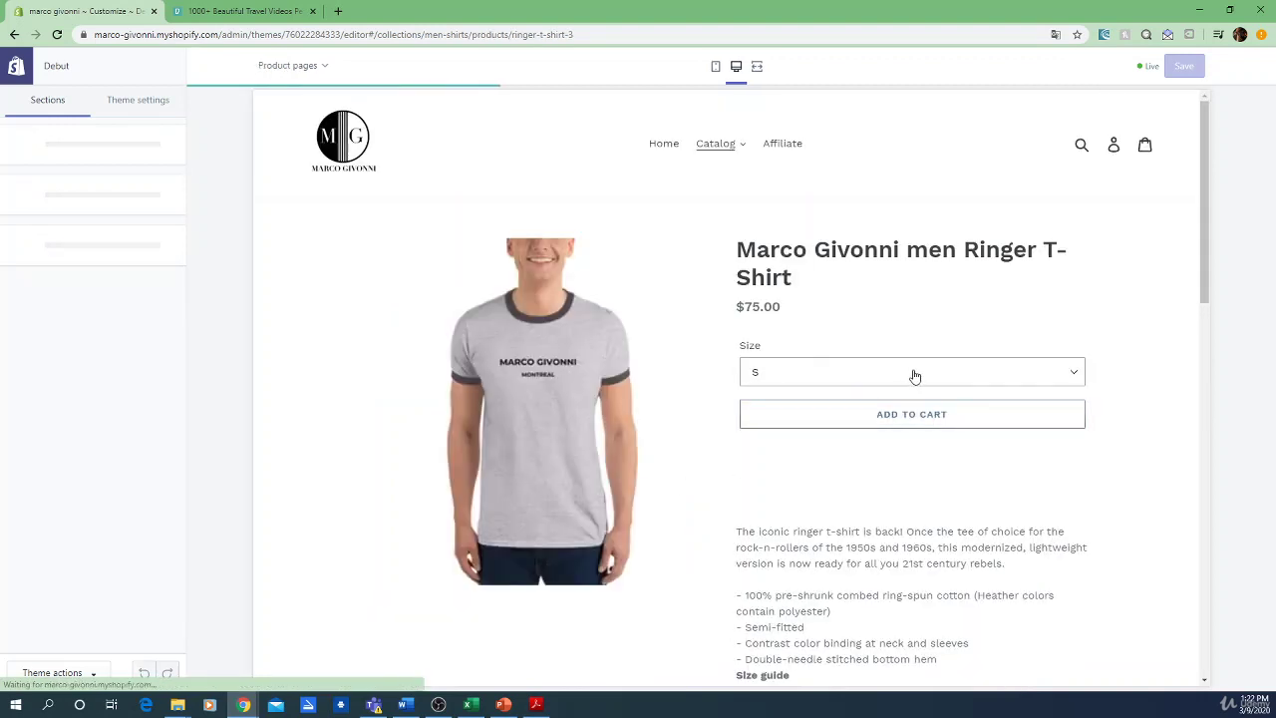
pyautogui.click(766, 373)
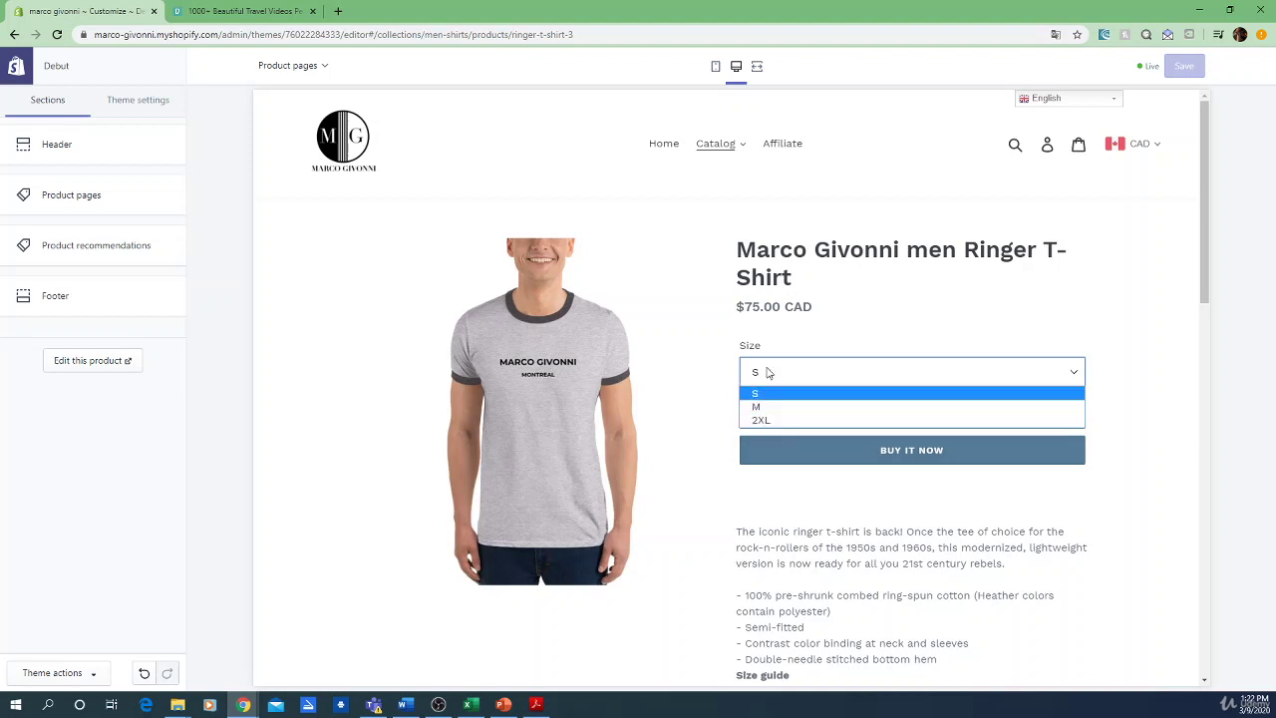
pyautogui.click(16, 35)
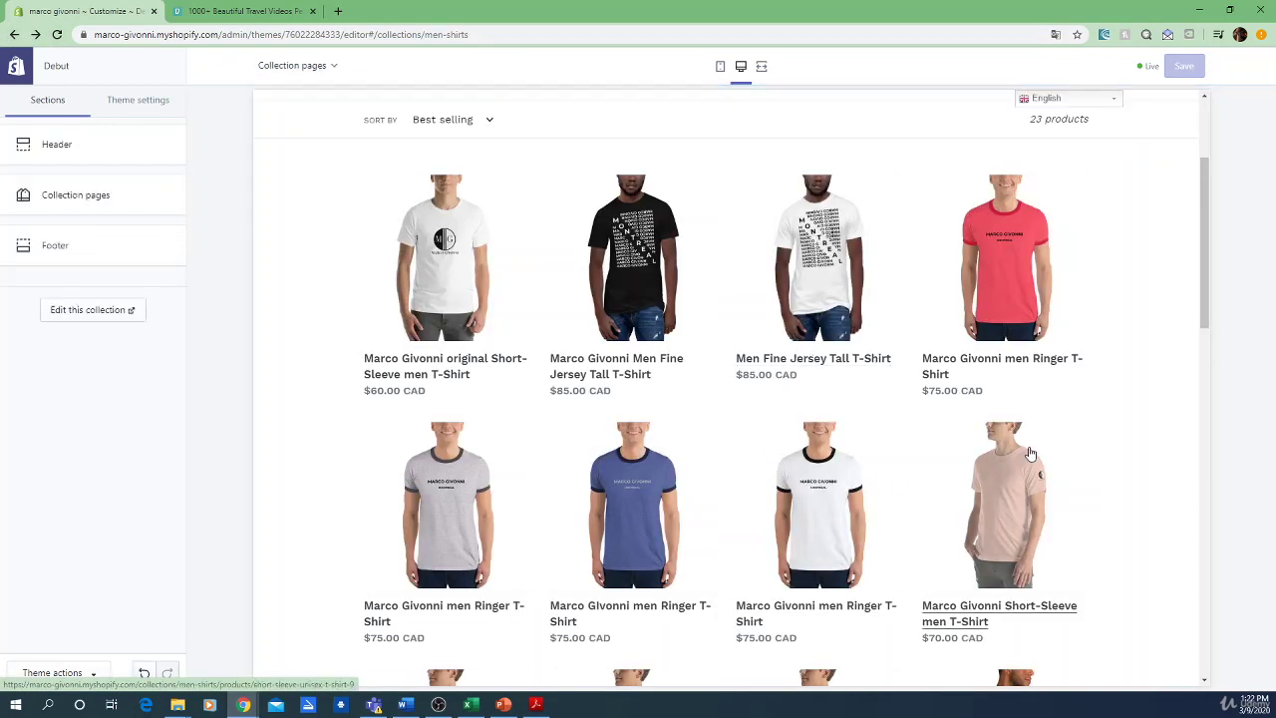
# Open the original Short-Sleeve men T-Shirt from the Men shirts collection and view its product details
pyautogui.scroll(-1, 1031, 454)
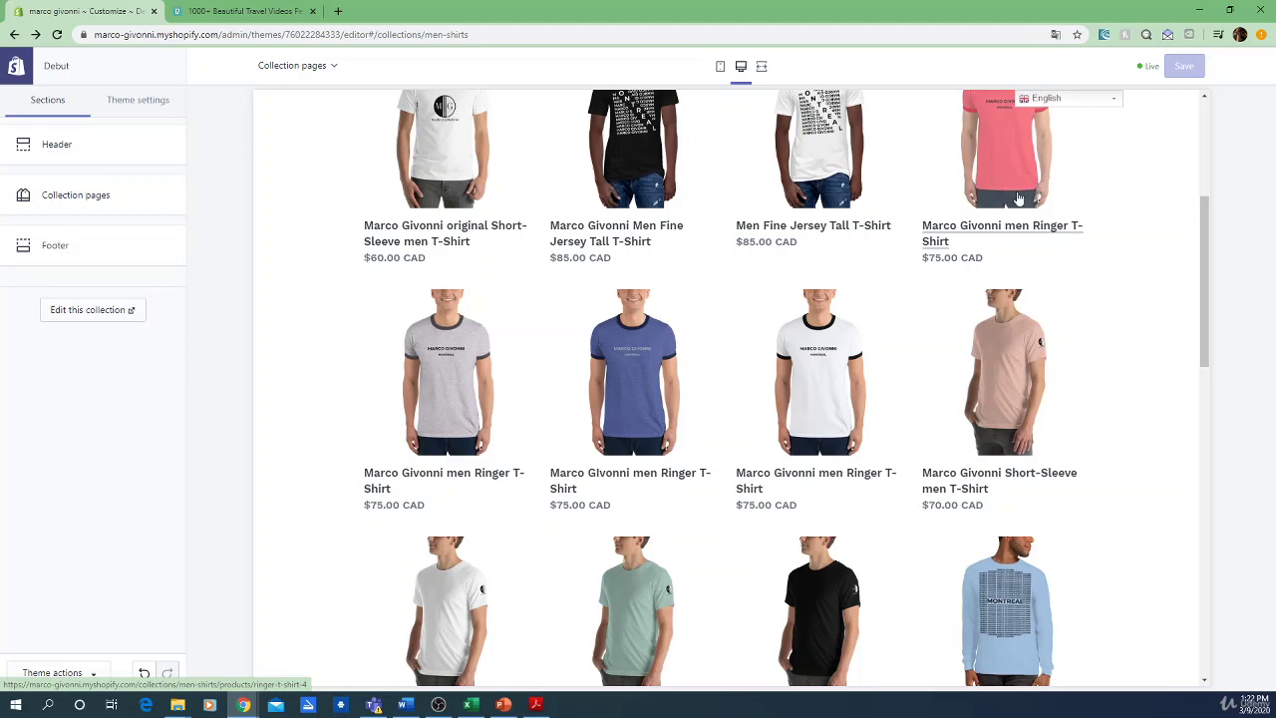
pyautogui.scroll(2, 1002, 286)
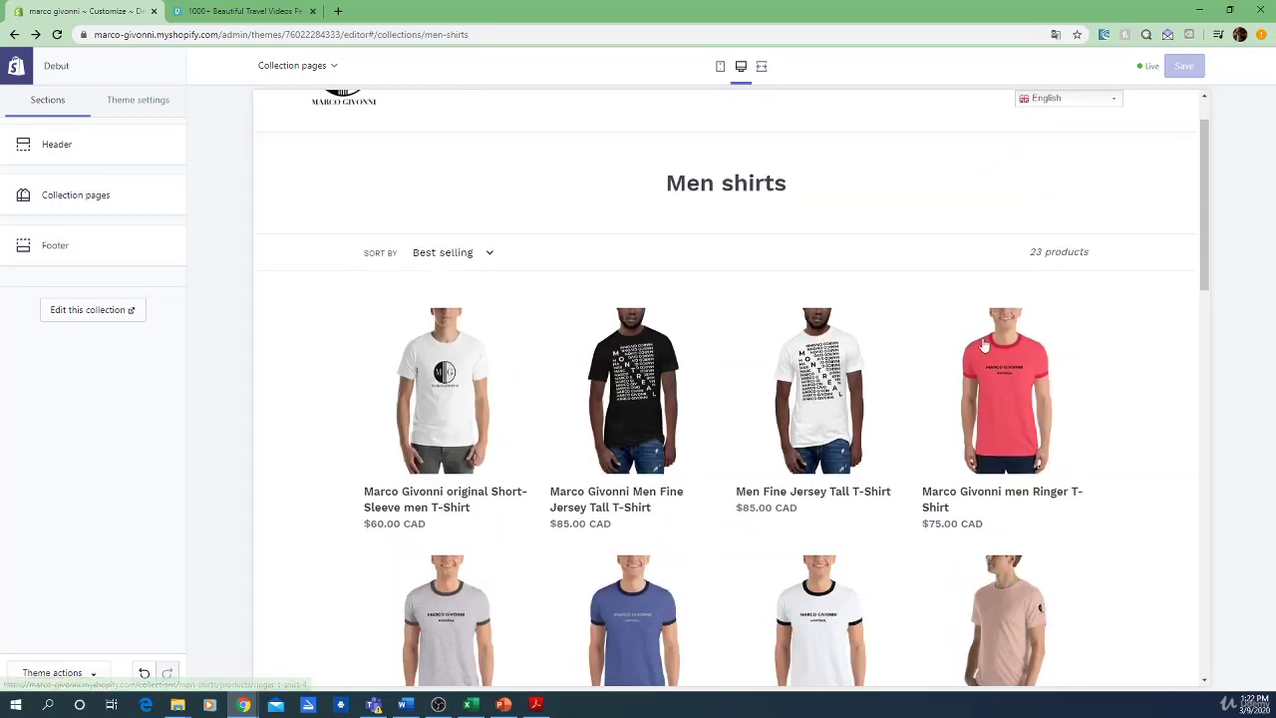
pyautogui.click(427, 431)
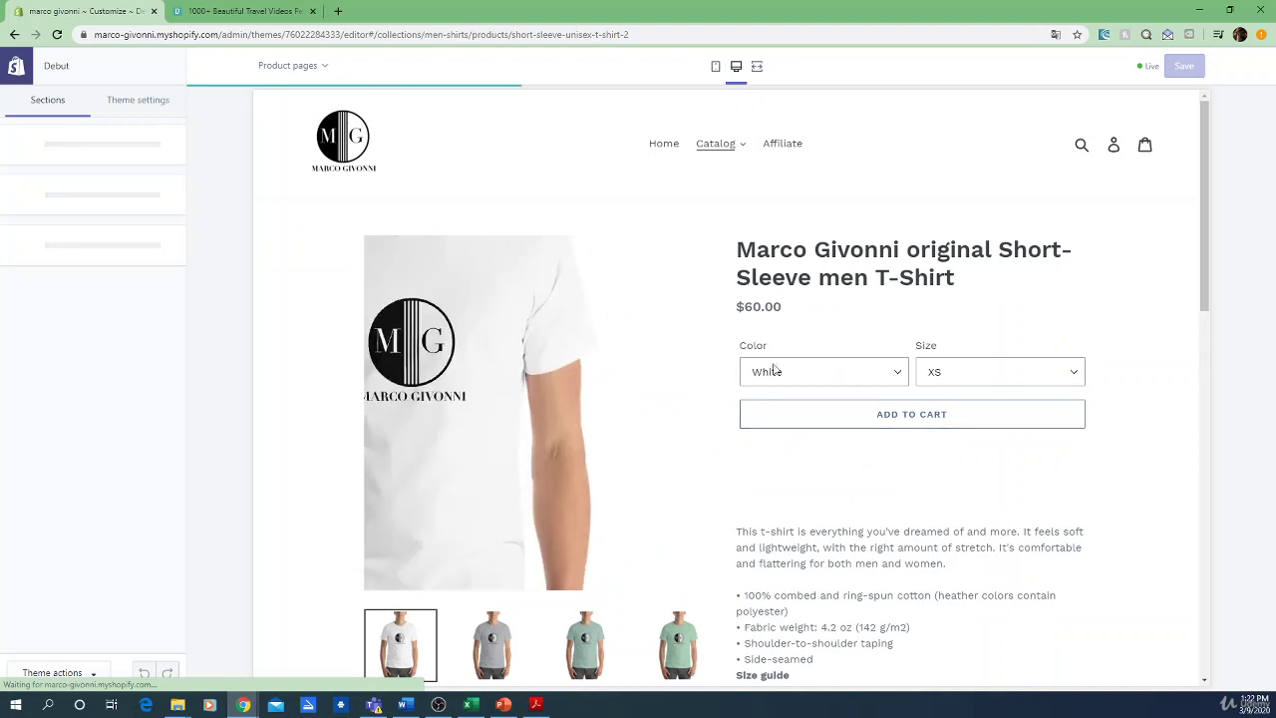
pyautogui.scroll(-2, 638, 399)
# Preview the T-shirt in Heather Prism Ice Blue and in Yellow using its color options
pyautogui.click(808, 239)
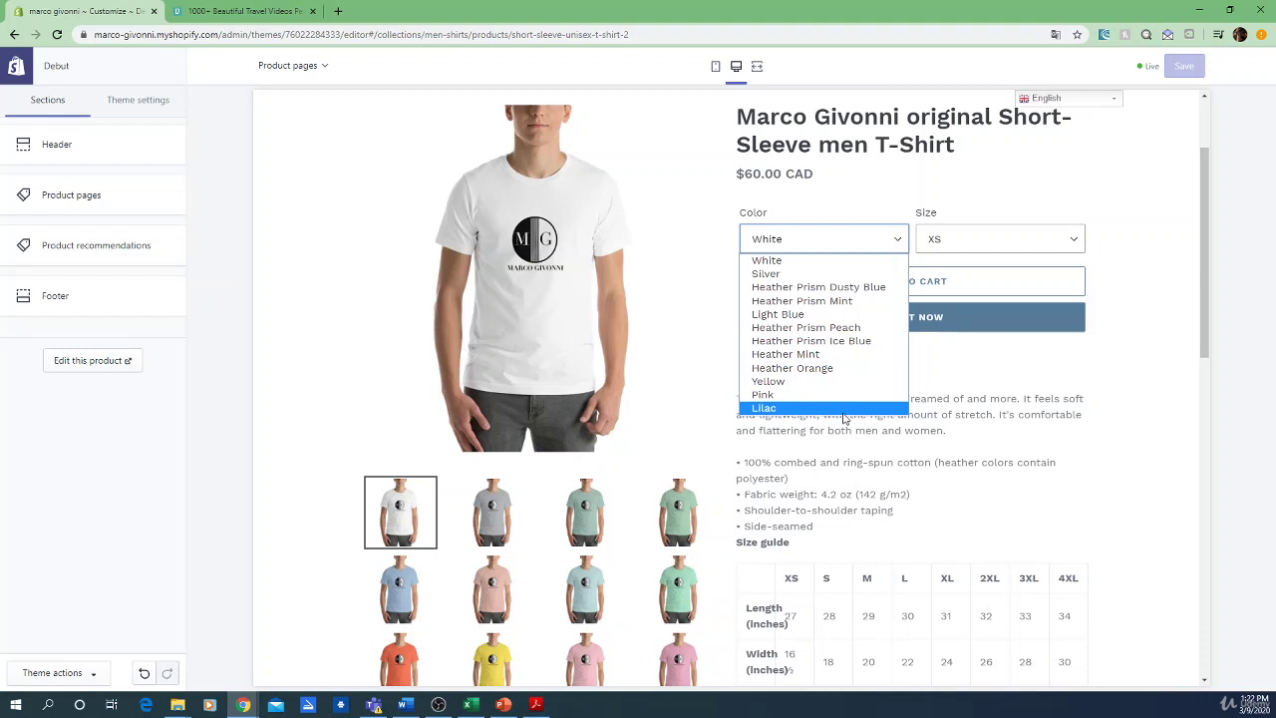
pyautogui.click(810, 340)
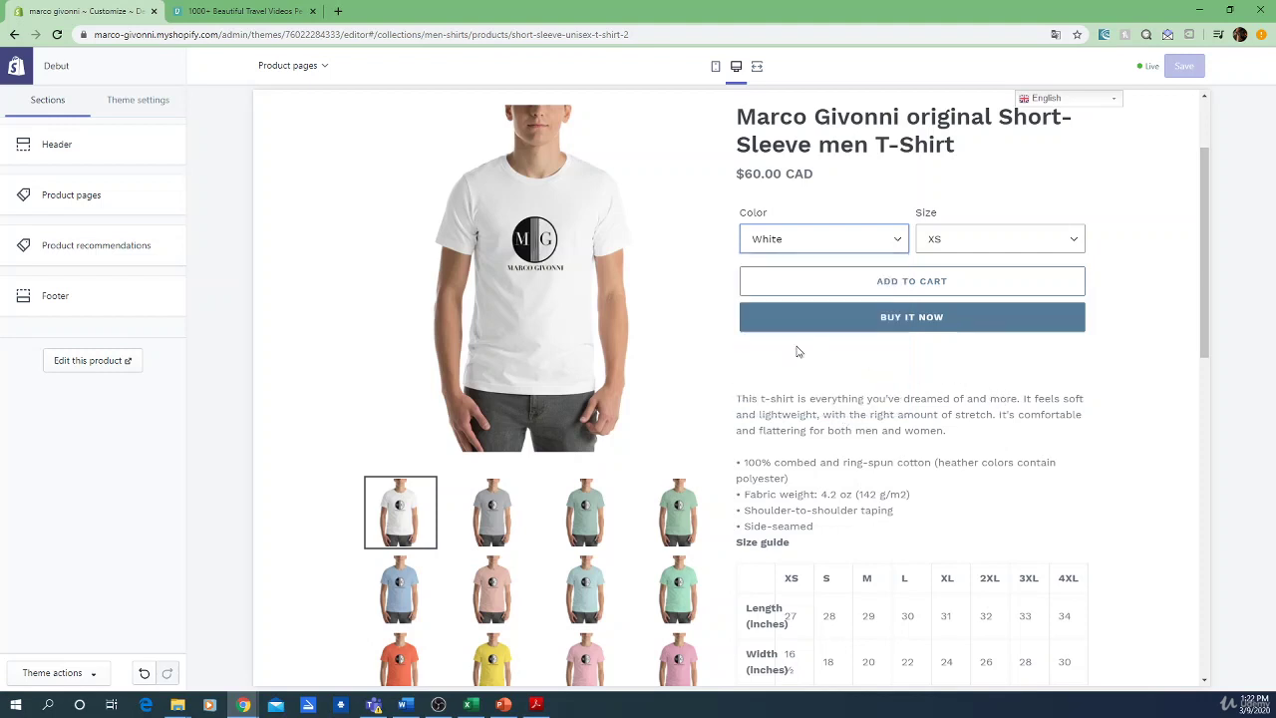
pyautogui.click(797, 244)
pyautogui.click(767, 380)
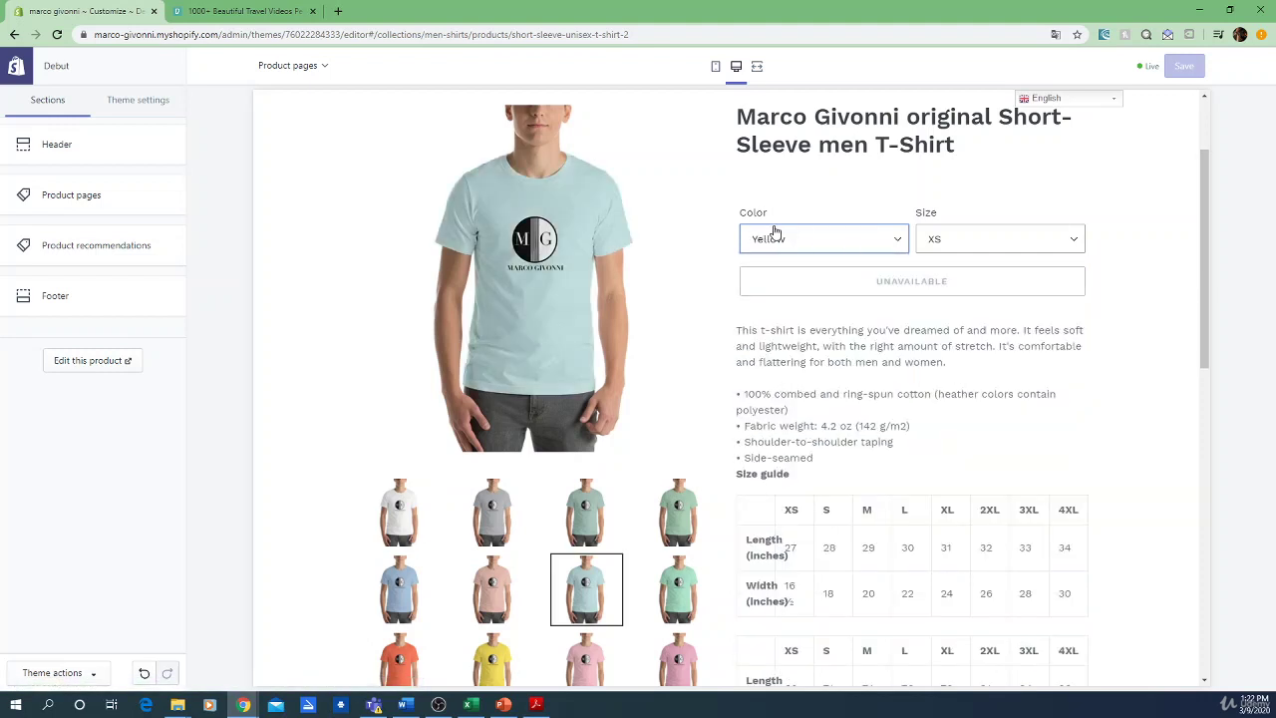
# Check the T-shirt's list of colors again without changing the selection, and return to the Men shirts collection
pyautogui.click(794, 250)
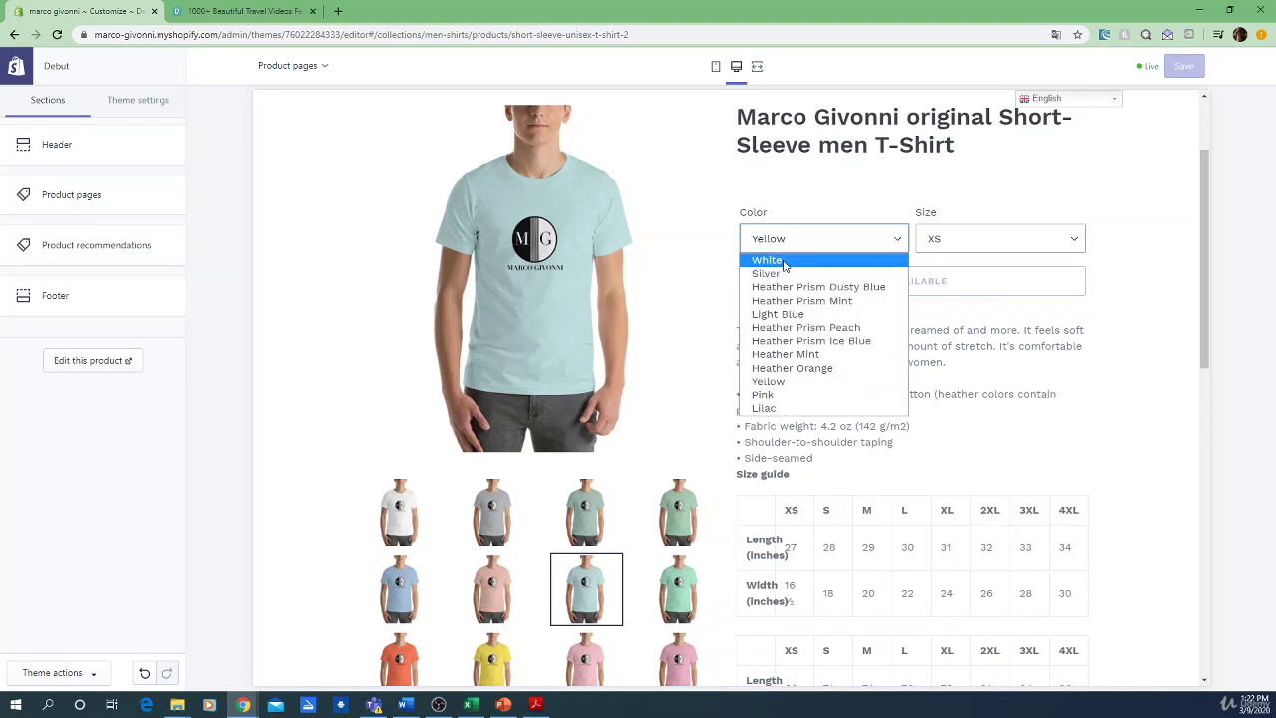
pyautogui.click(954, 413)
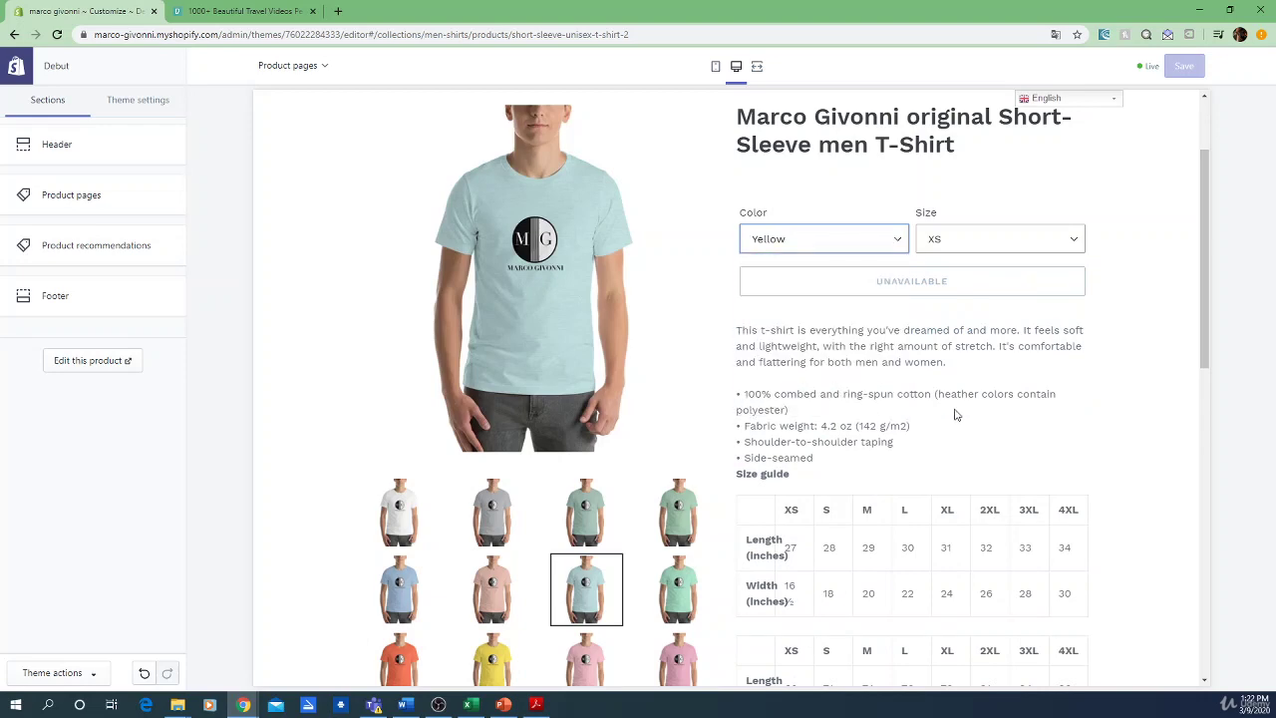
pyautogui.scroll(1, 296, 127)
pyautogui.scroll(1, 296, 126)
pyautogui.click(14, 35)
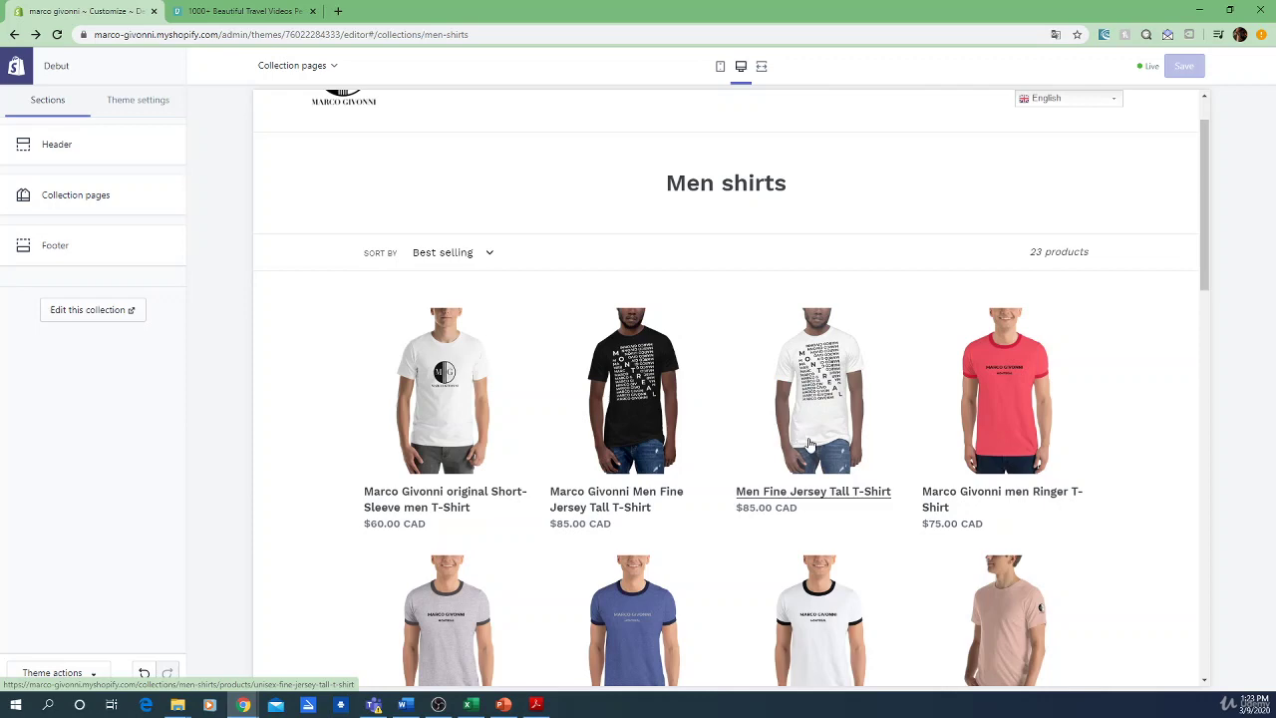
# Look through all the products in the Men shirts collection and return to the page header
pyautogui.scroll(-6, 814, 446)
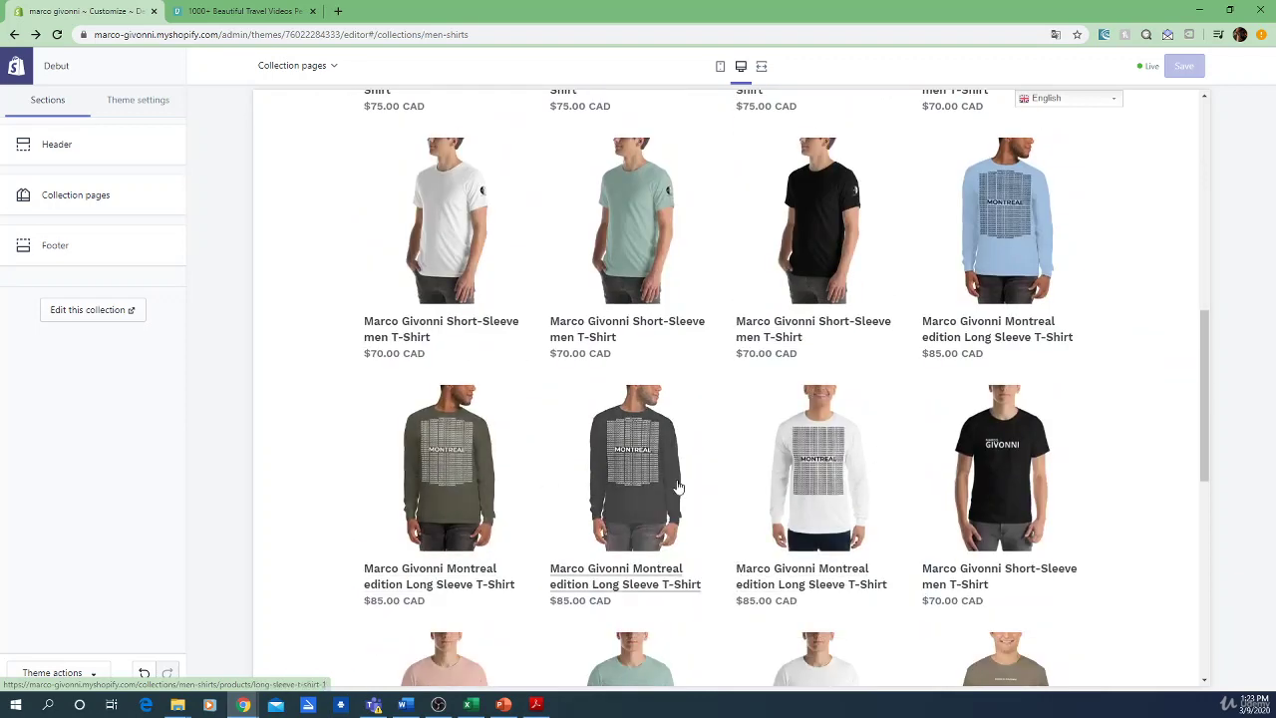
pyautogui.scroll(-2, 678, 485)
pyautogui.scroll(-2, 789, 528)
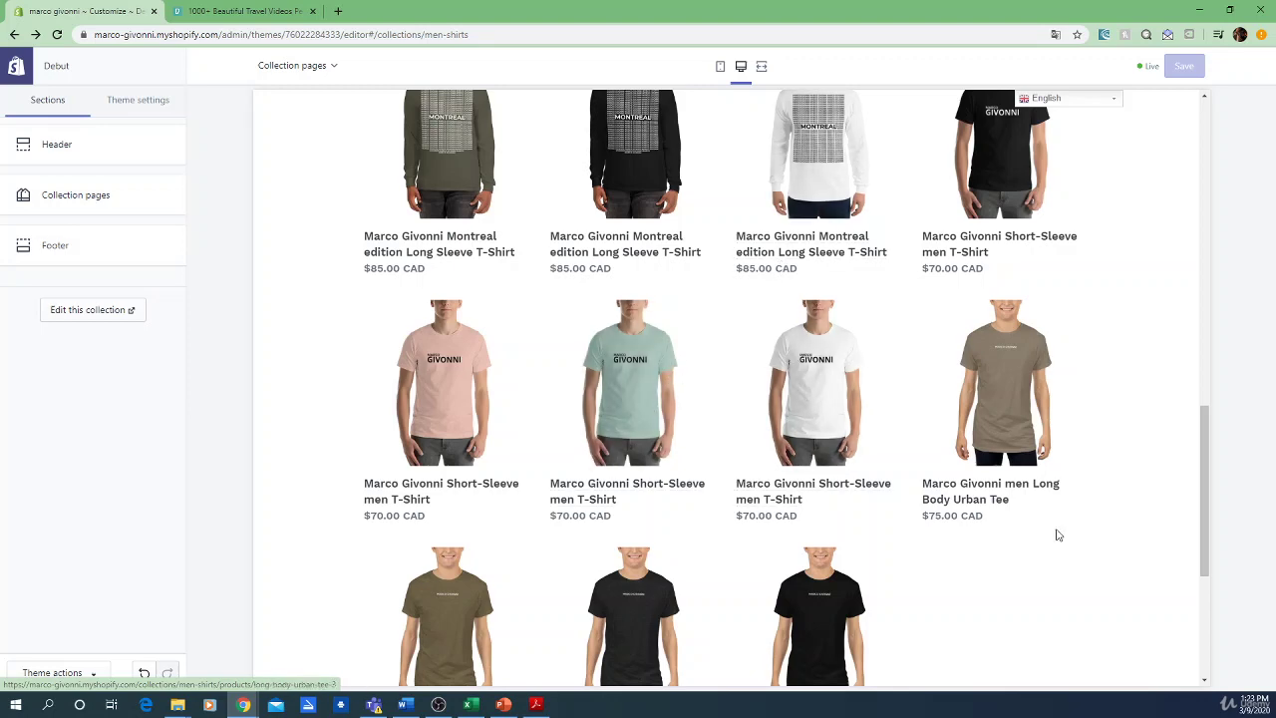
pyautogui.scroll(-2, 1056, 534)
pyautogui.scroll(15, 1059, 533)
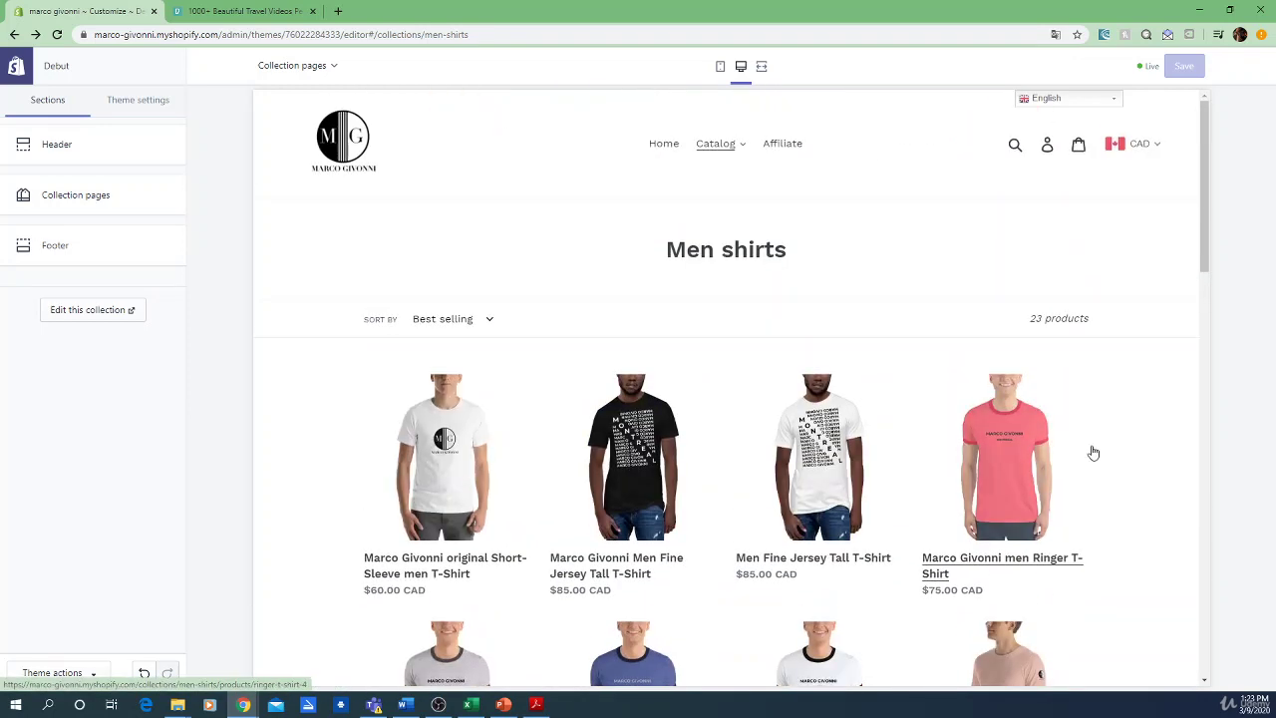
# Open the women's Shirts collection from the Catalog navigation and look through its rows of T-shirts and crop tops
pyautogui.click(735, 149)
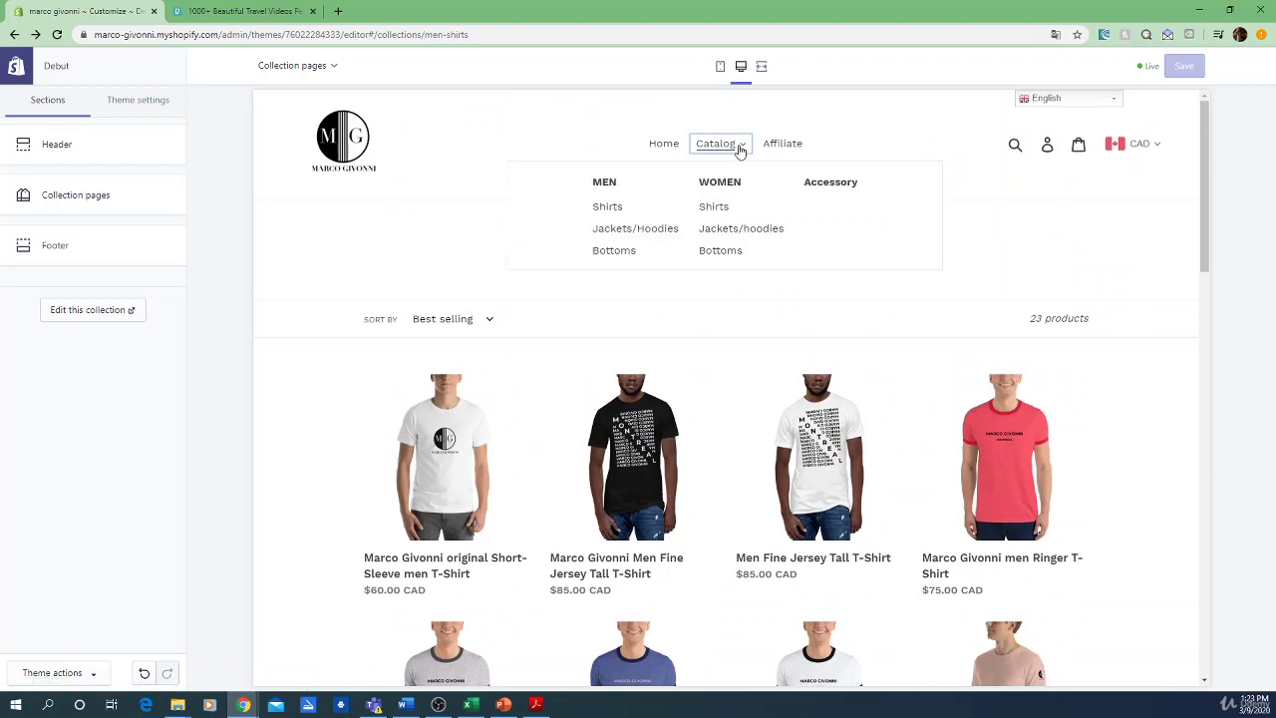
pyautogui.click(718, 209)
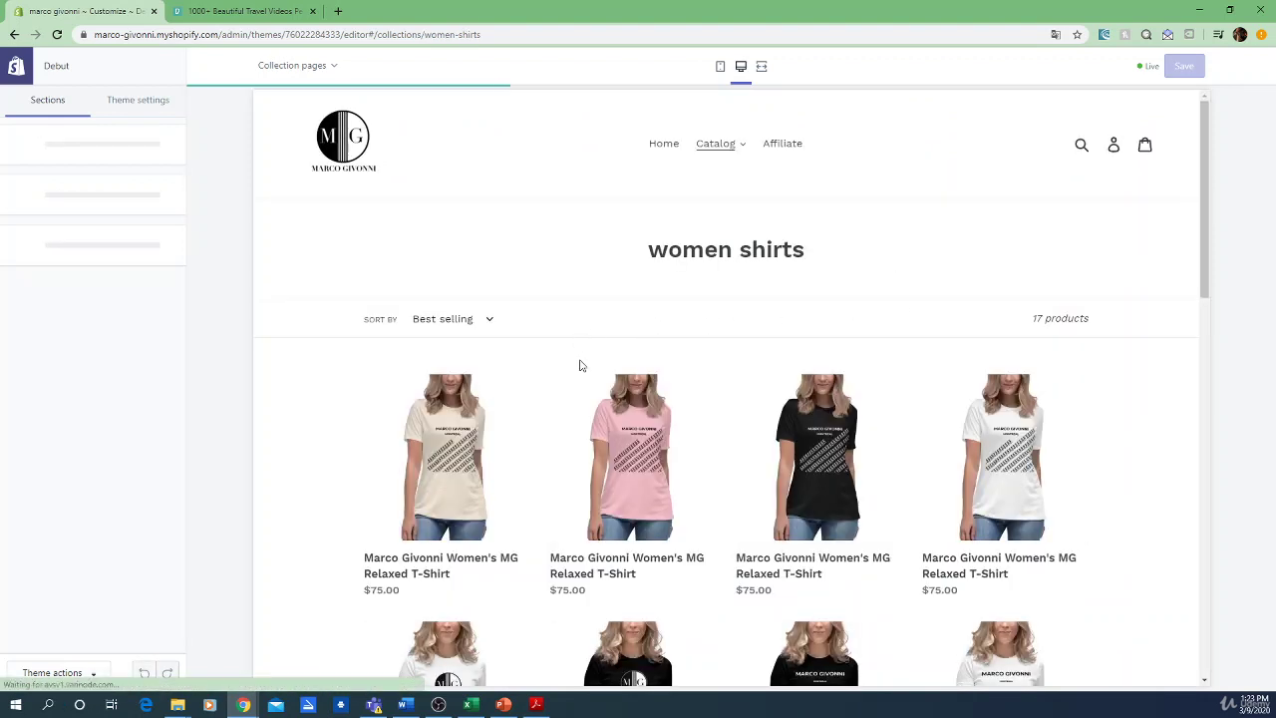
pyautogui.scroll(-2, 538, 333)
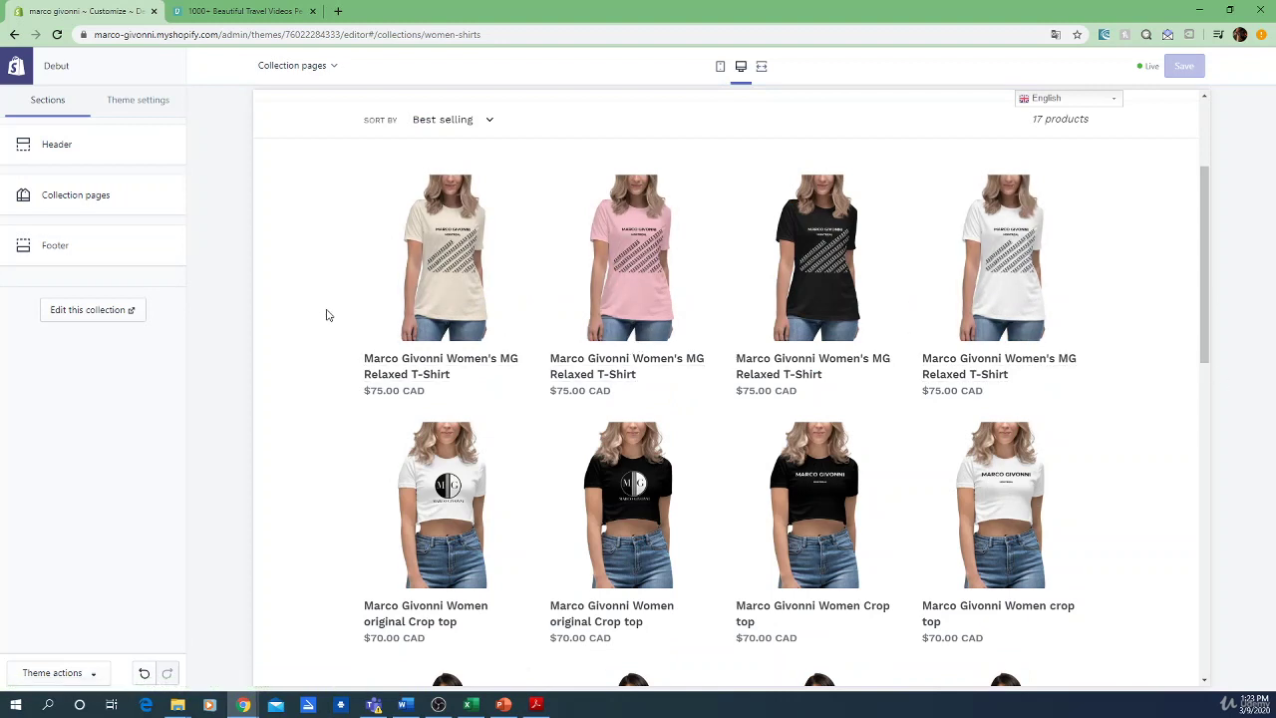
pyautogui.scroll(-2, 1124, 502)
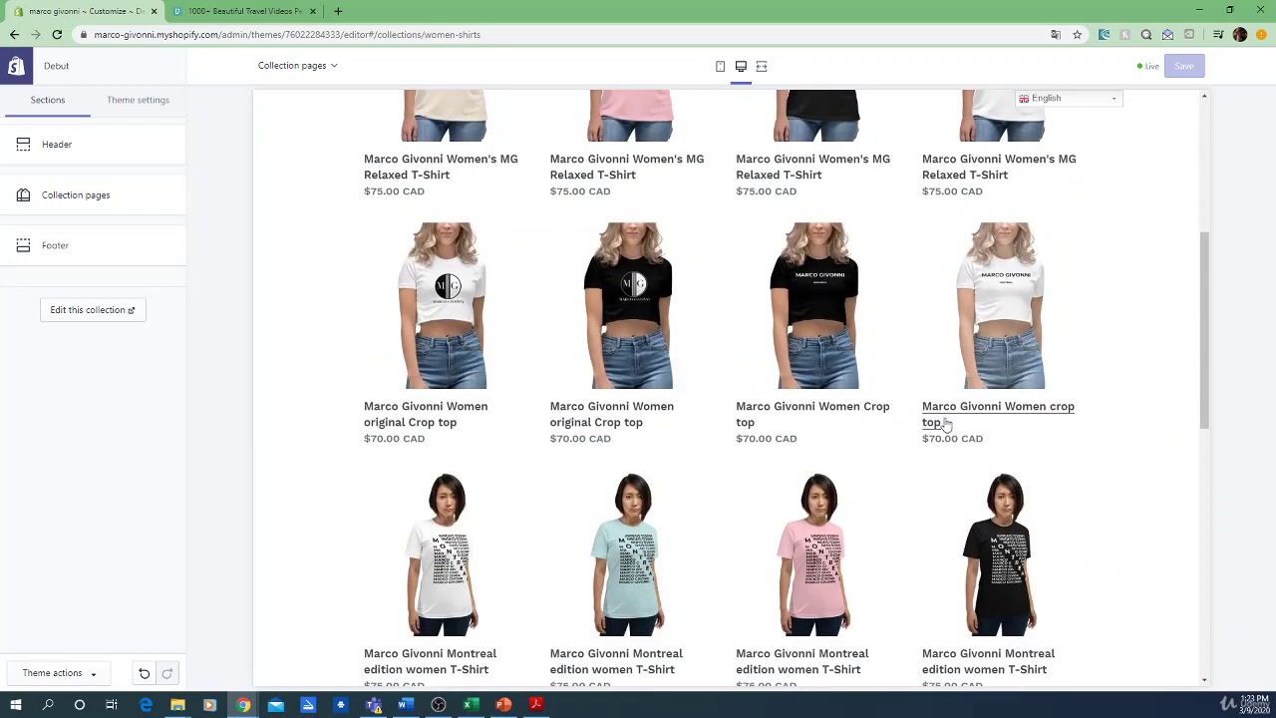
pyautogui.scroll(-2, 329, 431)
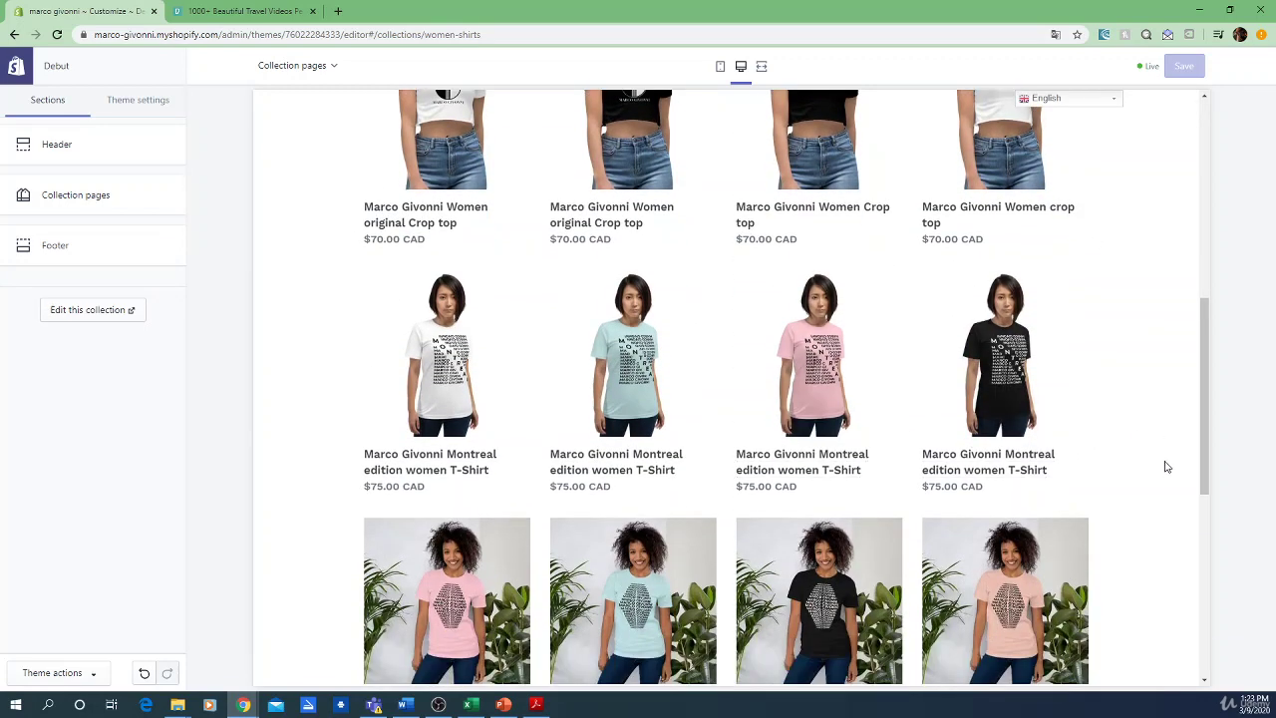
pyautogui.scroll(3, 1162, 465)
pyautogui.scroll(3, 1167, 482)
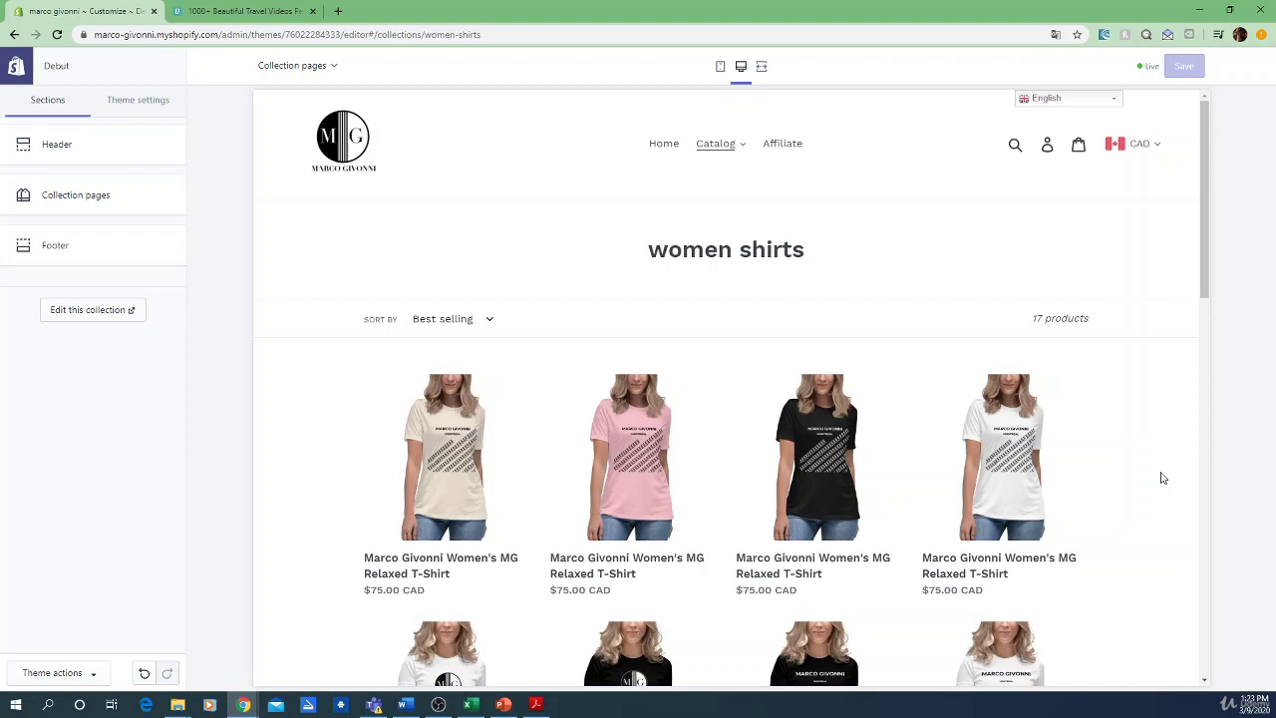
# Review the women shirts collection again, down to the Montreal edition T-shirts and back to the header
pyautogui.scroll(-3, 1127, 473)
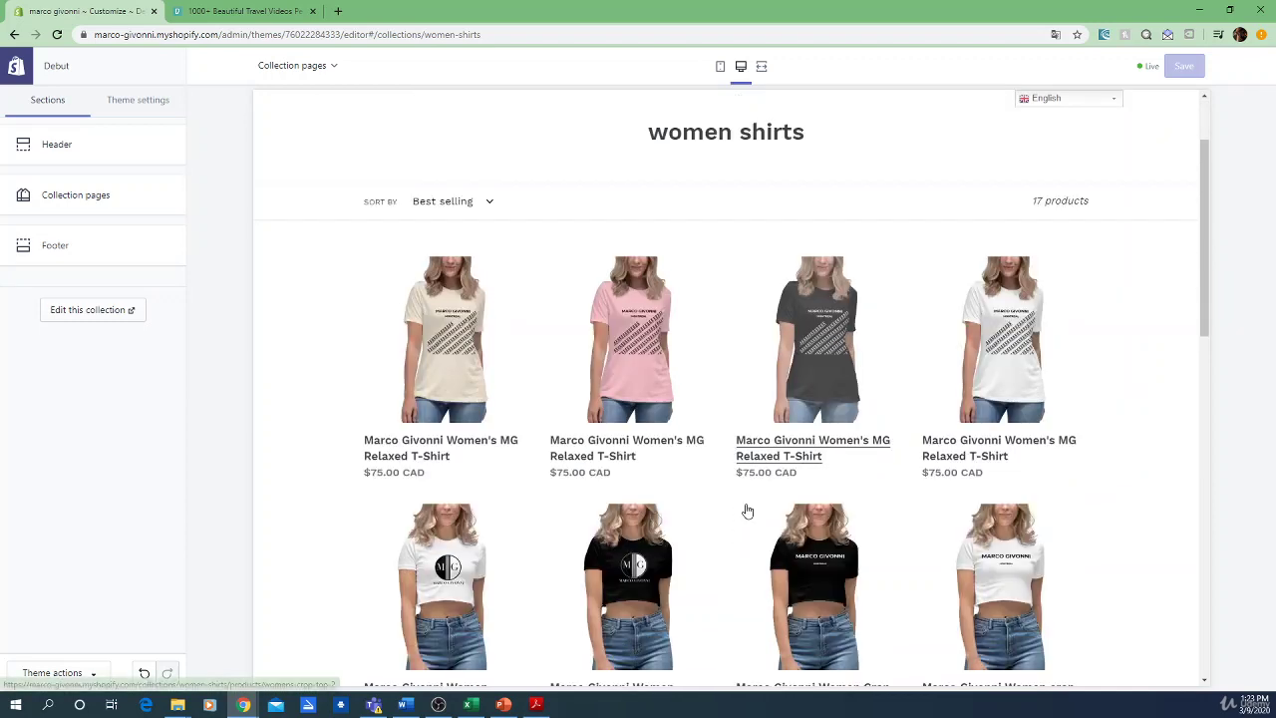
pyautogui.scroll(-1, 1121, 495)
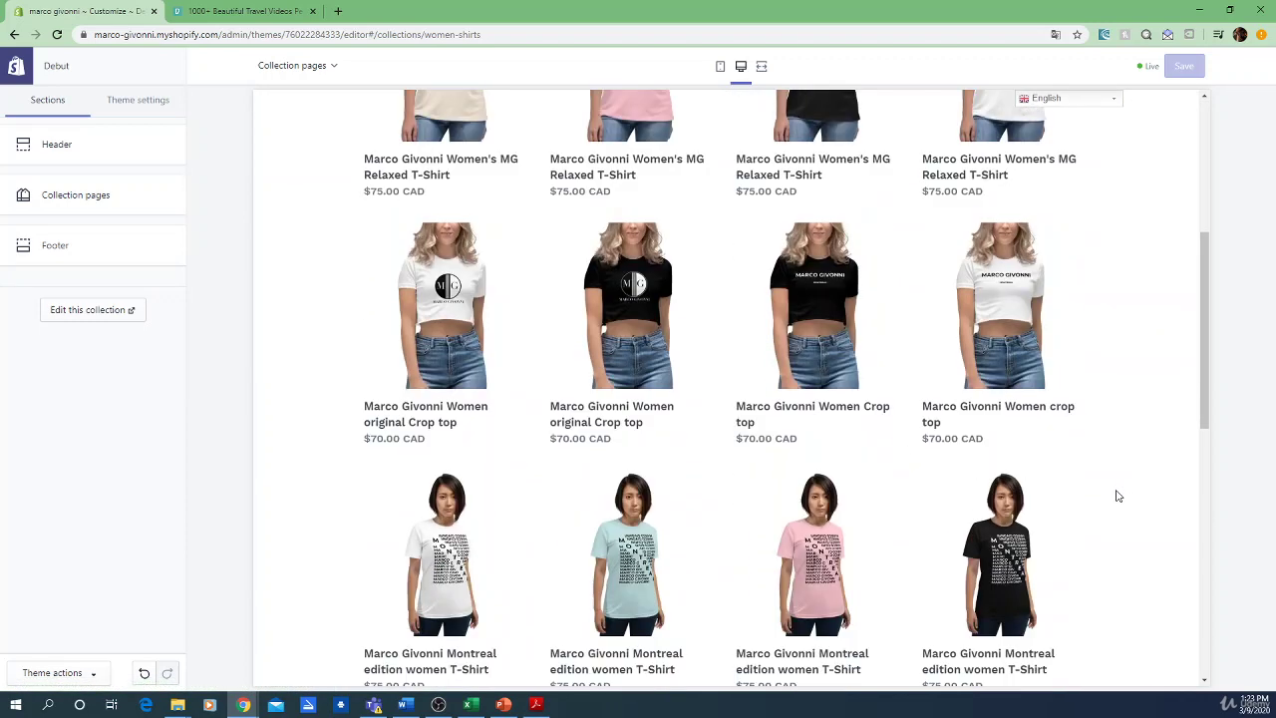
pyautogui.scroll(-4, 1103, 479)
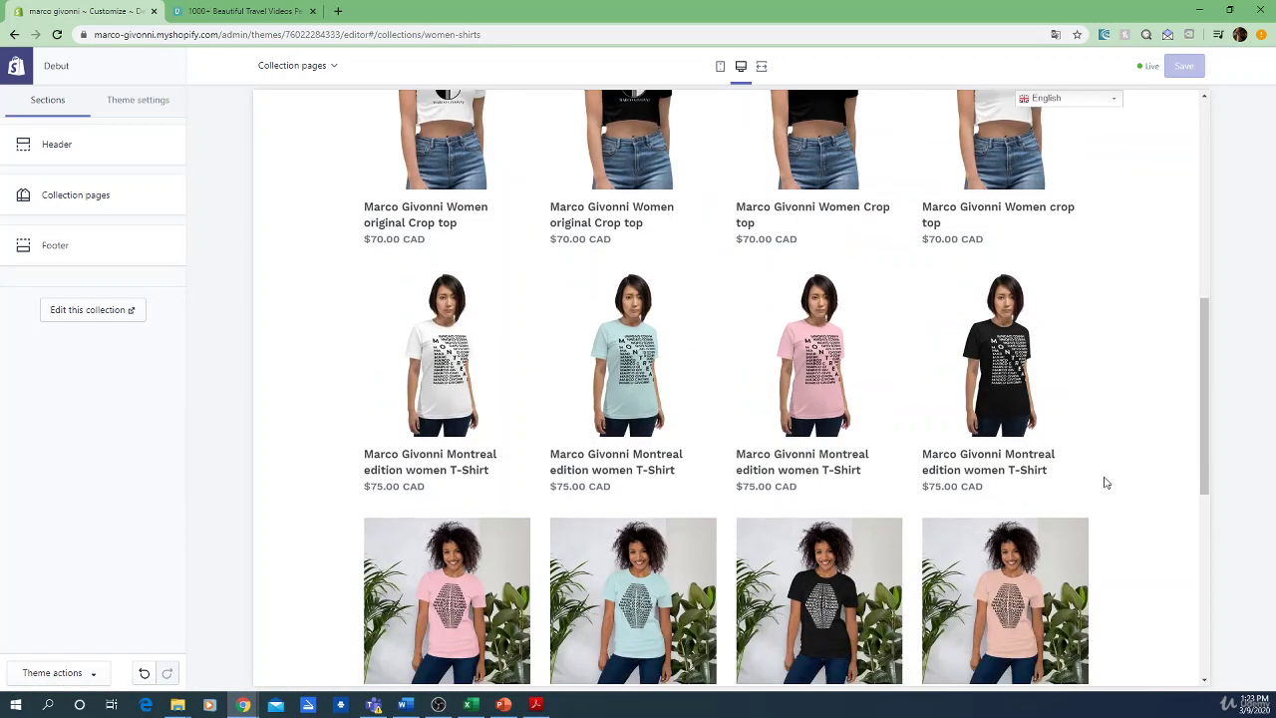
pyautogui.scroll(5, 1099, 479)
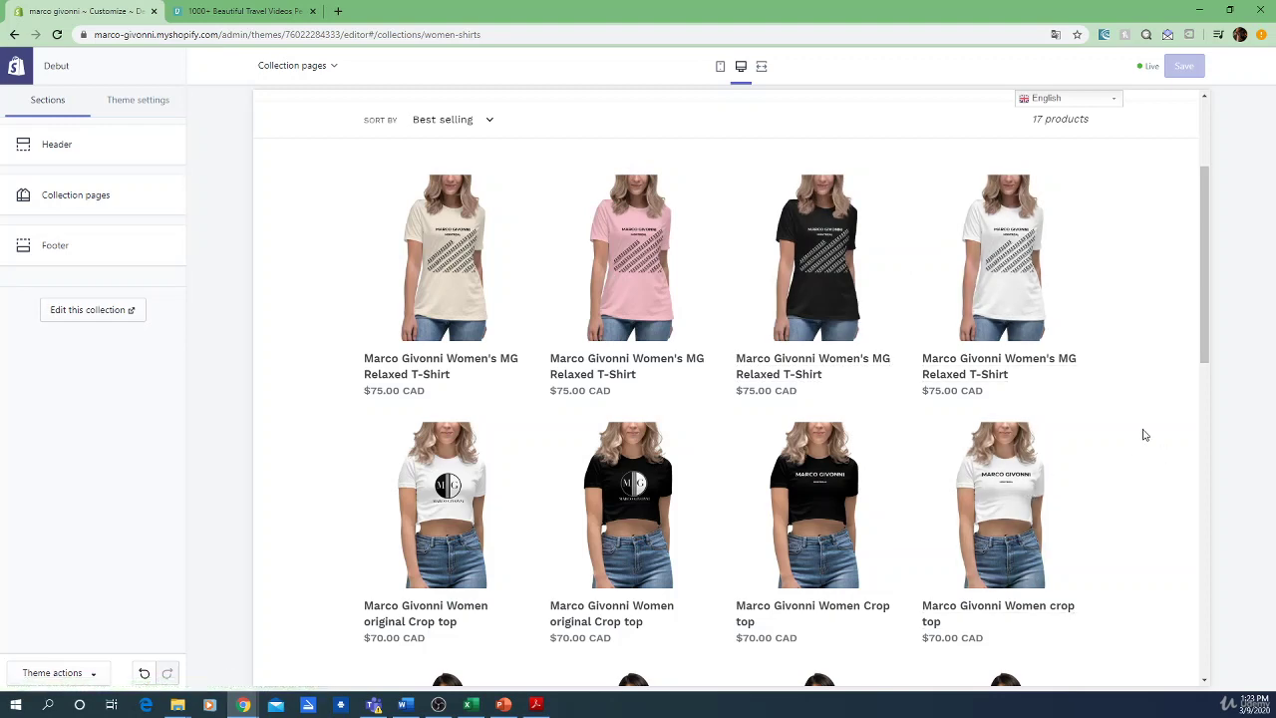
pyautogui.scroll(2, 532, 194)
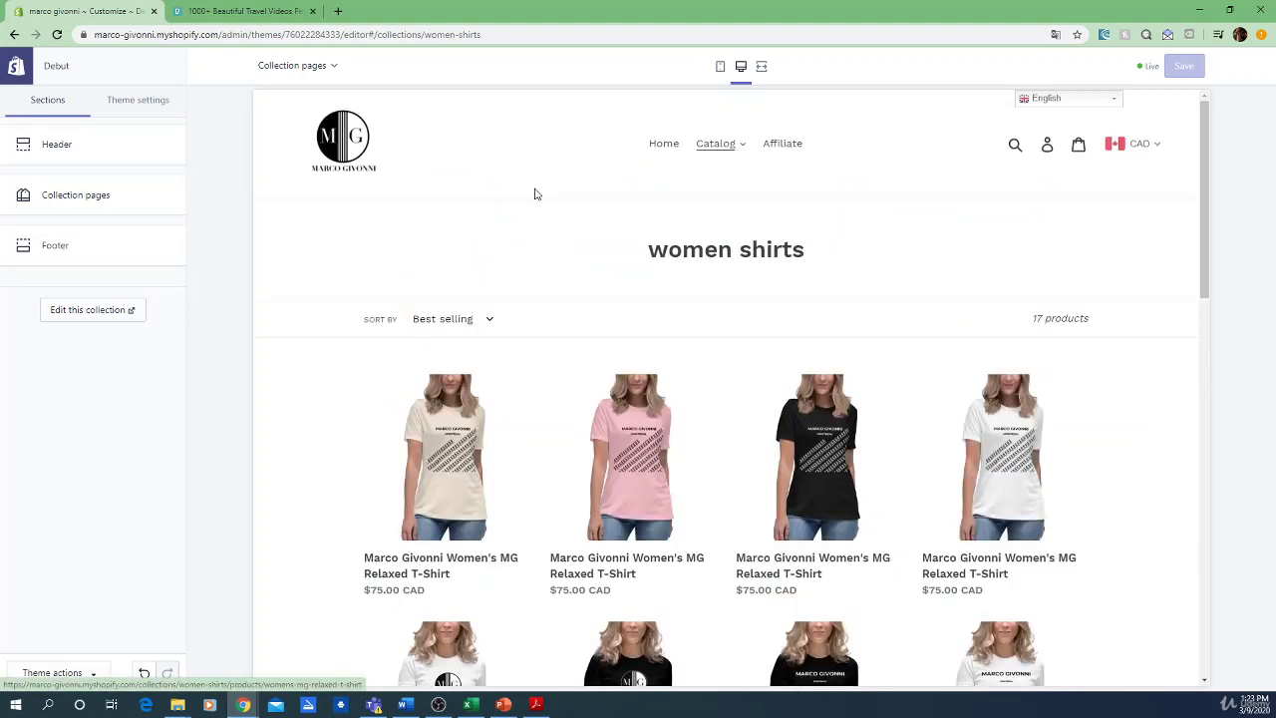
# Return to the store's home page and look through the Featured collection products, ending back at the page header
pyautogui.click(664, 145)
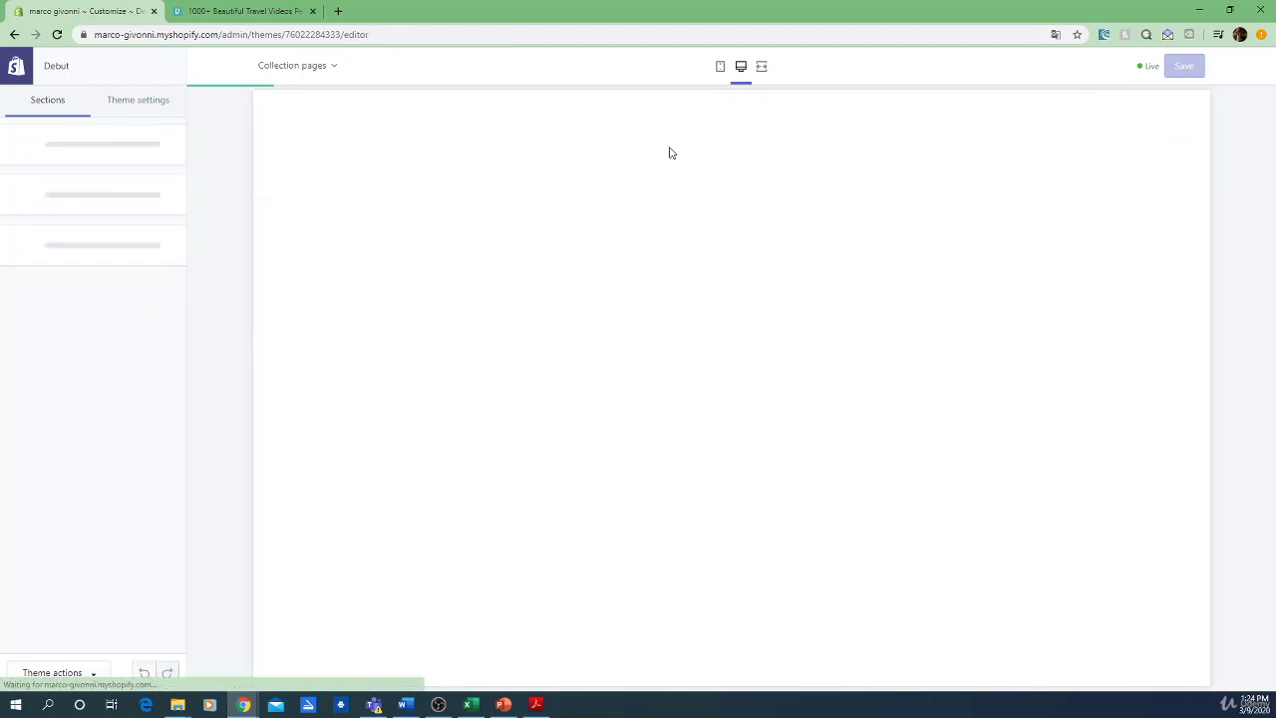
pyautogui.scroll(-3, 642, 278)
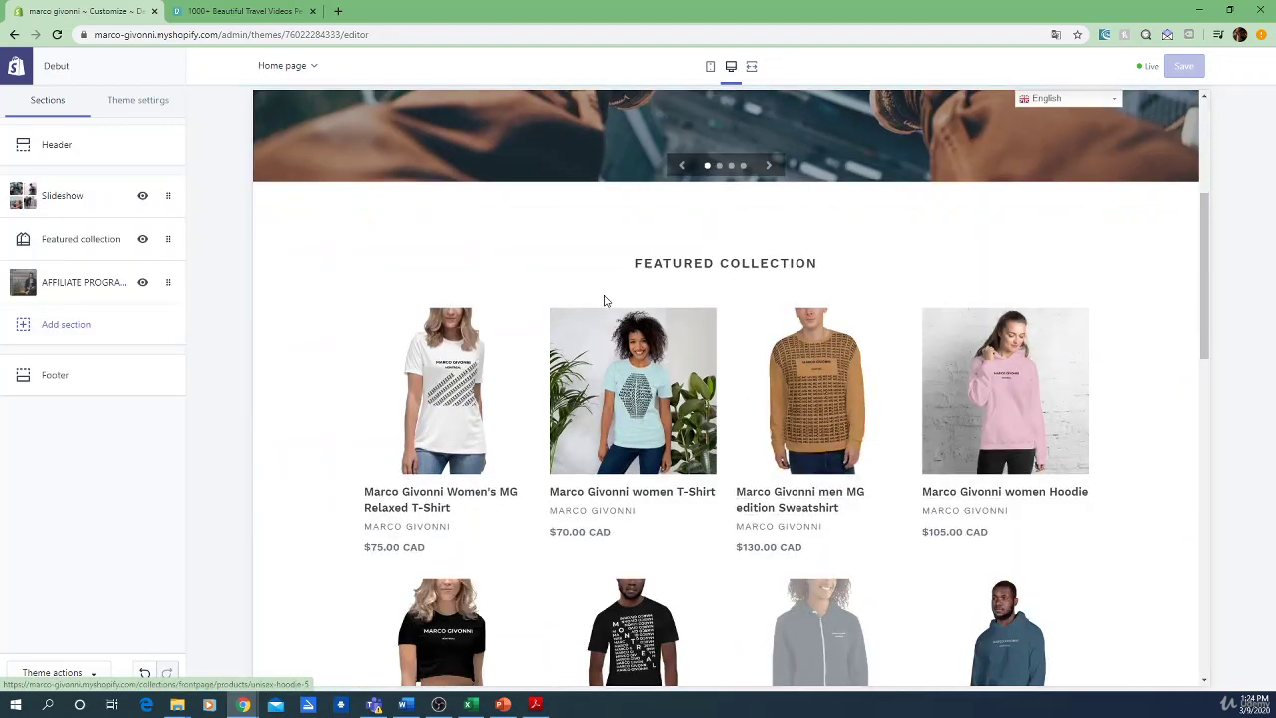
pyautogui.scroll(-3, 606, 302)
pyautogui.scroll(2, 1026, 378)
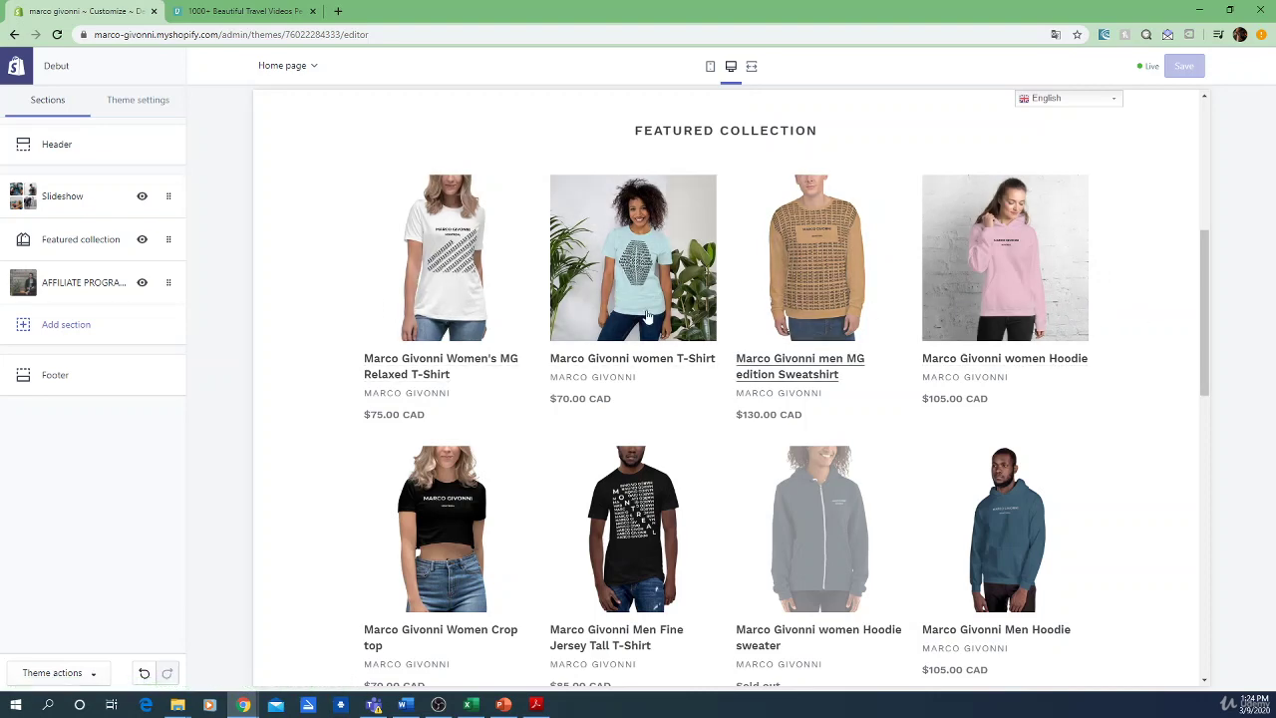
pyautogui.scroll(5, 718, 319)
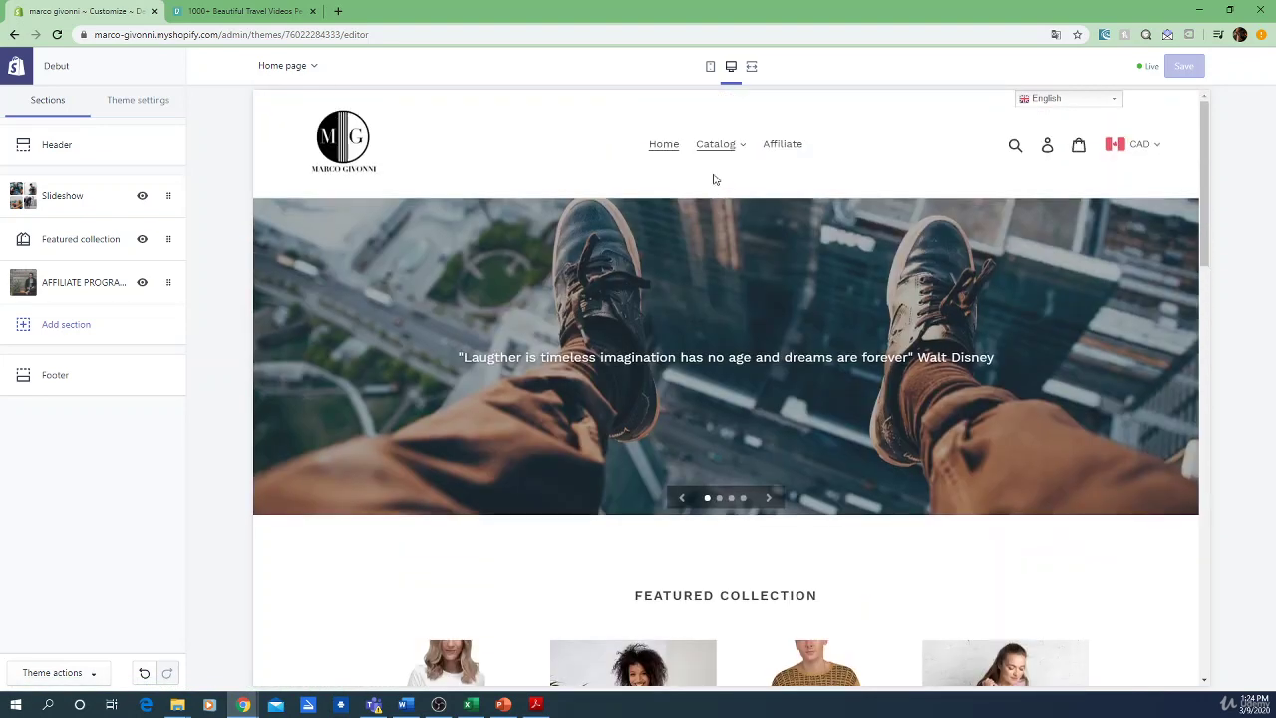
# Open the men's Shirts collection from the Catalog navigation and look through its first rows of T-shirts, then return to the header
pyautogui.click(714, 146)
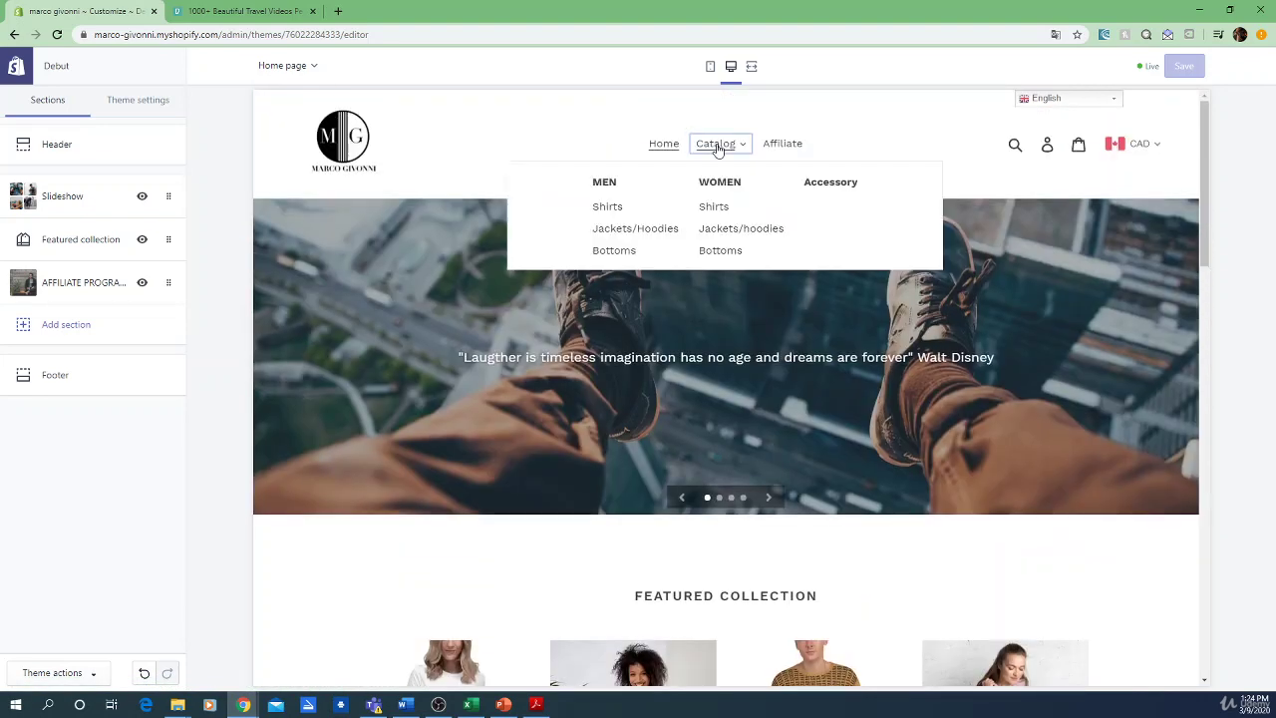
pyautogui.click(607, 210)
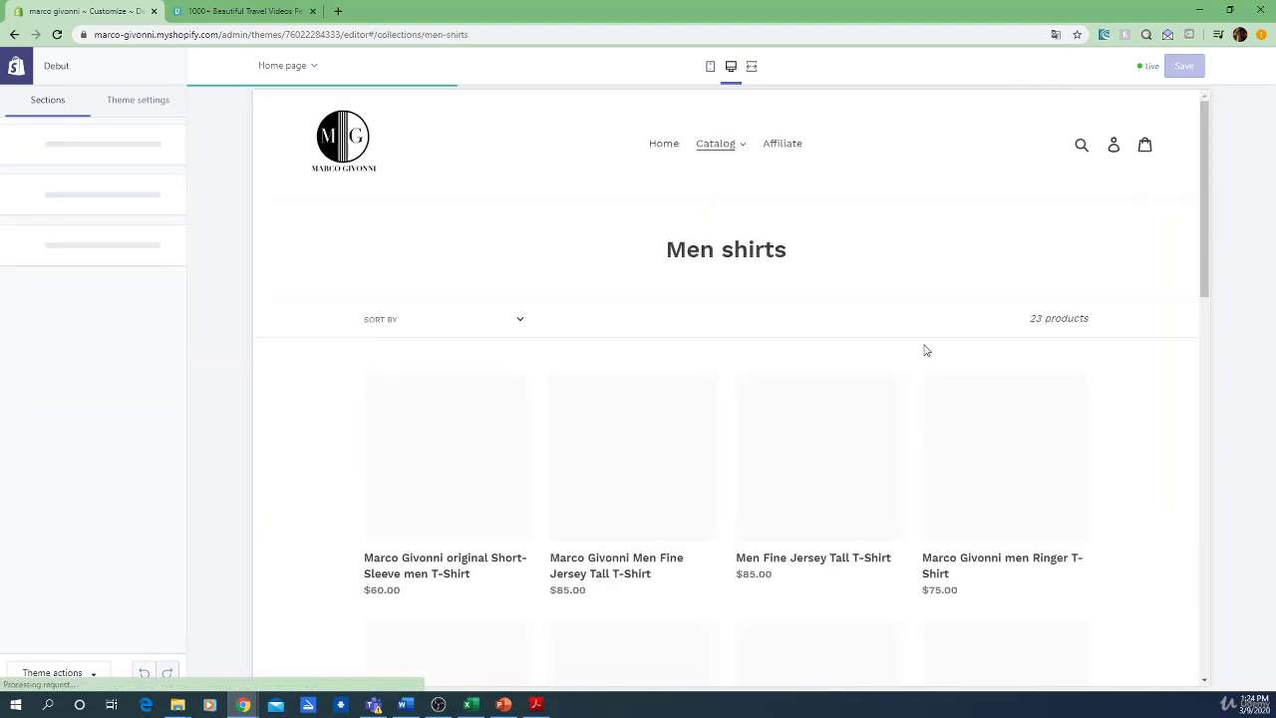
pyautogui.scroll(-3, 741, 421)
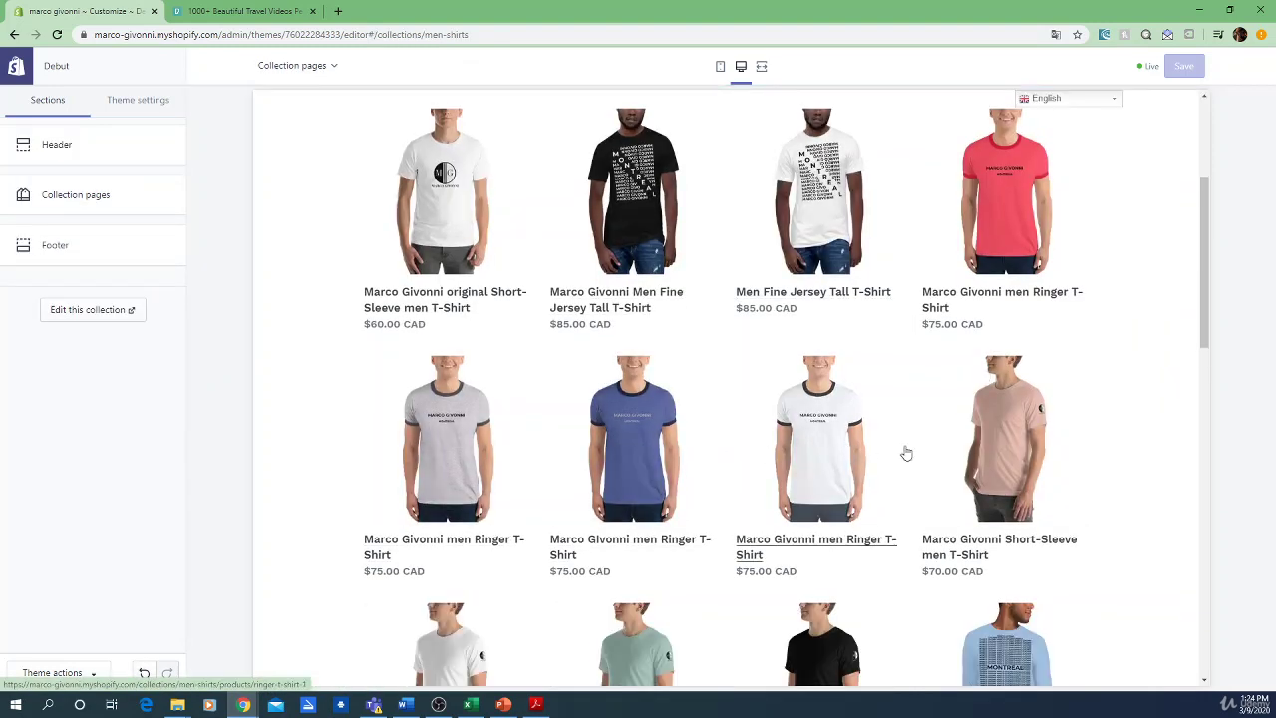
pyautogui.scroll(-2, 1059, 490)
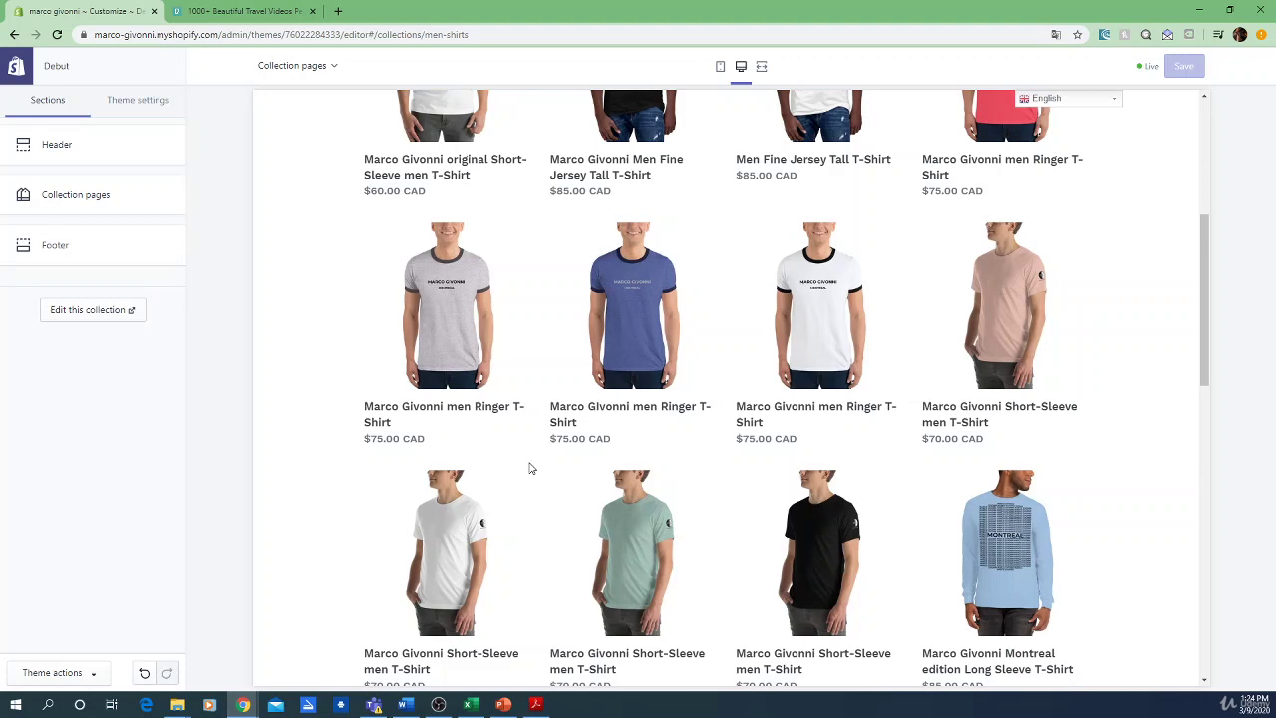
pyautogui.scroll(5, 304, 421)
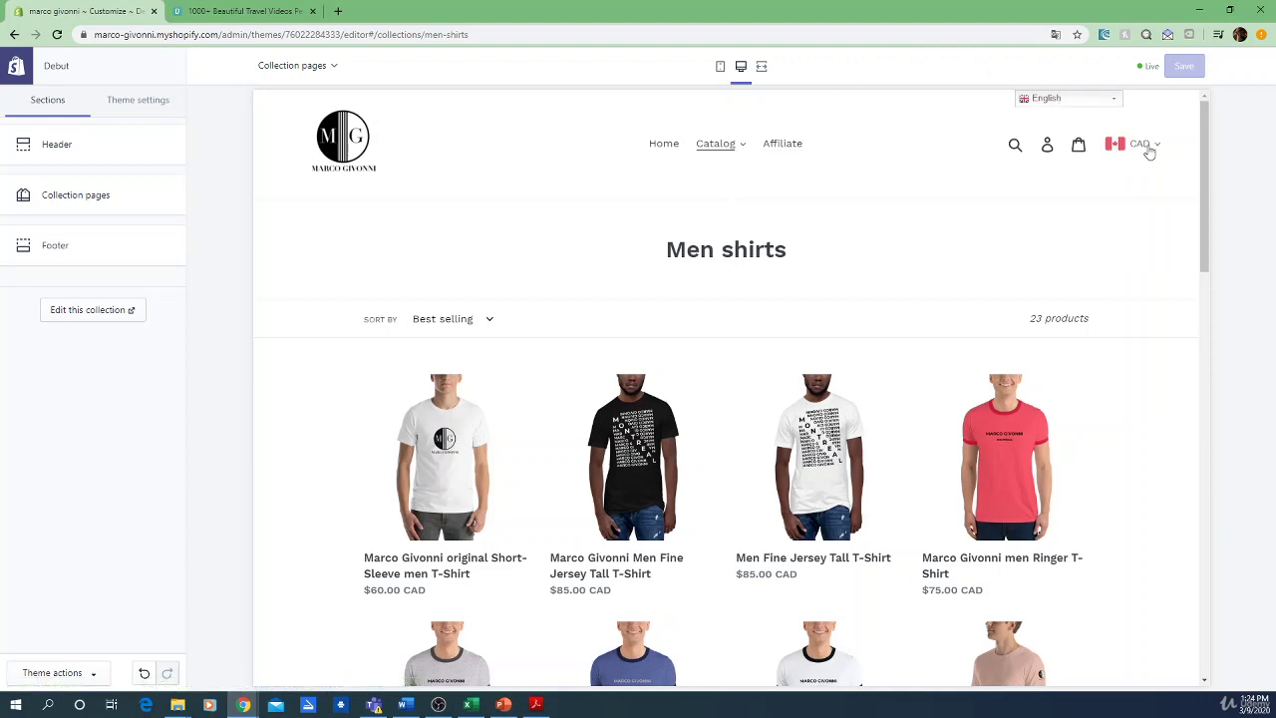
# Check the languages offered by the storefront's language selector and close the list, leaving English selected
pyautogui.click(1104, 104)
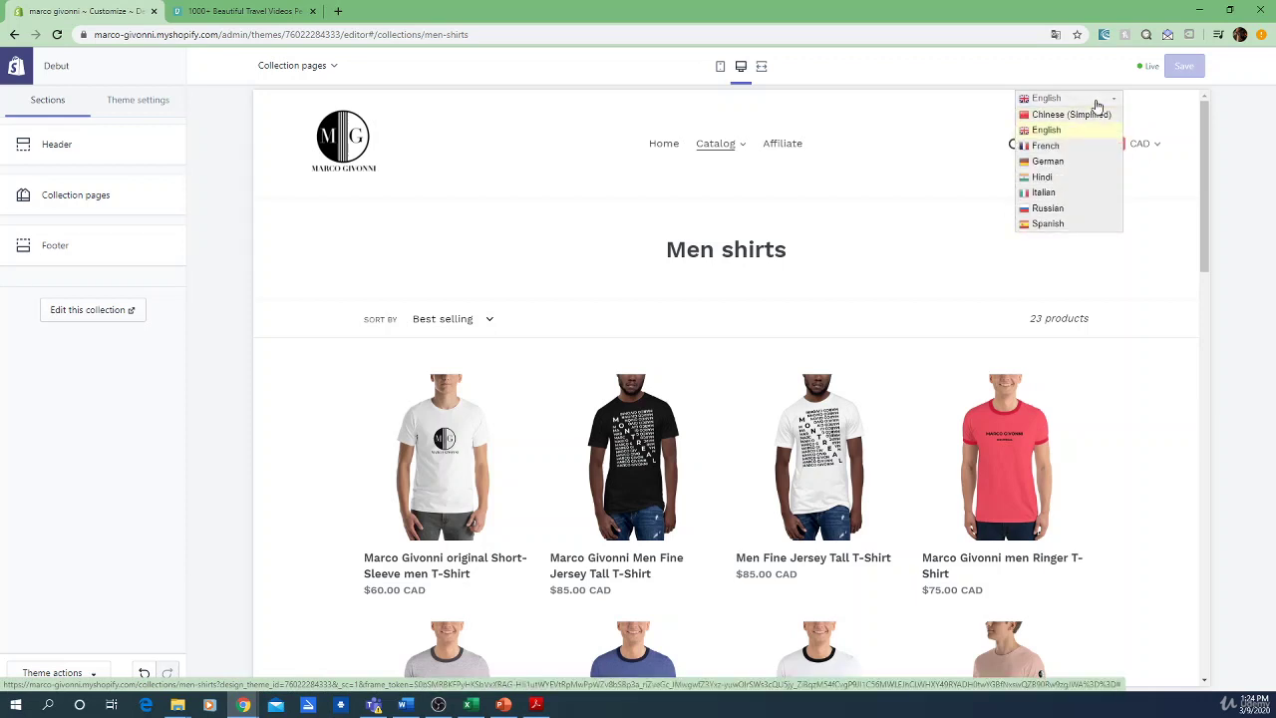
pyautogui.click(1084, 106)
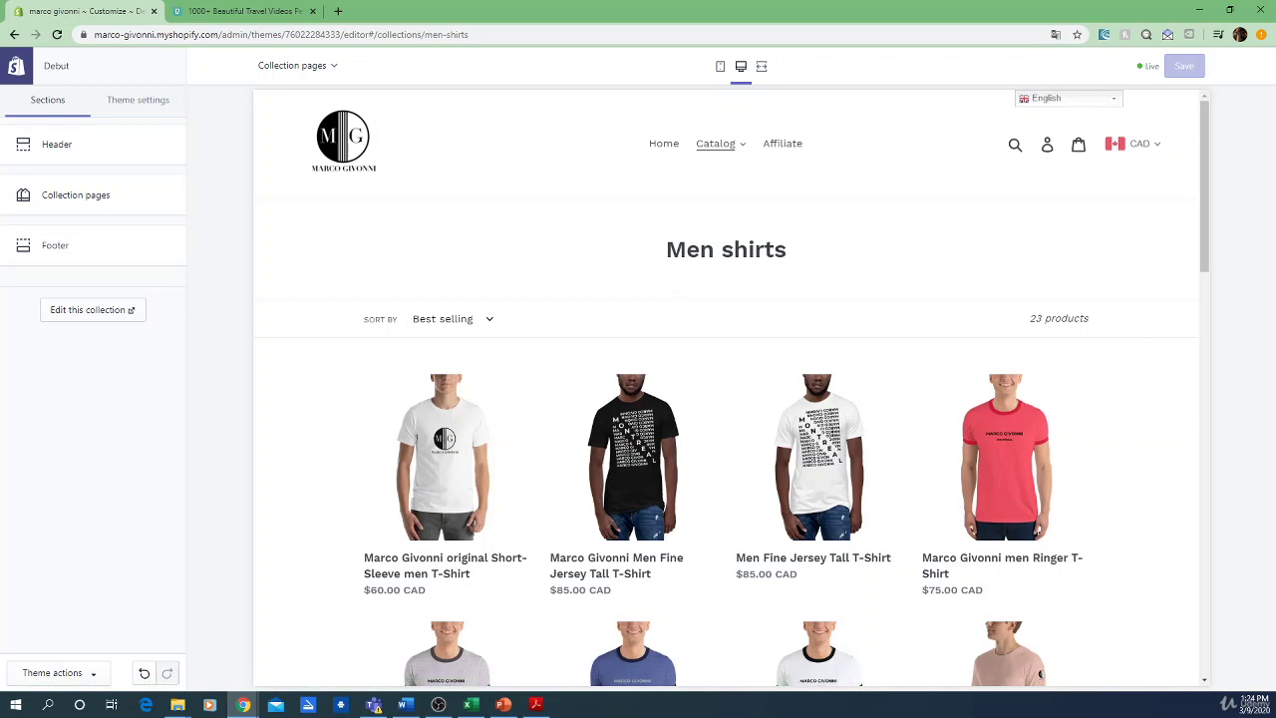
pyautogui.click(438, 704)
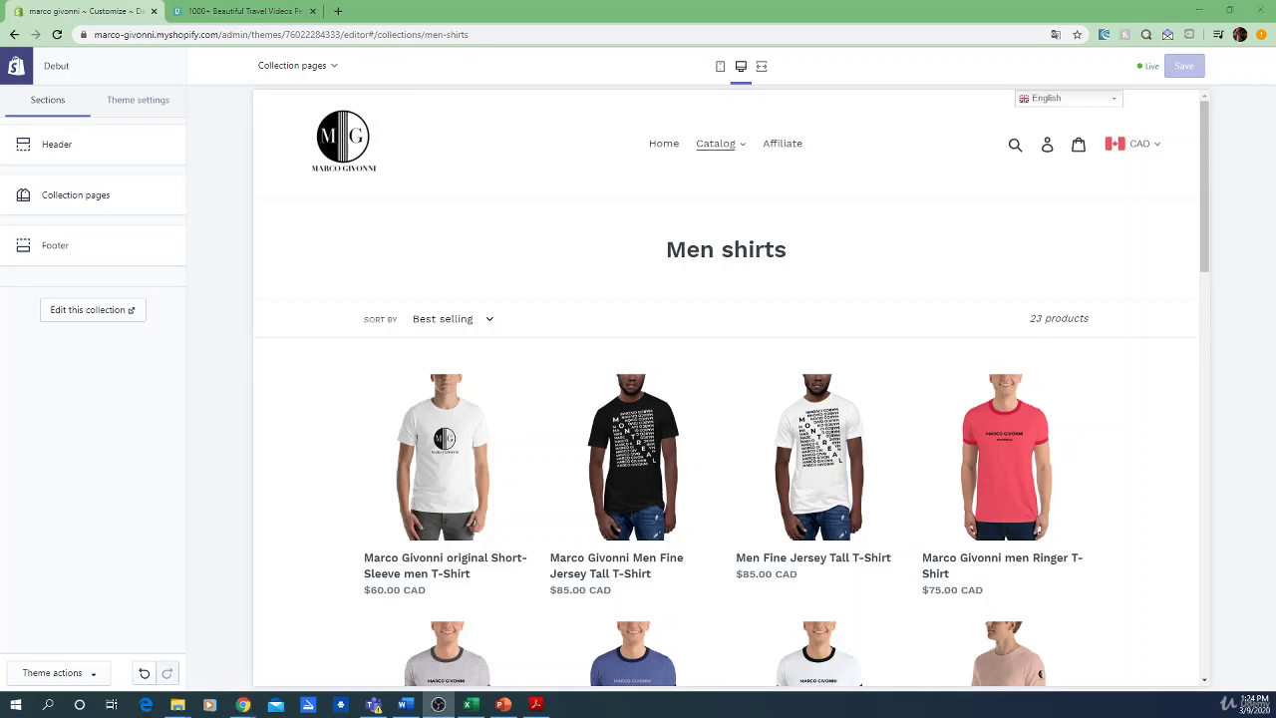